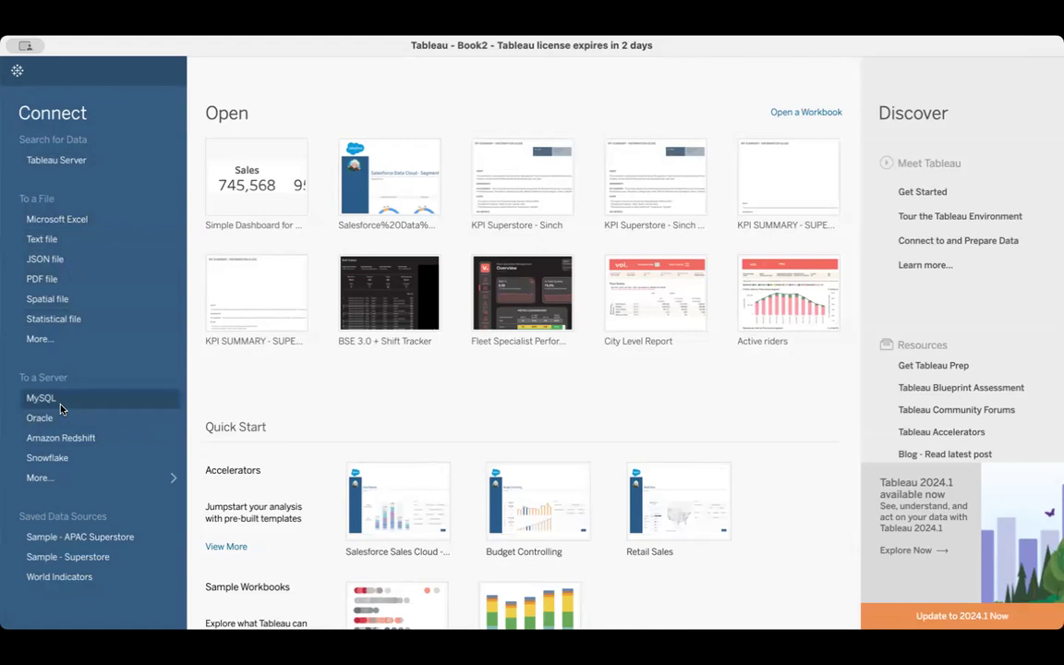
Look through the available server connectors and connect to the saved data source Sample - Superstore, showing its data source page
{"action": "left_click", "coordinate": [39, 478]}
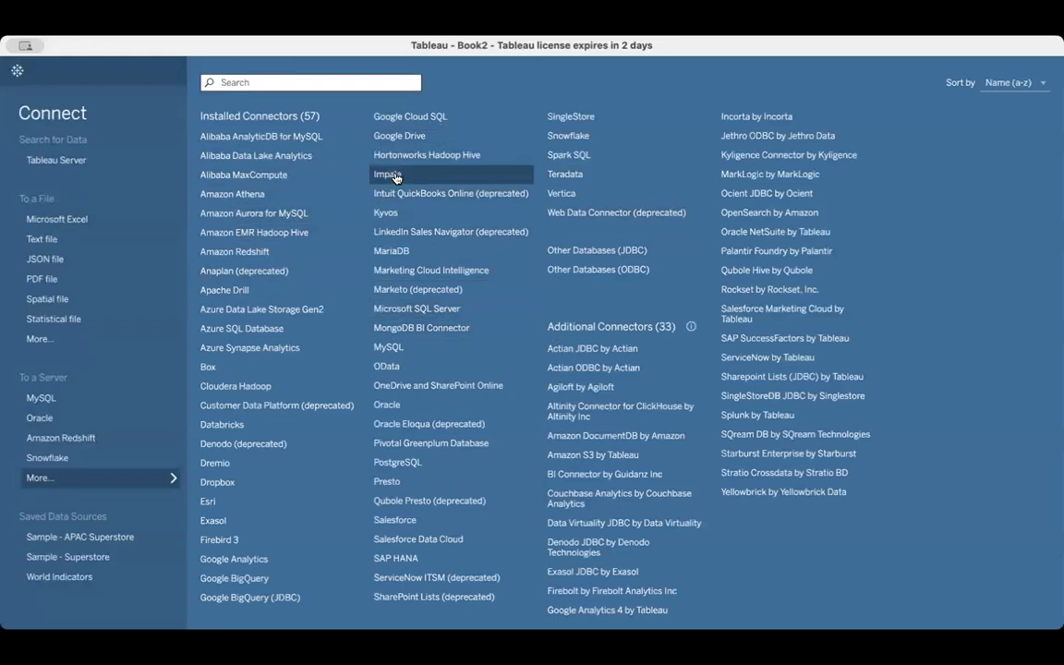
{"action": "left_click", "coordinate": [83, 476]}
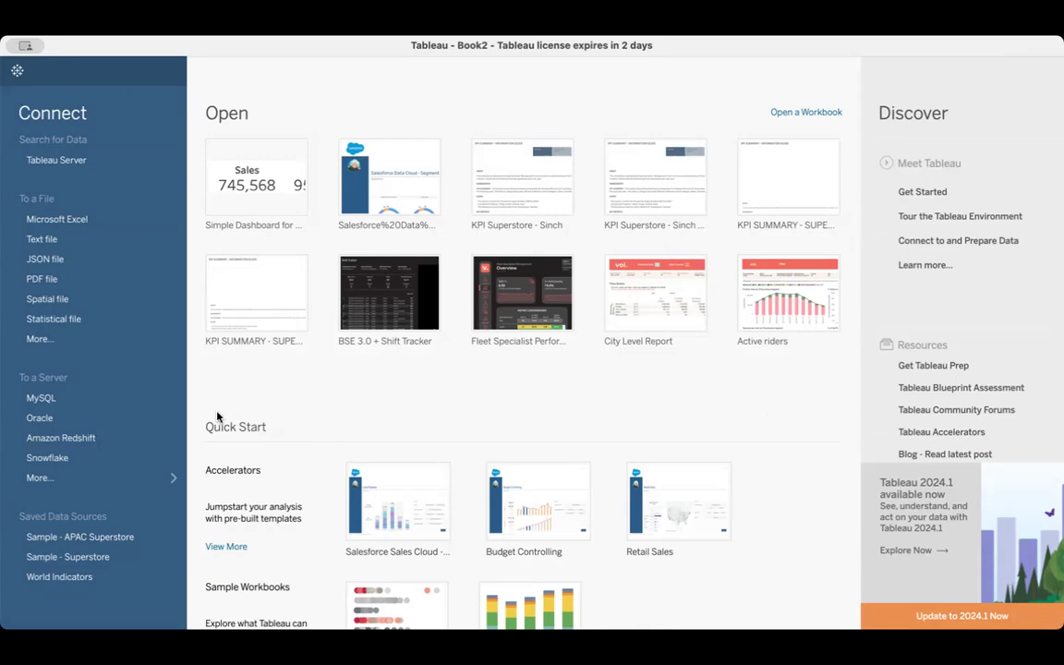
{"action": "left_click", "coordinate": [69, 557]}
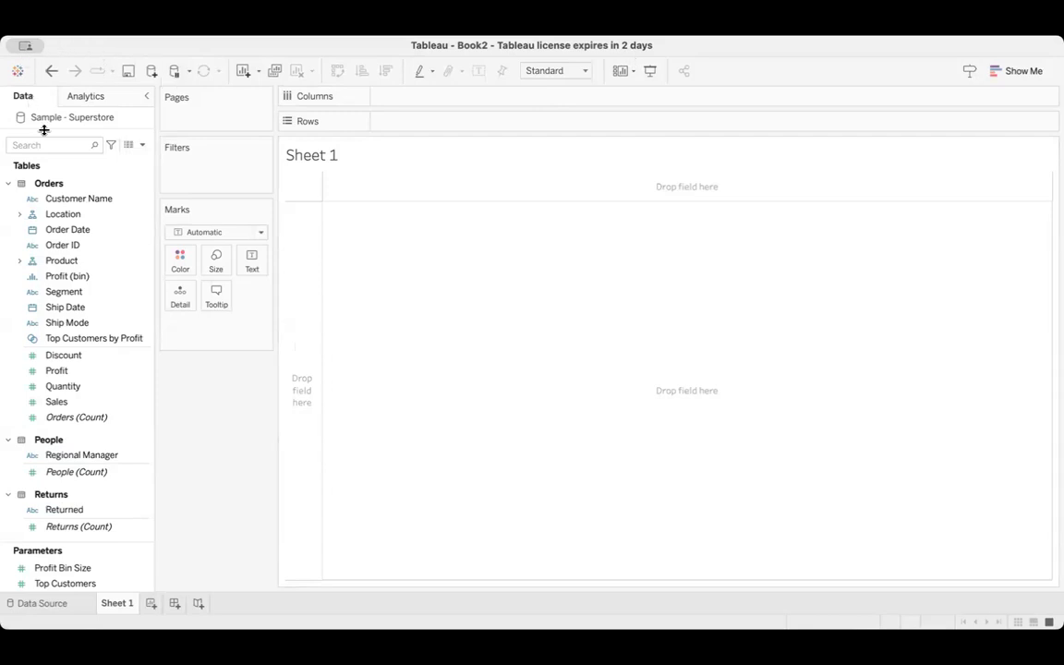
{"action": "left_click", "coordinate": [28, 605]}
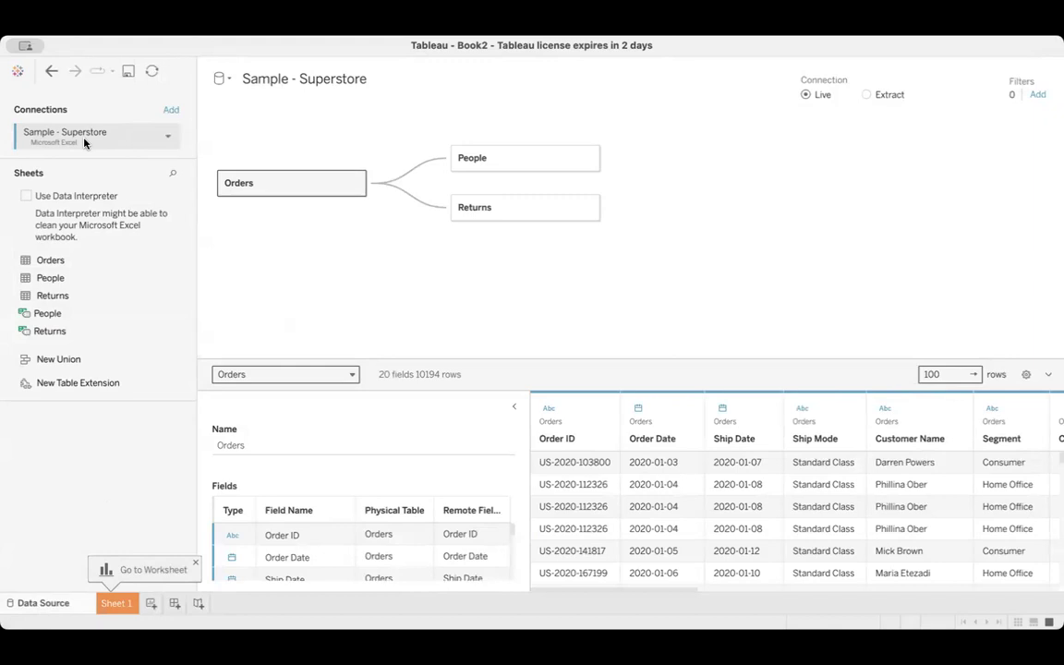
Review the options for adding another connection and preview the related People and Returns tables
{"action": "left_click", "coordinate": [170, 112]}
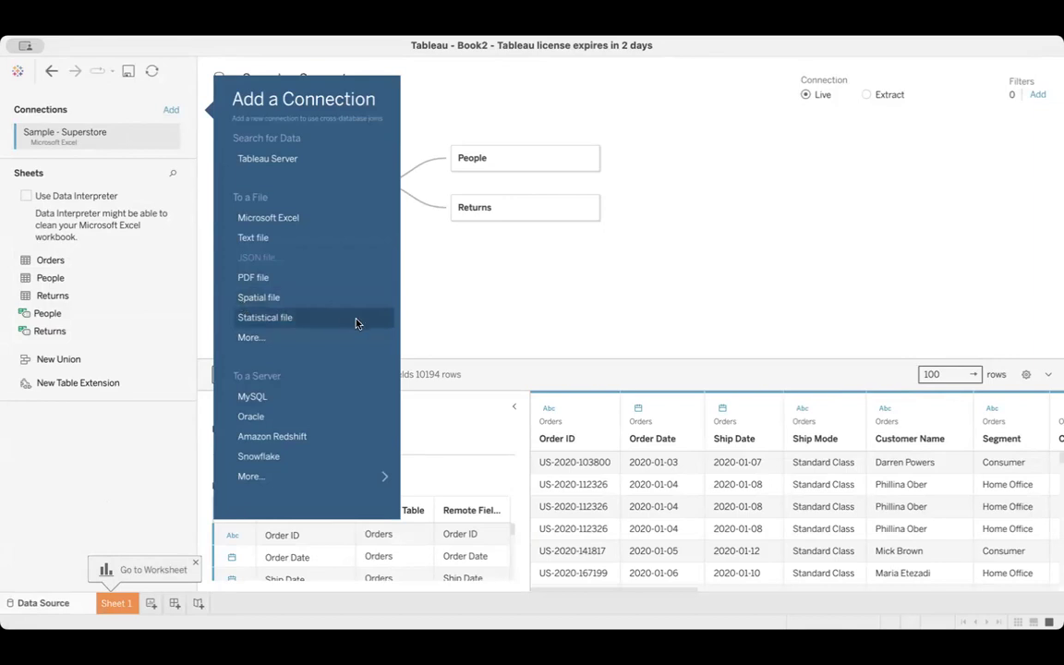
{"action": "left_click", "coordinate": [437, 291]}
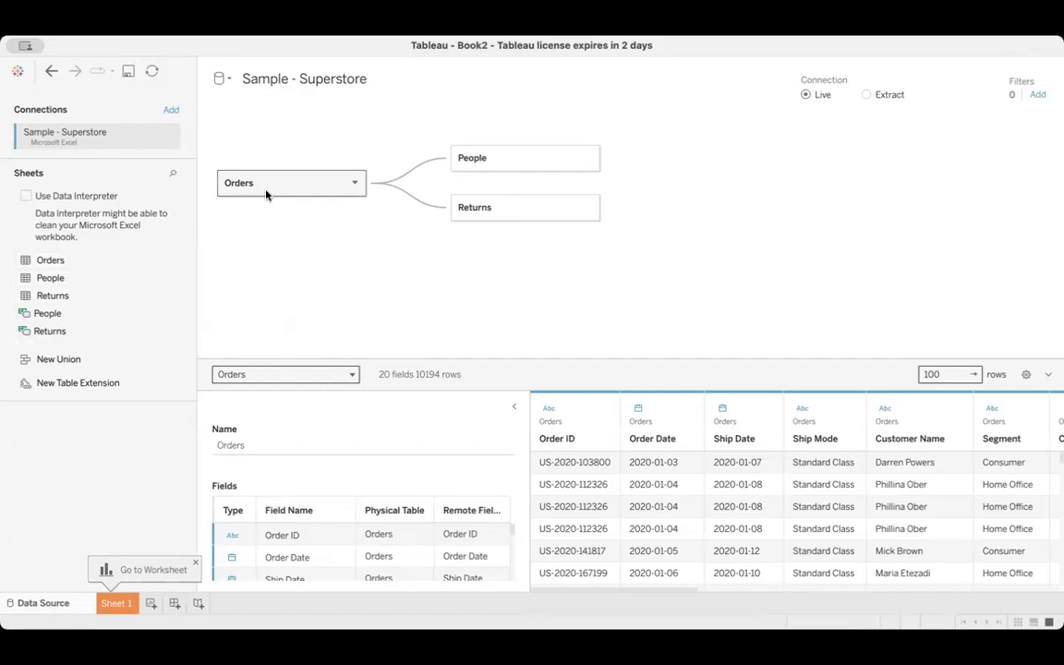
{"action": "left_click", "coordinate": [482, 164]}
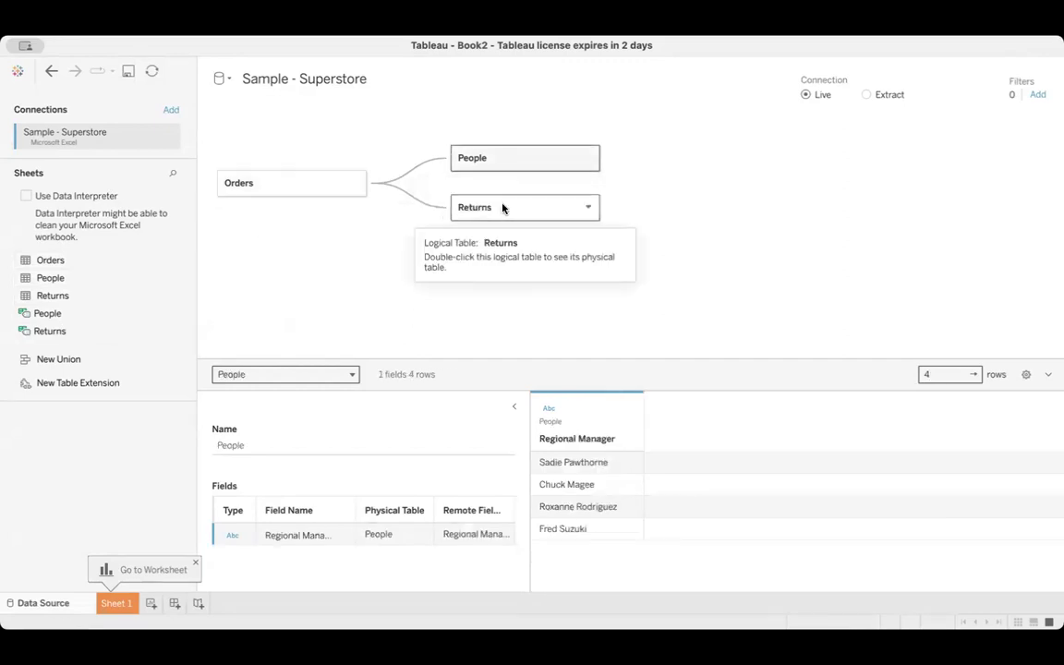
{"action": "left_click", "coordinate": [503, 207]}
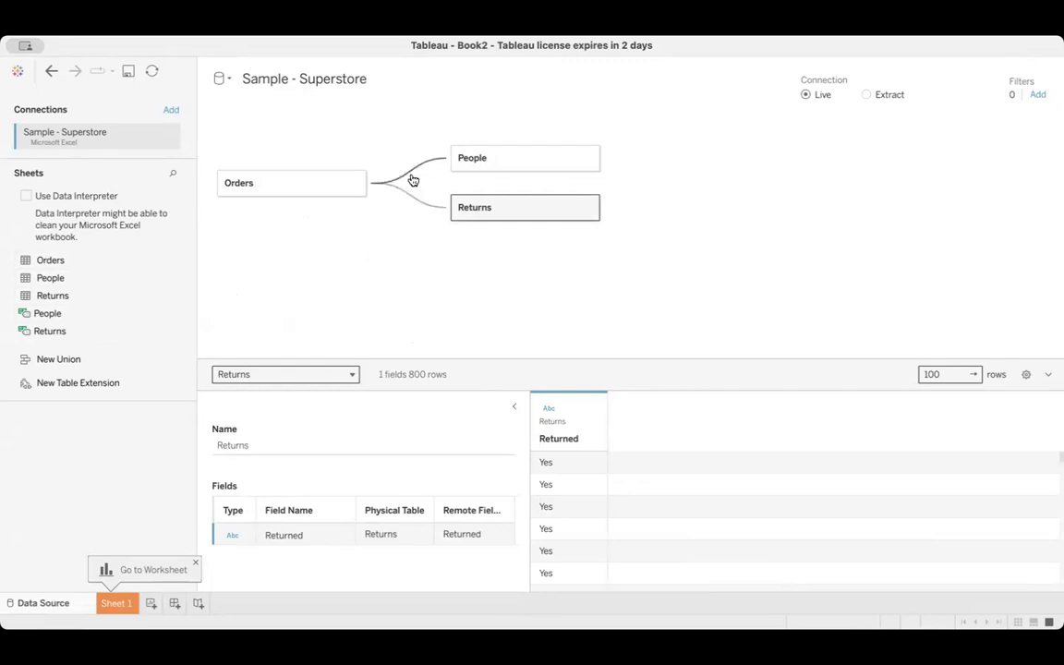
{"action": "mouse_move", "coordinate": [413, 178]}
Join the People table to Orders within its physical tables and inspect the available join types
{"action": "double_click", "coordinate": [318, 183]}
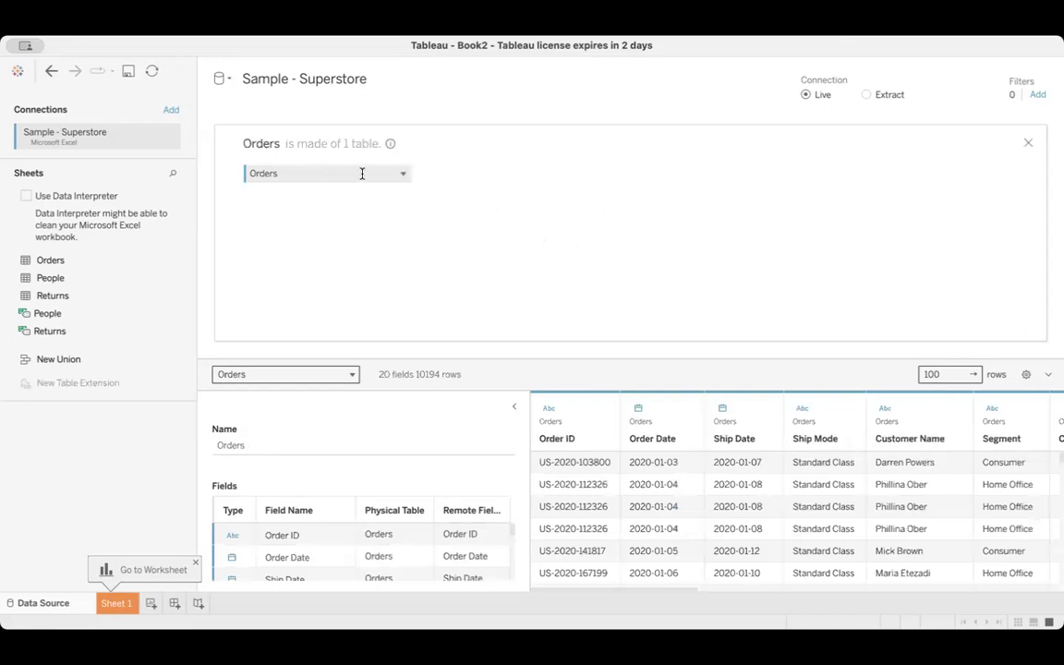
{"action": "left_click_drag", "start_coordinate": [74, 278], "coordinate": [511, 184]}
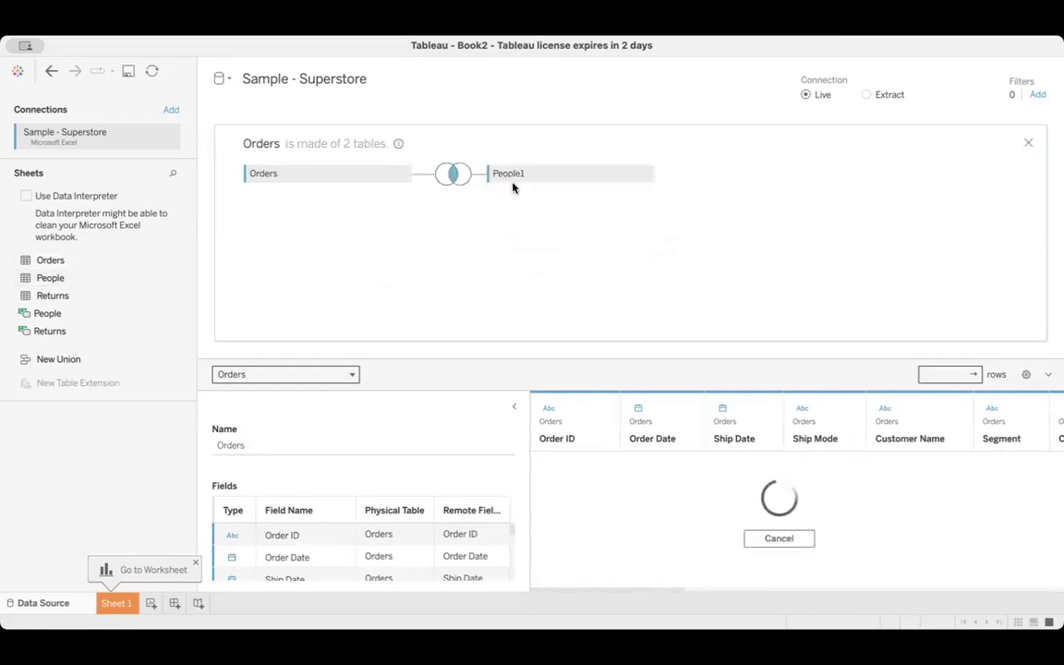
{"action": "left_click", "coordinate": [452, 174]}
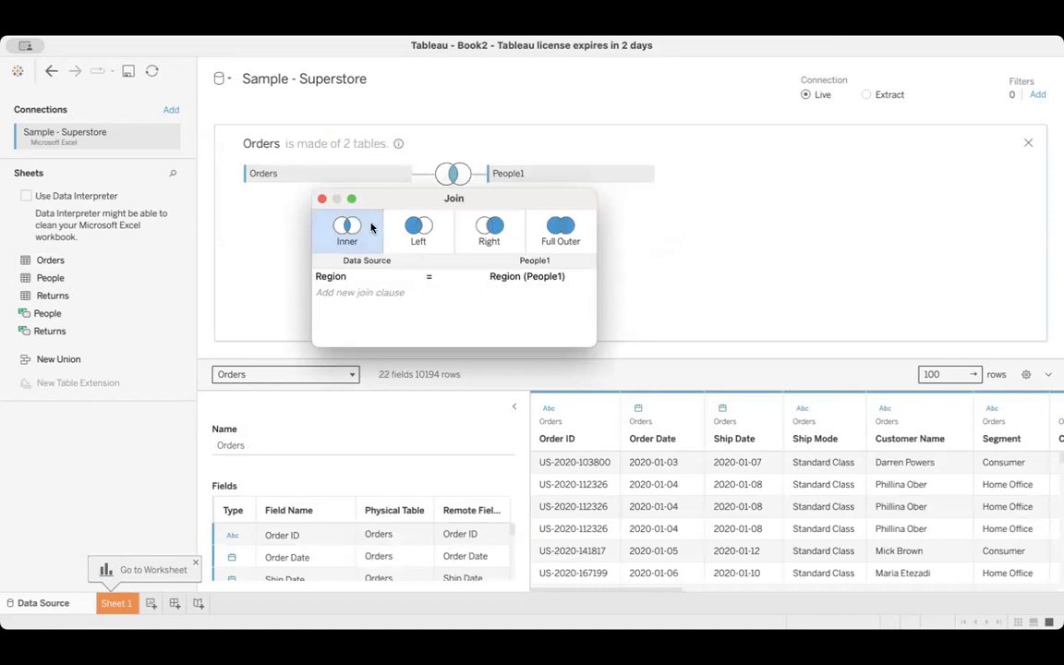
{"action": "left_click", "coordinate": [421, 228]}
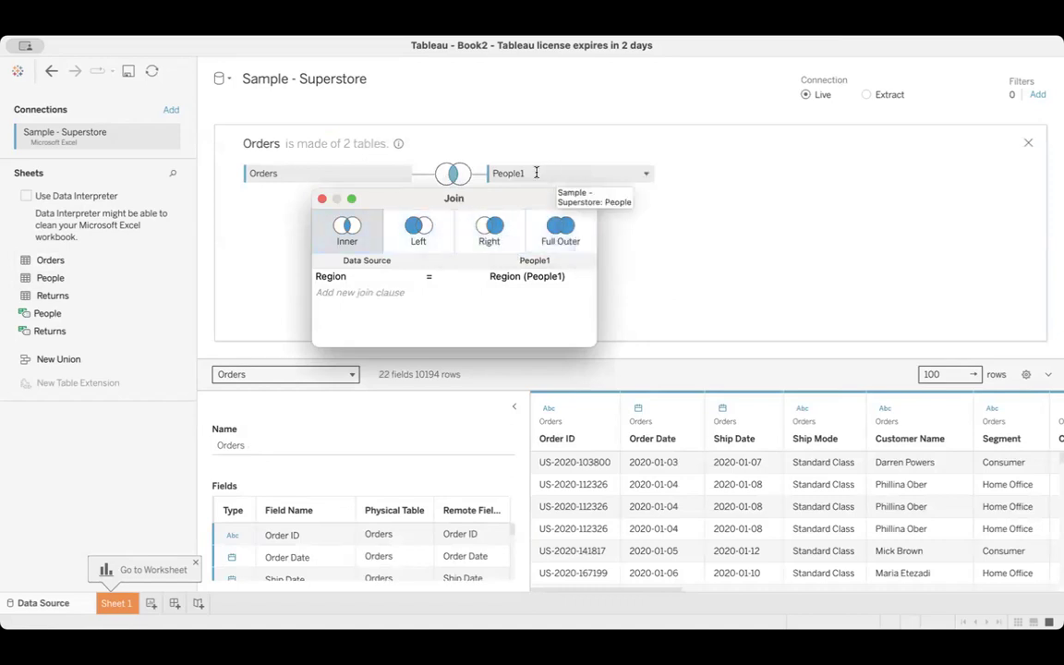
Remove the joined People table from Orders and return to the relationship view of the logical tables
{"action": "left_click", "coordinate": [645, 175]}
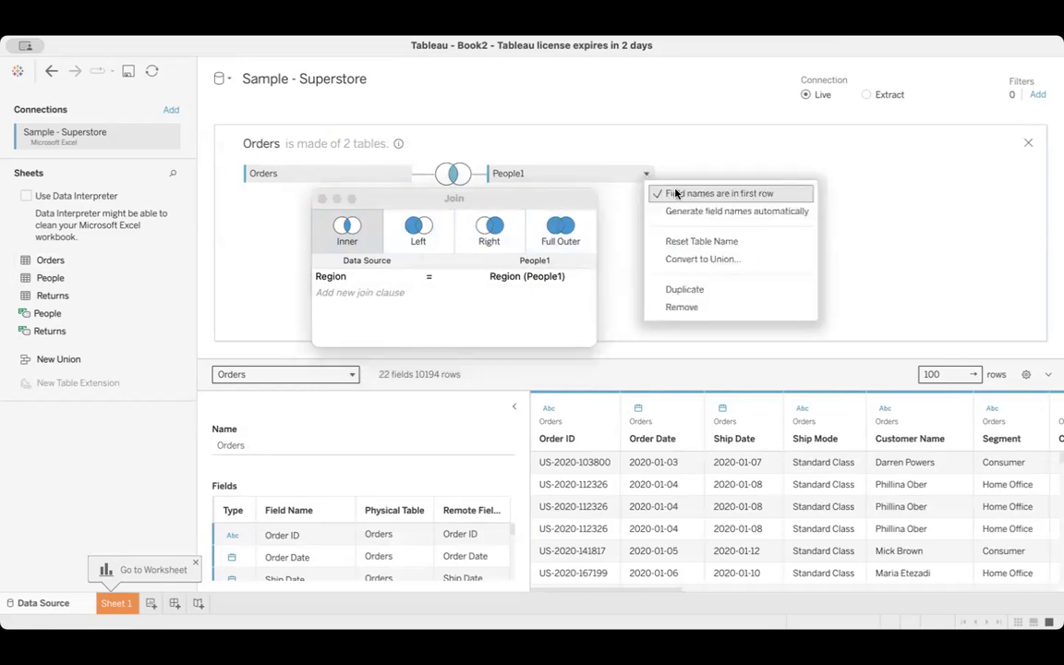
{"action": "left_click", "coordinate": [683, 306]}
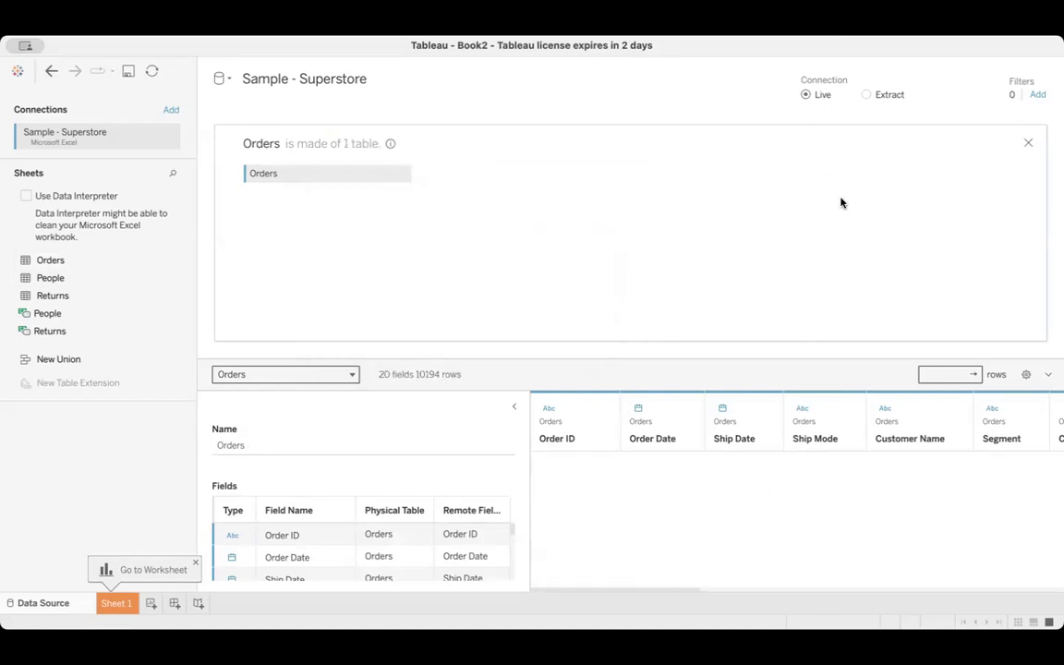
{"action": "left_click", "coordinate": [1026, 145]}
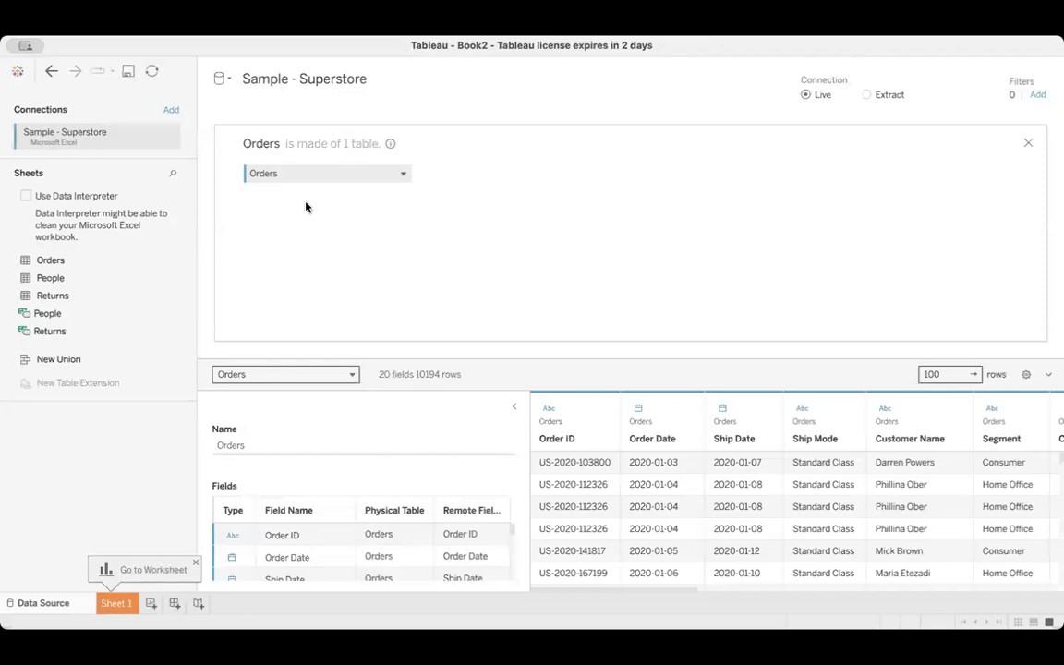
{"action": "left_click", "coordinate": [1028, 142]}
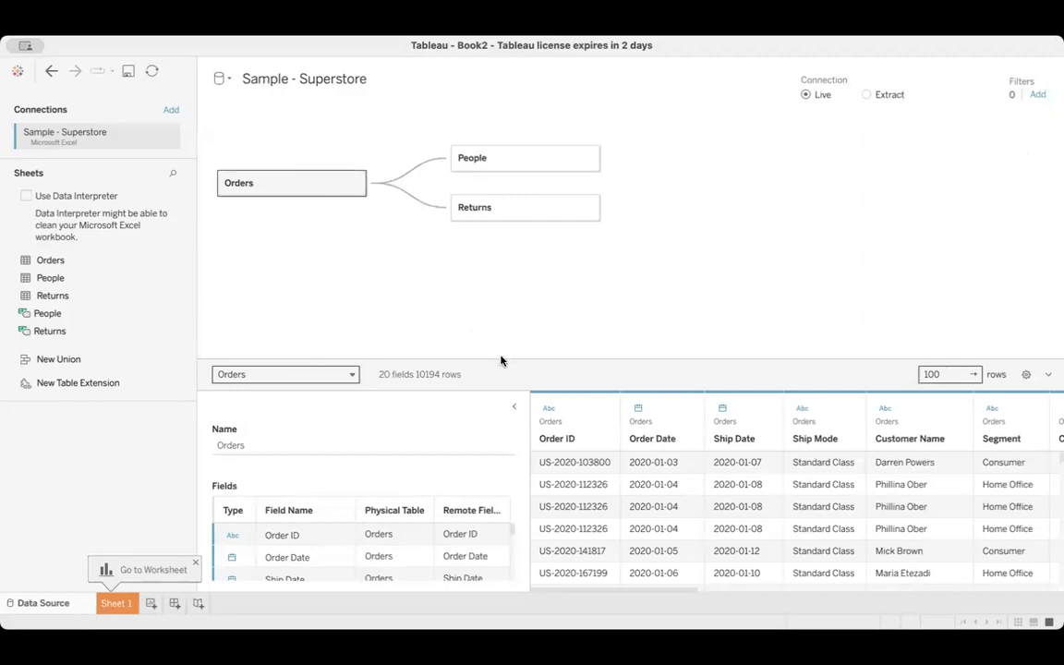
Enlarge the data preview and examine the Orders table's field list, data types and column values
{"action": "left_click_drag", "start_coordinate": [500, 357], "coordinate": [505, 261]}
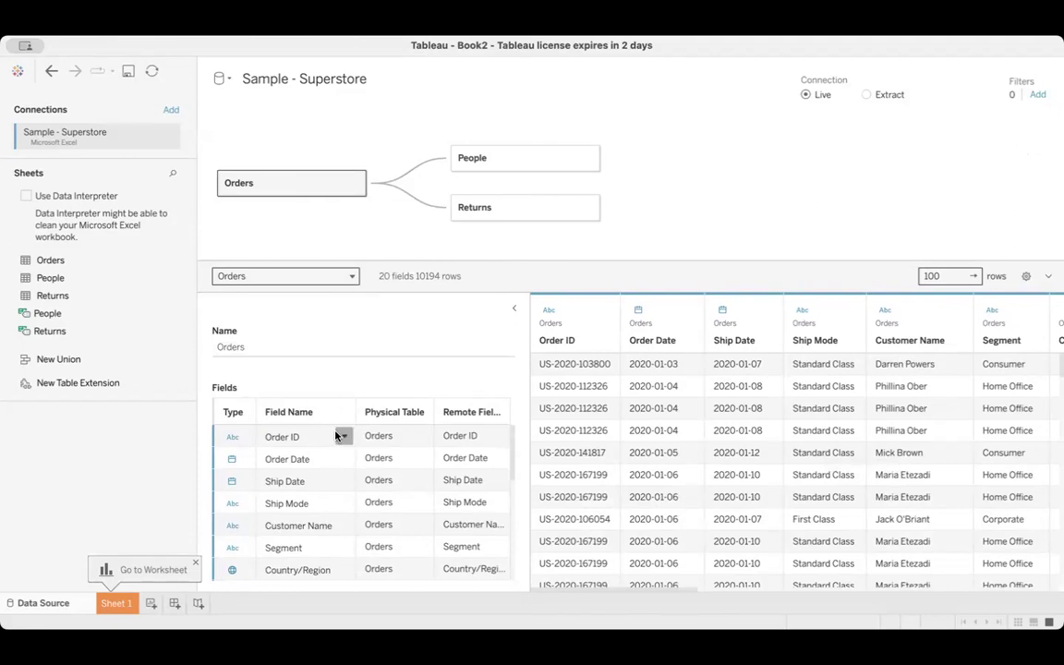
{"action": "scroll", "coordinate": [335, 435], "scroll_direction": "down", "scroll_amount": 3}
{"action": "scroll", "coordinate": [335, 435], "scroll_direction": "up", "scroll_amount": 3}
{"action": "scroll", "coordinate": [335, 435], "scroll_direction": "down", "scroll_amount": 5}
{"action": "scroll", "coordinate": [337, 432], "scroll_direction": "down", "scroll_amount": 3}
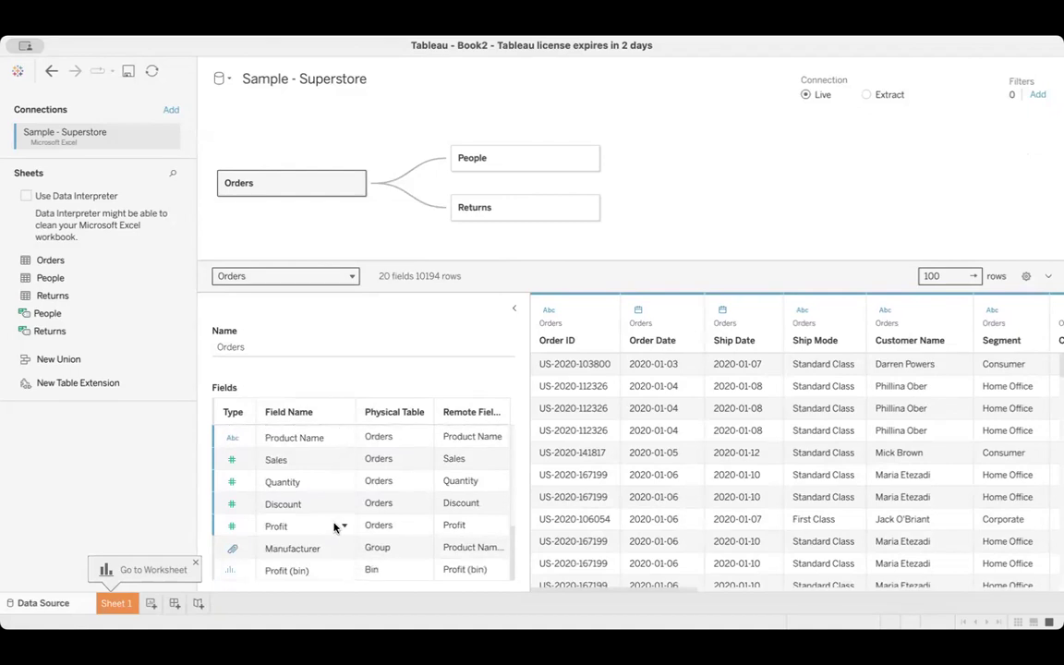
{"action": "scroll", "coordinate": [336, 524], "scroll_direction": "up", "scroll_amount": 6}
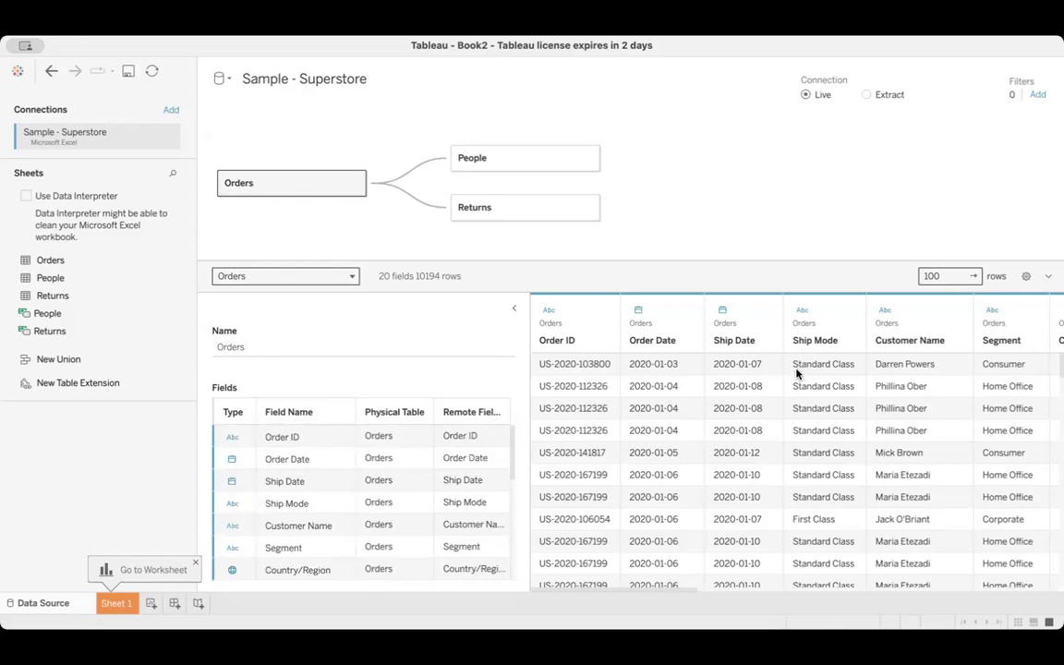
{"action": "scroll", "coordinate": [787, 411], "scroll_direction": "right", "scroll_amount": 8}
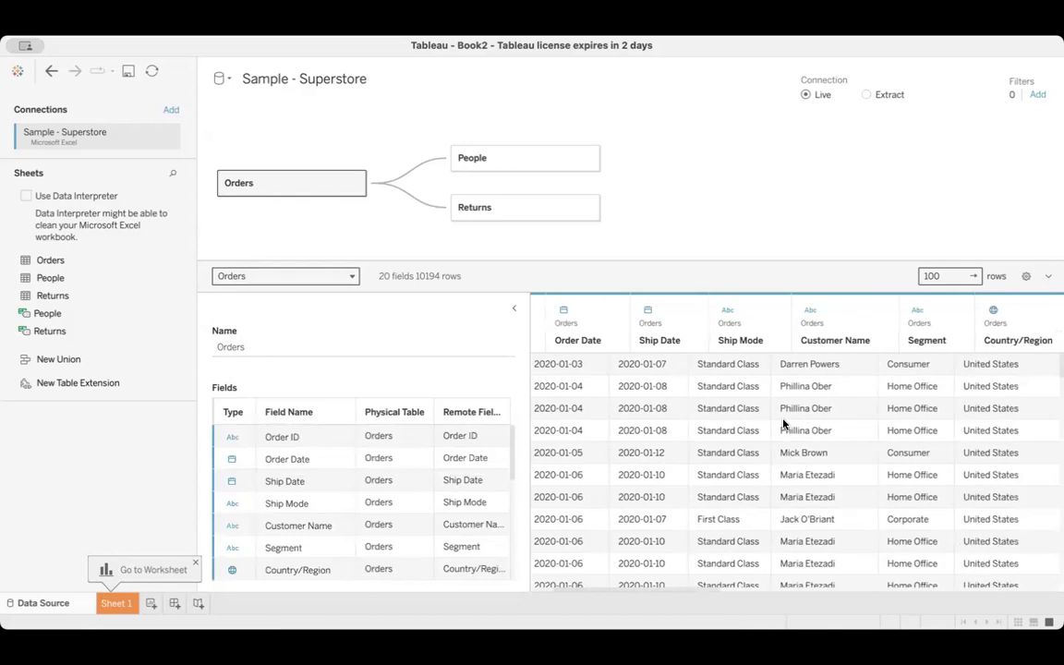
{"action": "scroll", "coordinate": [783, 425], "scroll_direction": "right", "scroll_amount": 8}
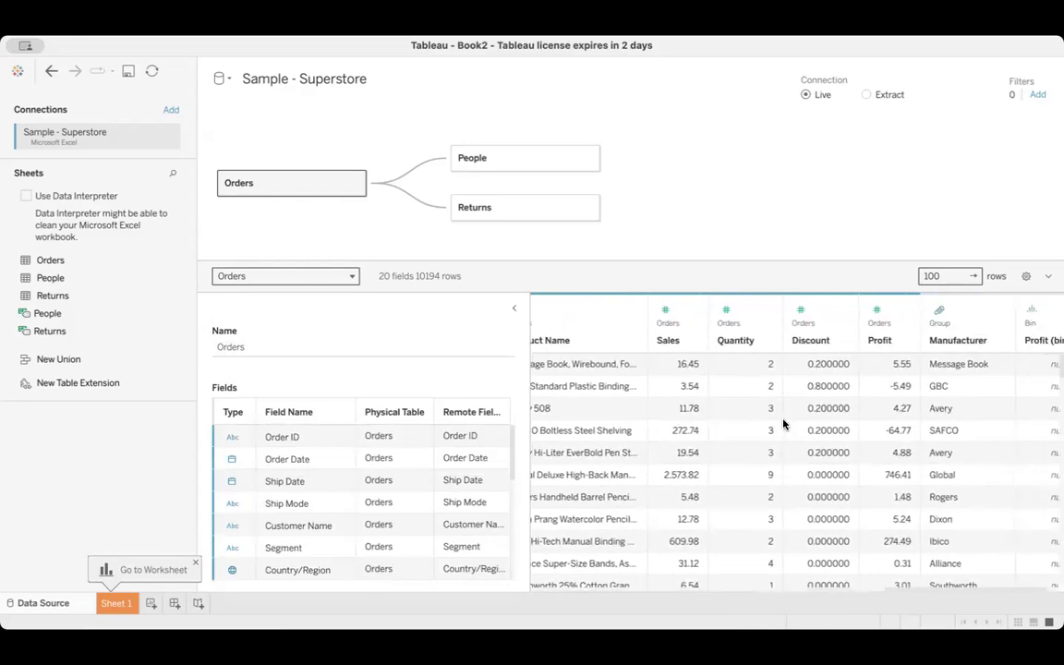
{"action": "scroll", "coordinate": [783, 425], "scroll_direction": "left", "scroll_amount": 15}
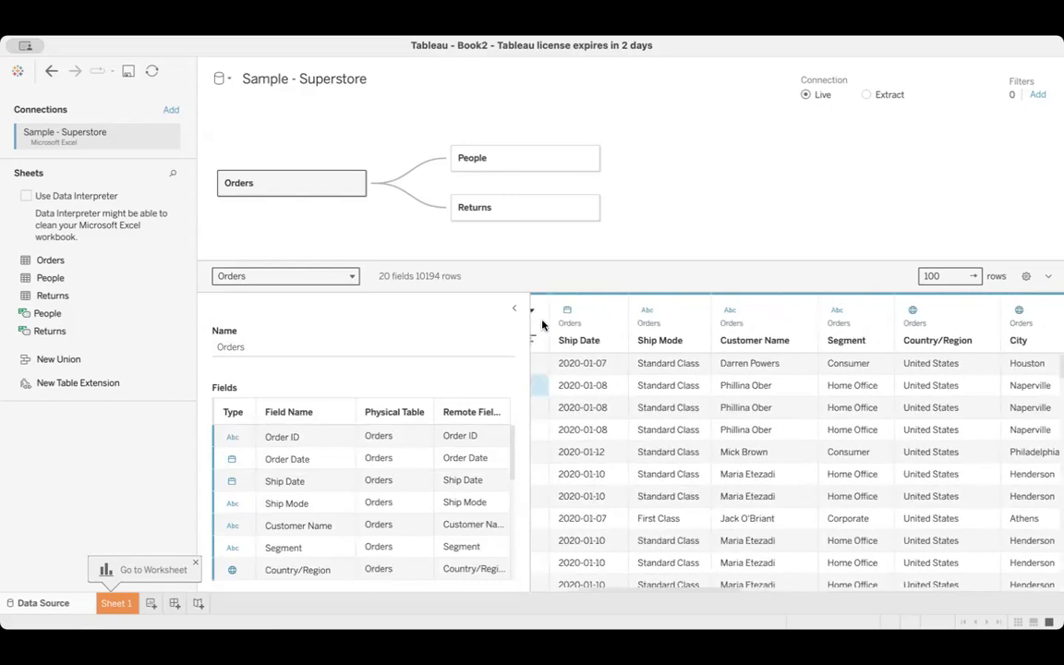
{"action": "left_click_drag", "start_coordinate": [531, 388], "coordinate": [440, 373]}
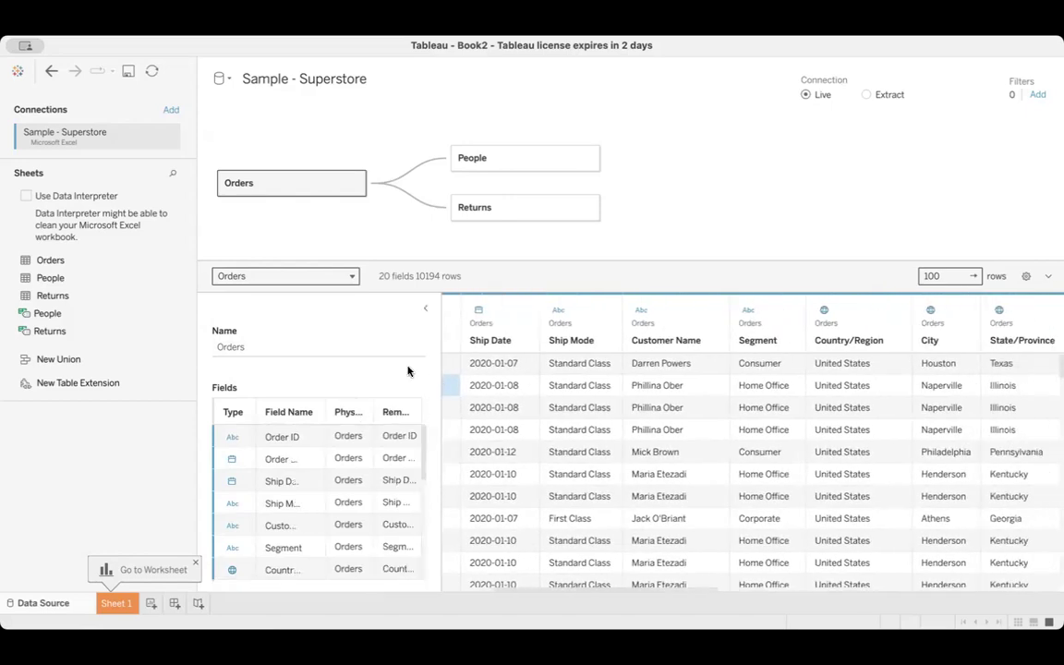
{"action": "scroll", "coordinate": [686, 469], "scroll_direction": "left", "scroll_amount": 4}
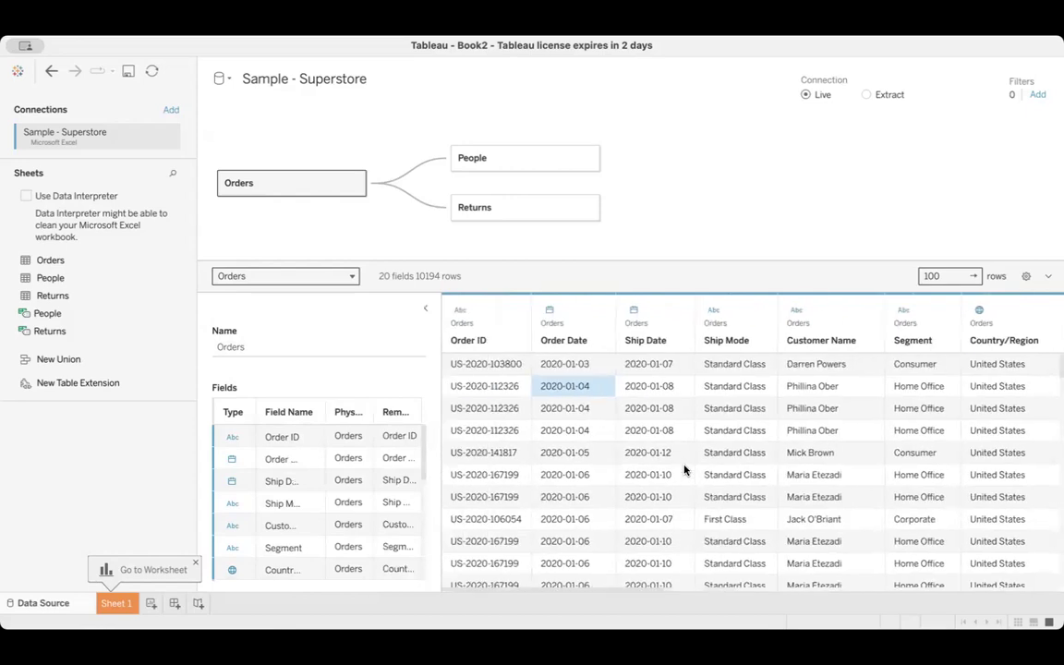
Set the number of rows shown in the data preview to 1000
{"action": "left_click", "coordinate": [943, 275]}
{"action": "type", "text": "0"}
{"action": "key", "text": "Return"}
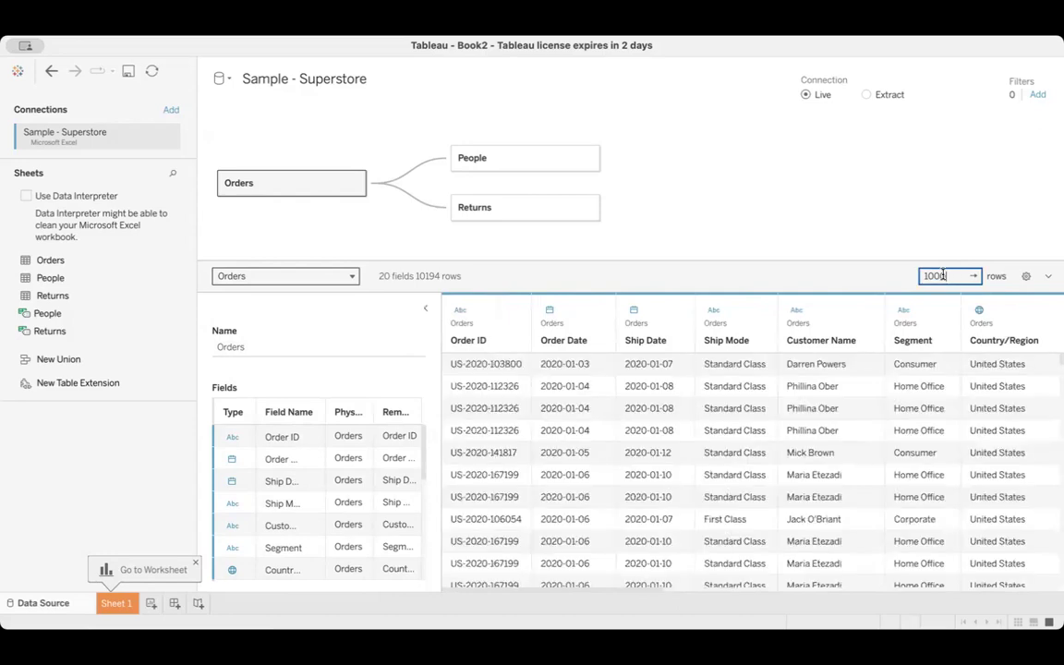
{"action": "key", "text": "BackSpace"}
{"action": "left_click", "coordinate": [351, 234]}
Preview the People and Returns tables in the data grid and return the preview to Orders
{"action": "left_click", "coordinate": [344, 277]}
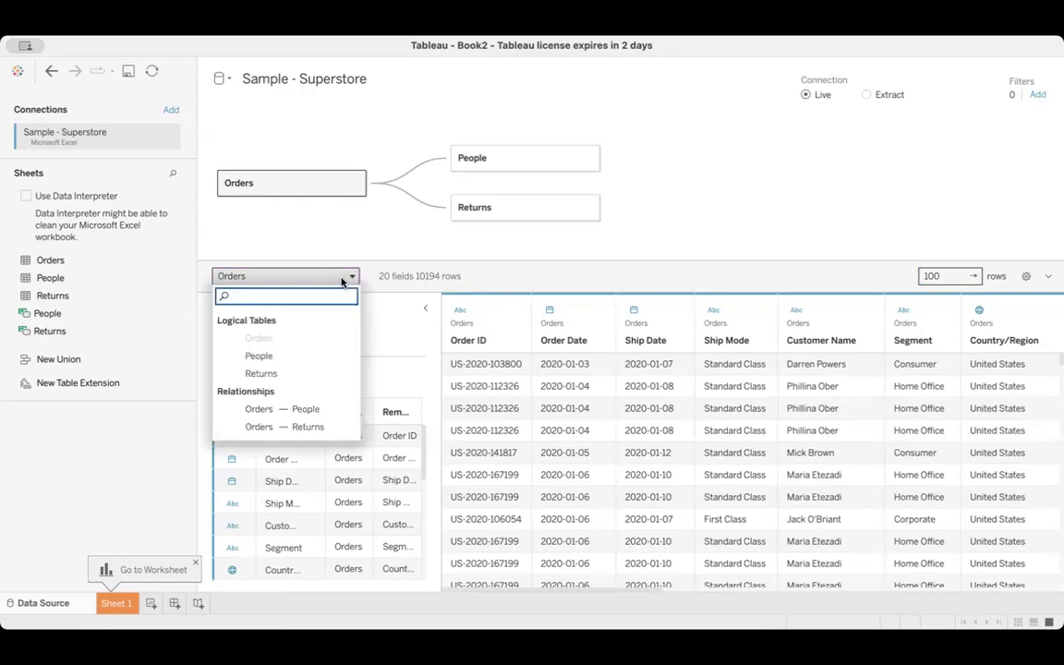
{"action": "left_click", "coordinate": [272, 357]}
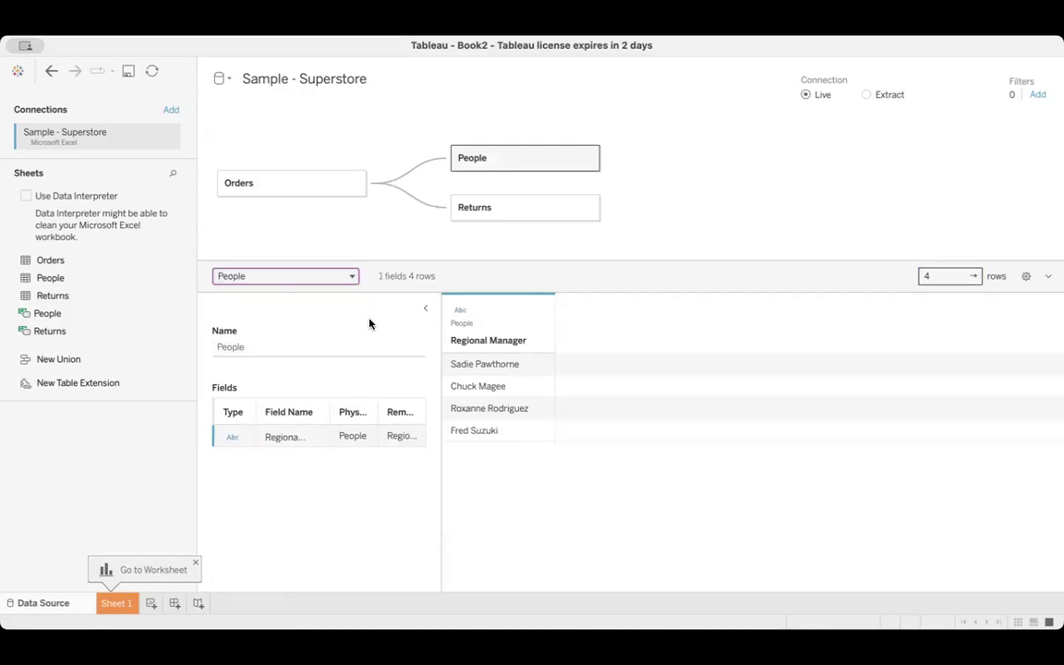
{"action": "left_click", "coordinate": [351, 278]}
{"action": "left_click", "coordinate": [261, 373]}
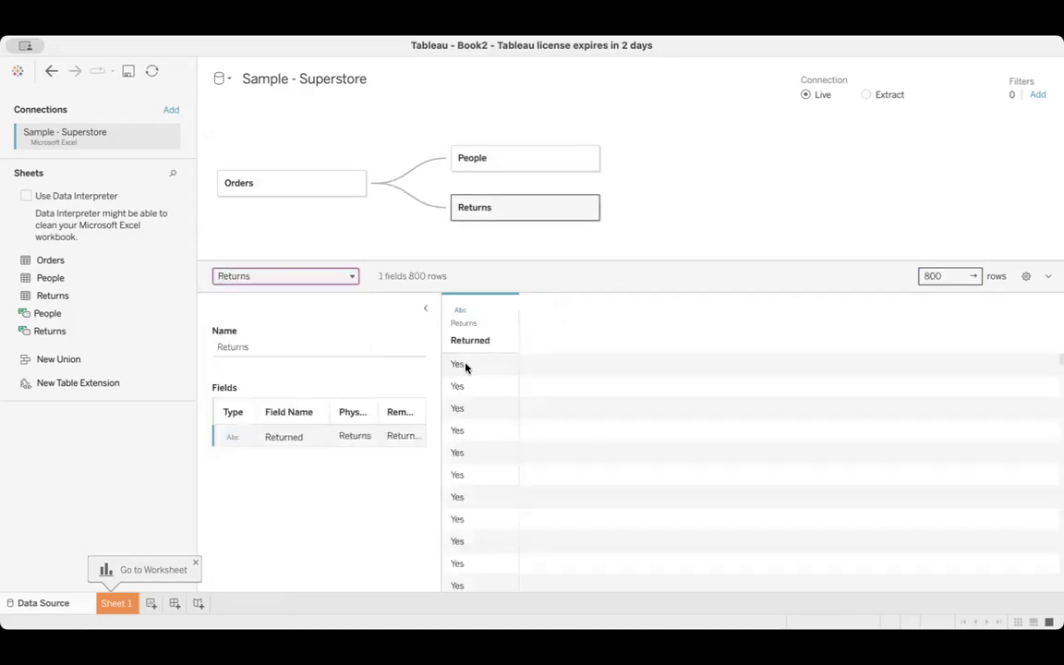
{"action": "left_click", "coordinate": [351, 277]}
{"action": "left_click", "coordinate": [295, 338]}
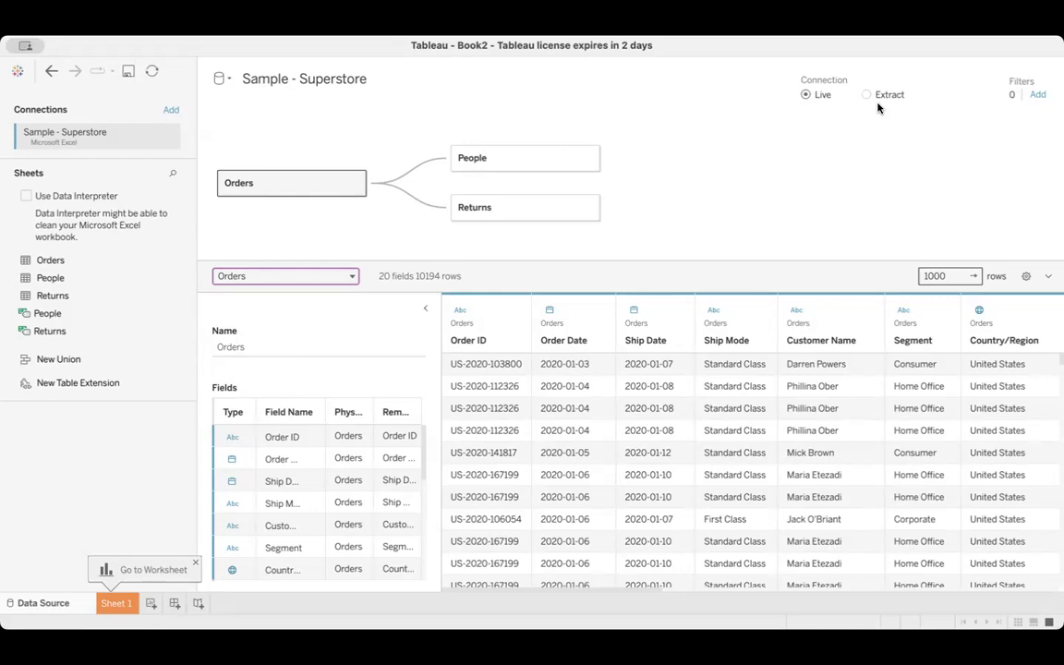
Switch the connection to Extract and add an extract filter on the years of Order Date that keeps 2021, 2022 and 2023
{"action": "left_click", "coordinate": [866, 95]}
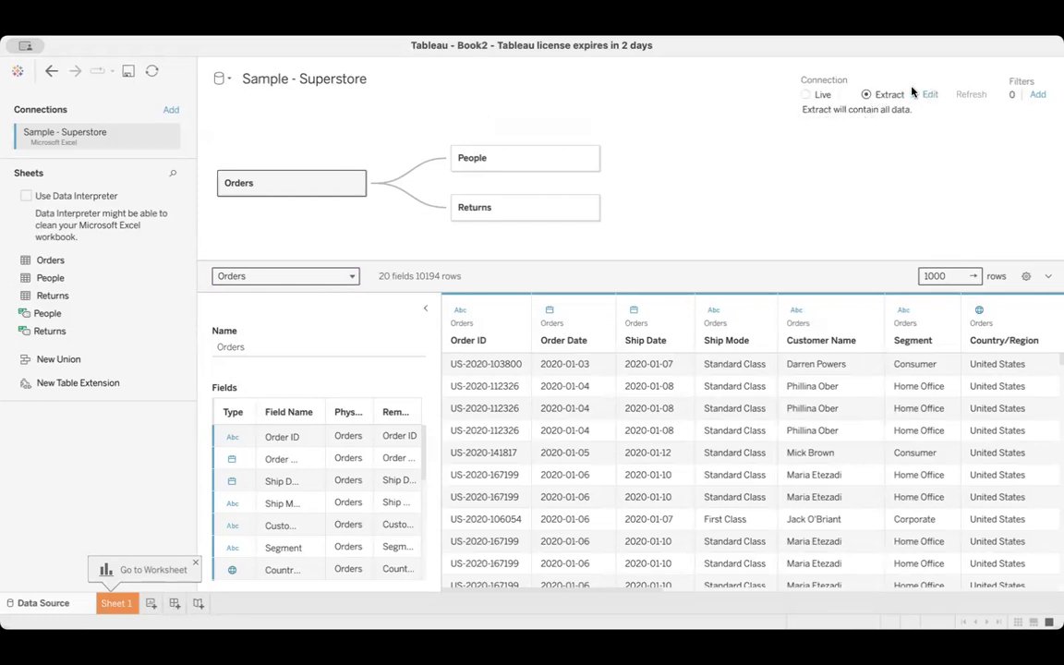
{"action": "left_click", "coordinate": [930, 97]}
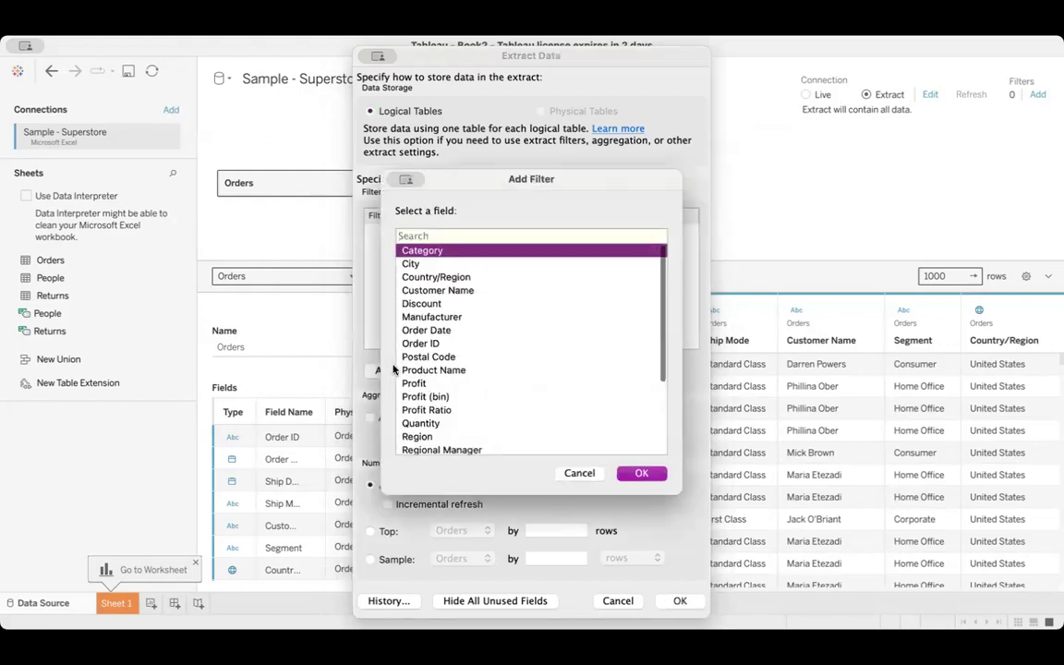
{"action": "left_click", "coordinate": [439, 332]}
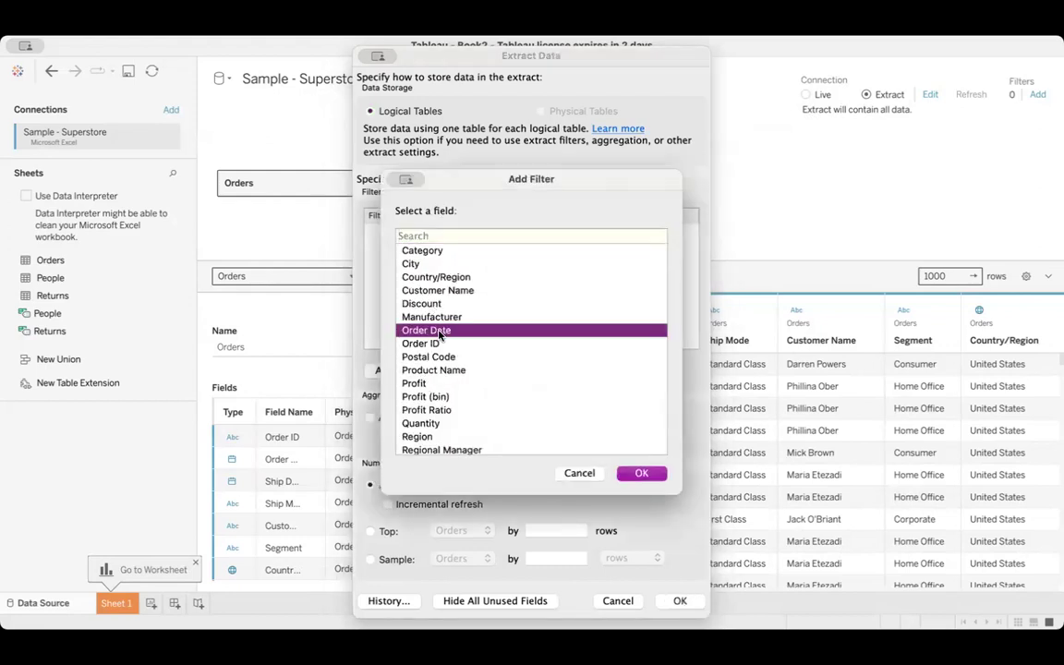
{"action": "left_click", "coordinate": [640, 474]}
{"action": "left_click", "coordinate": [446, 293]}
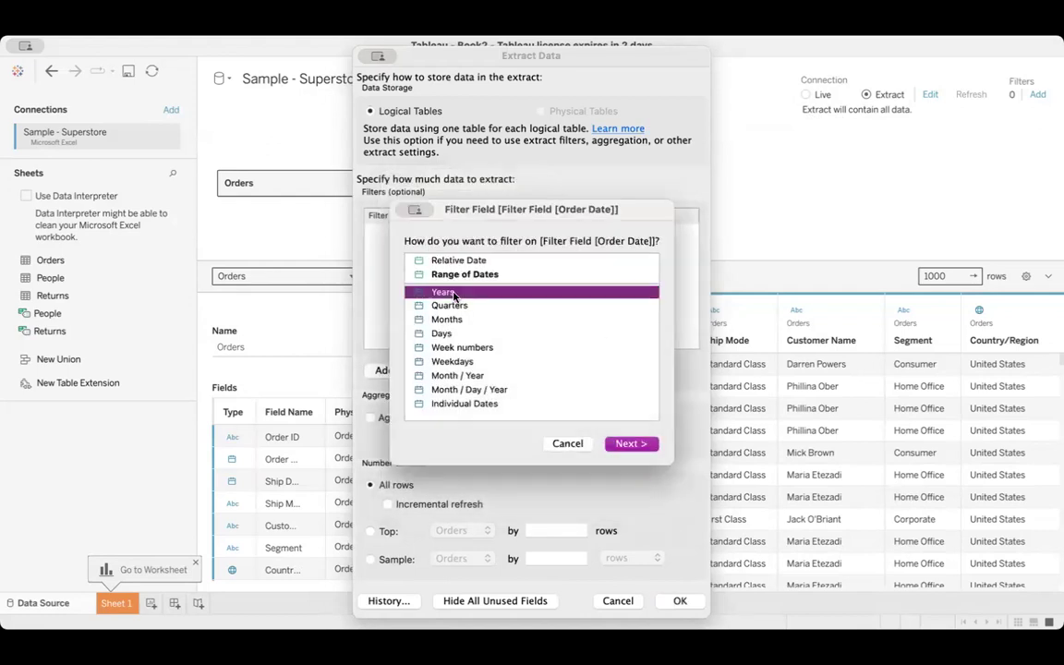
{"action": "left_click", "coordinate": [632, 443]}
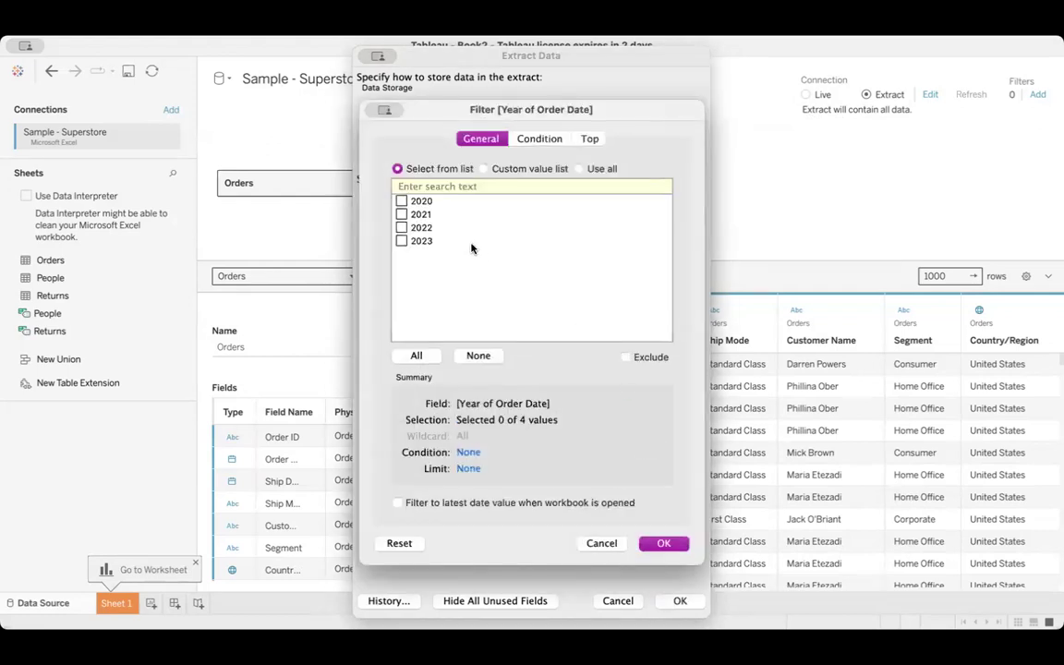
{"action": "left_click", "coordinate": [402, 215]}
{"action": "left_click", "coordinate": [401, 228]}
{"action": "left_click", "coordinate": [649, 546]}
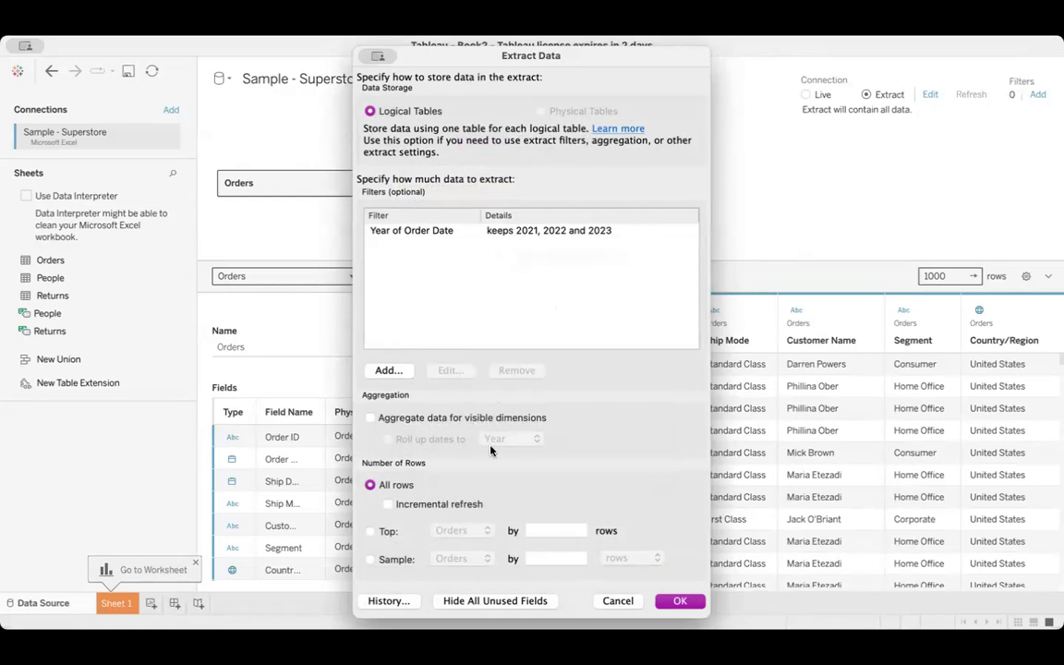
Try aggregating the extract data for visible dimensions with dates rolled up to Year, and clear the aggregation again
{"action": "left_click", "coordinate": [370, 418]}
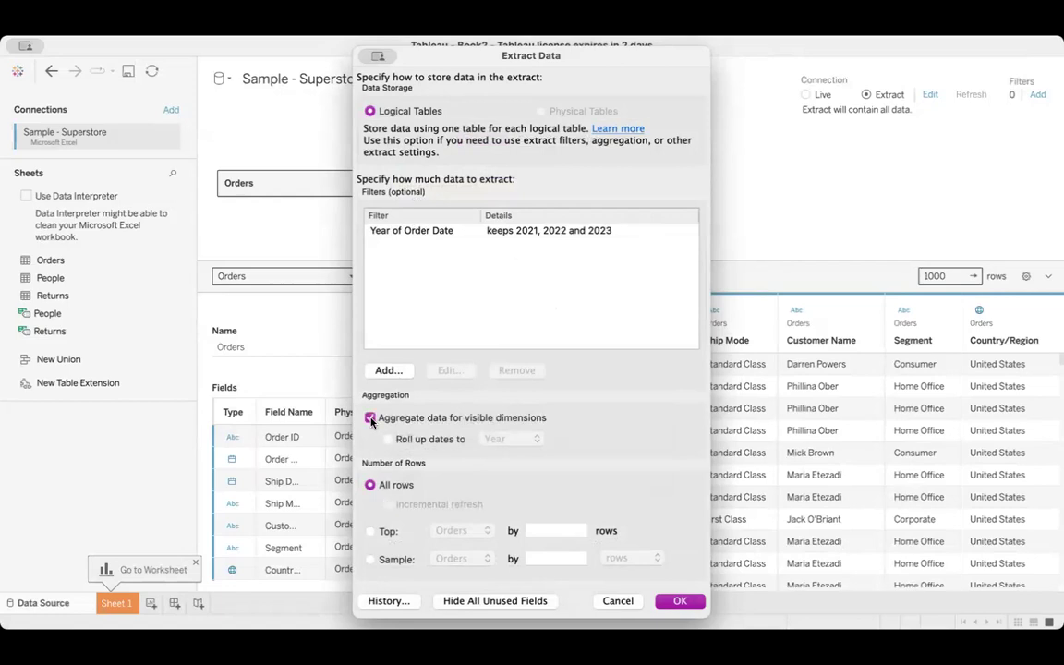
{"action": "left_click", "coordinate": [370, 418]}
{"action": "left_click", "coordinate": [371, 420]}
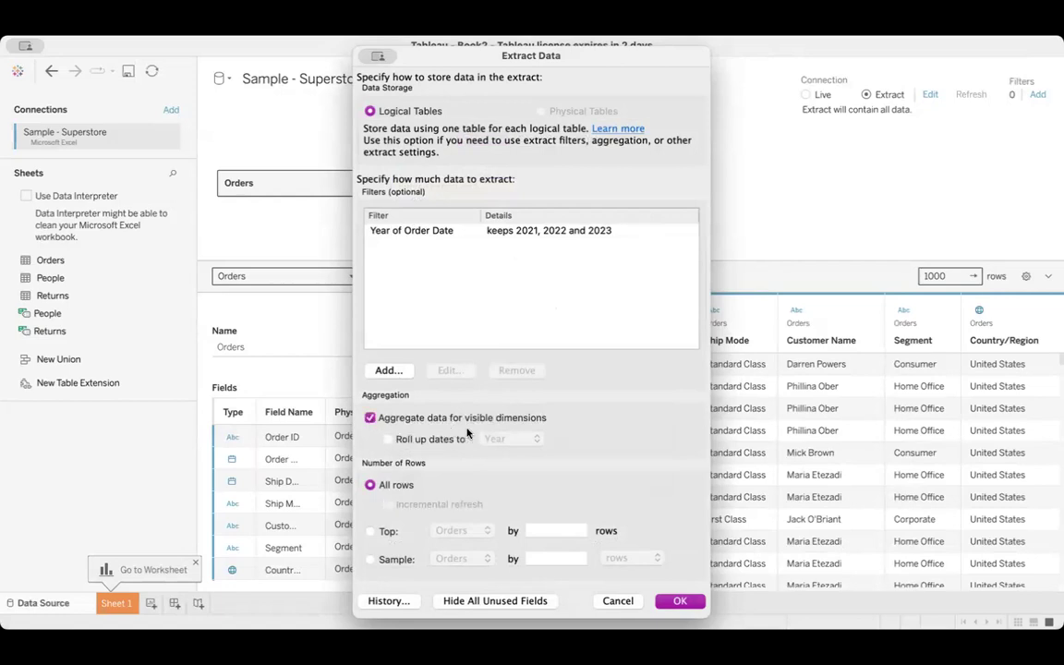
{"action": "left_click", "coordinate": [388, 441]}
{"action": "left_click", "coordinate": [516, 439]}
{"action": "left_click", "coordinate": [516, 440]}
{"action": "left_click", "coordinate": [516, 440]}
{"action": "left_click", "coordinate": [516, 439]}
{"action": "left_click", "coordinate": [370, 418]}
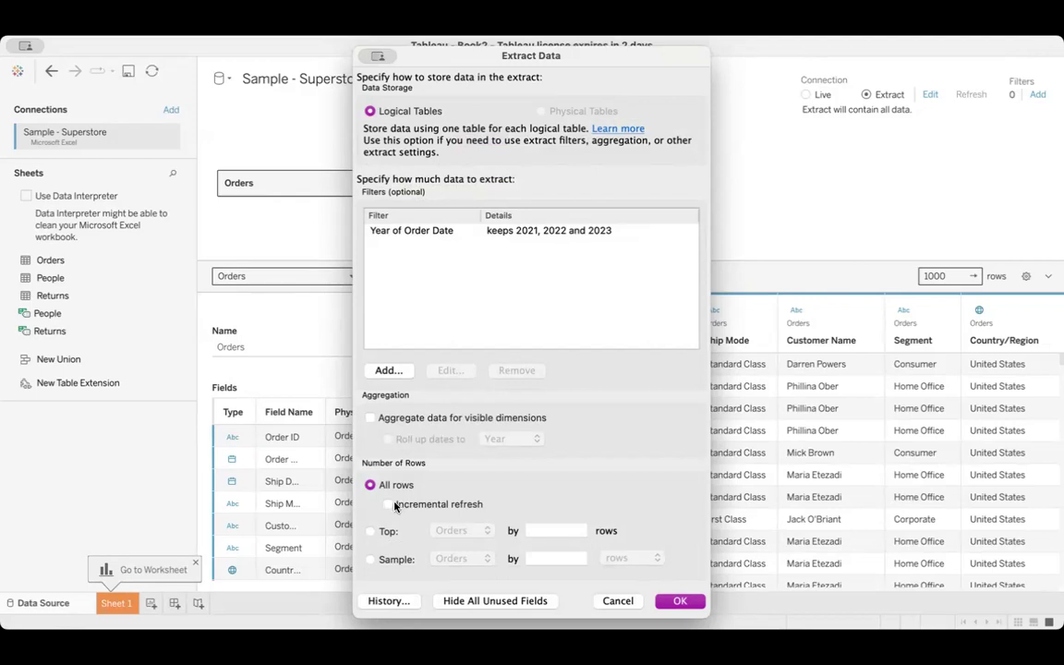
Confirm and review the extract settings, and set the connection back to Live
{"action": "left_click", "coordinate": [676, 602]}
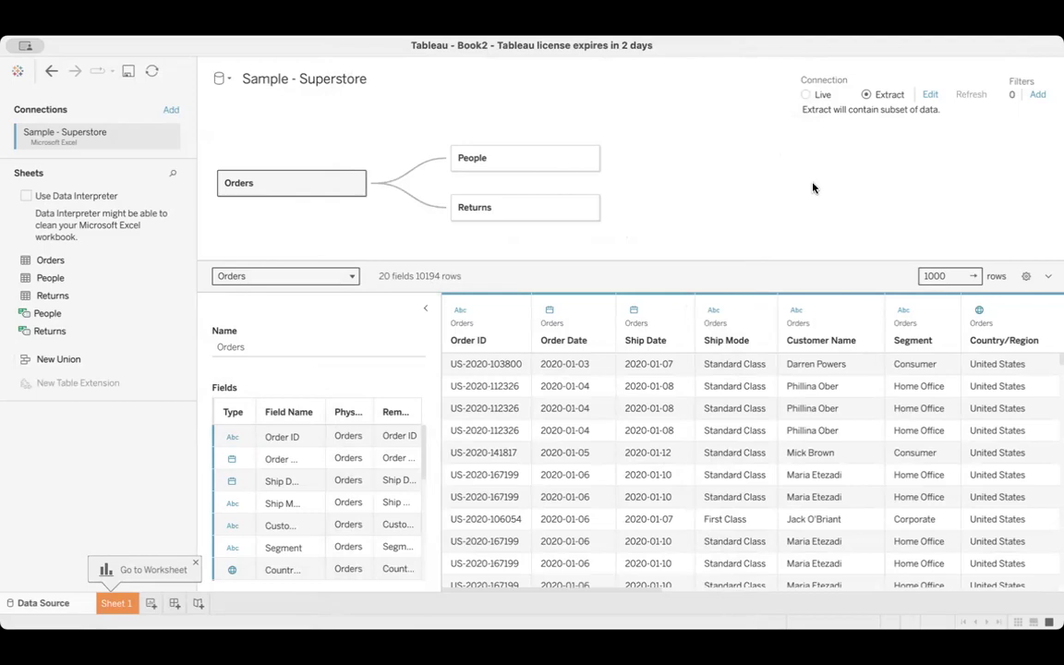
{"action": "left_click", "coordinate": [933, 94]}
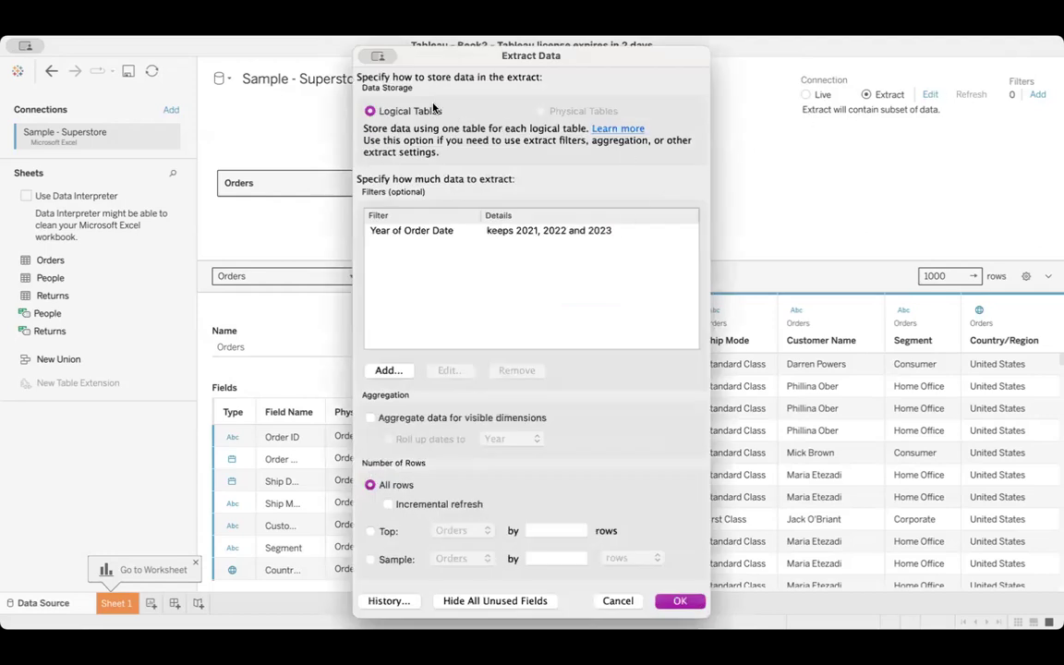
{"action": "left_click", "coordinate": [617, 600]}
{"action": "left_click", "coordinate": [807, 96]}
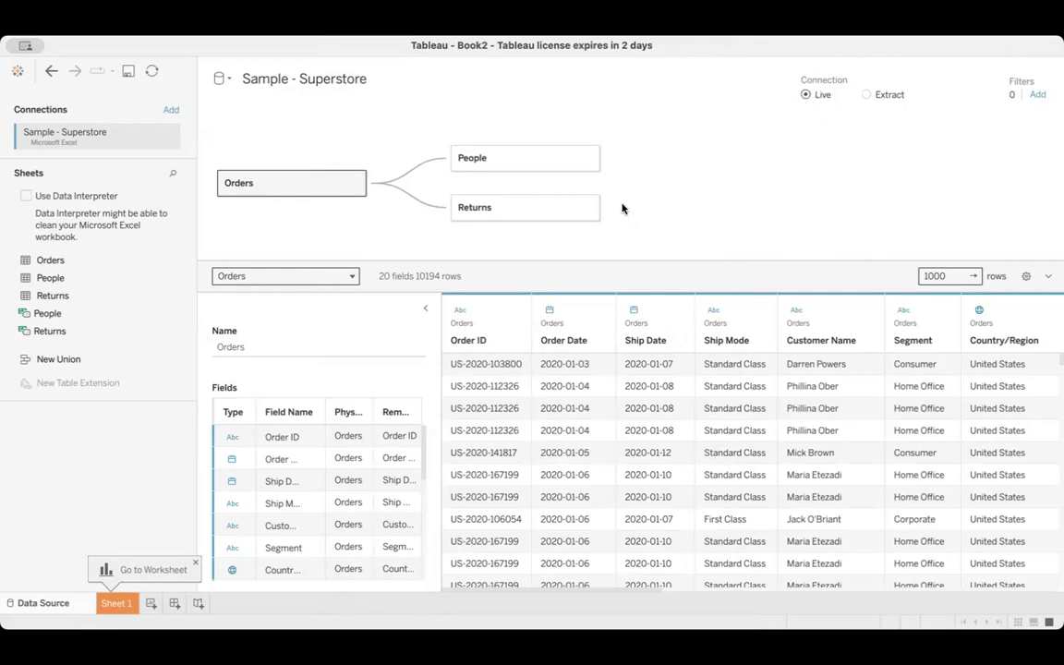
Remove the related People and Returns tables from the data model, keeping only Orders
{"action": "left_click", "coordinate": [588, 160]}
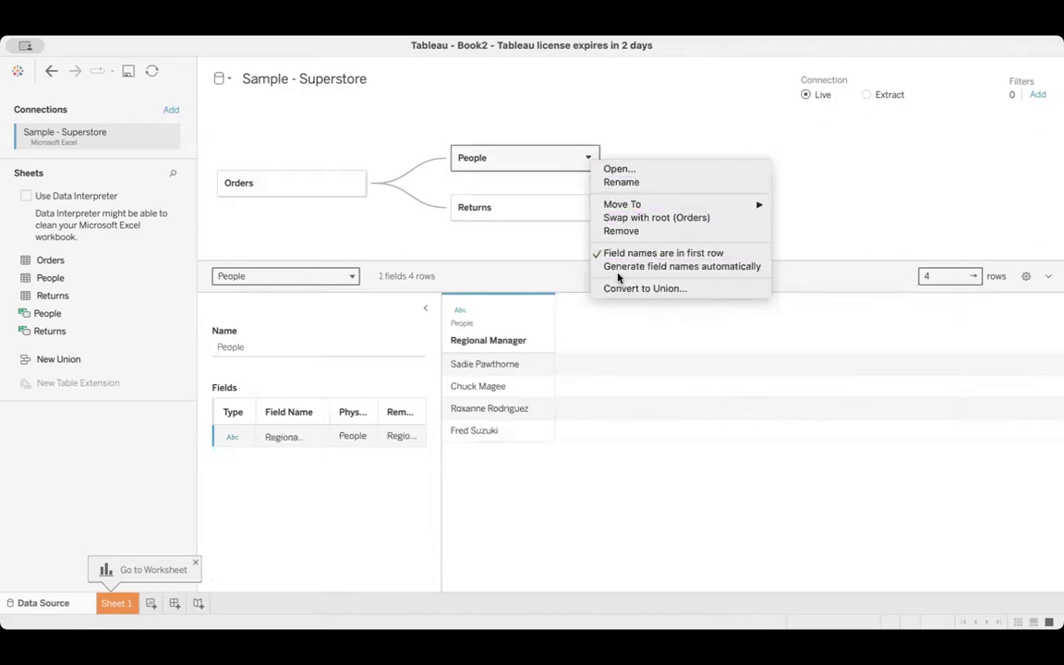
{"action": "left_click", "coordinate": [622, 231]}
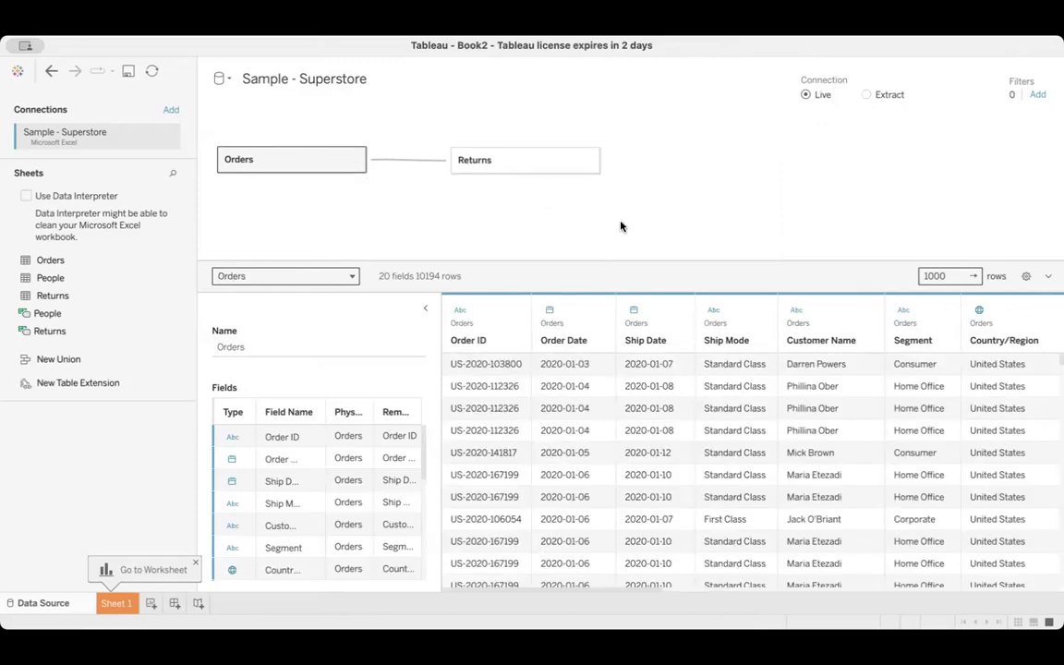
{"action": "left_click", "coordinate": [589, 160]}
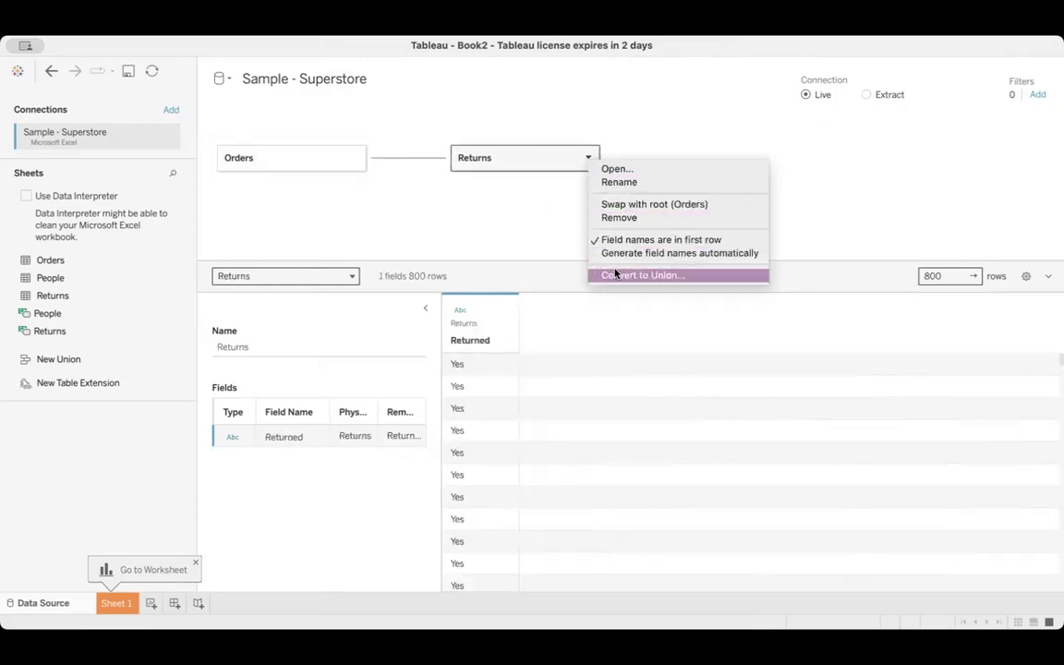
{"action": "left_click", "coordinate": [618, 220]}
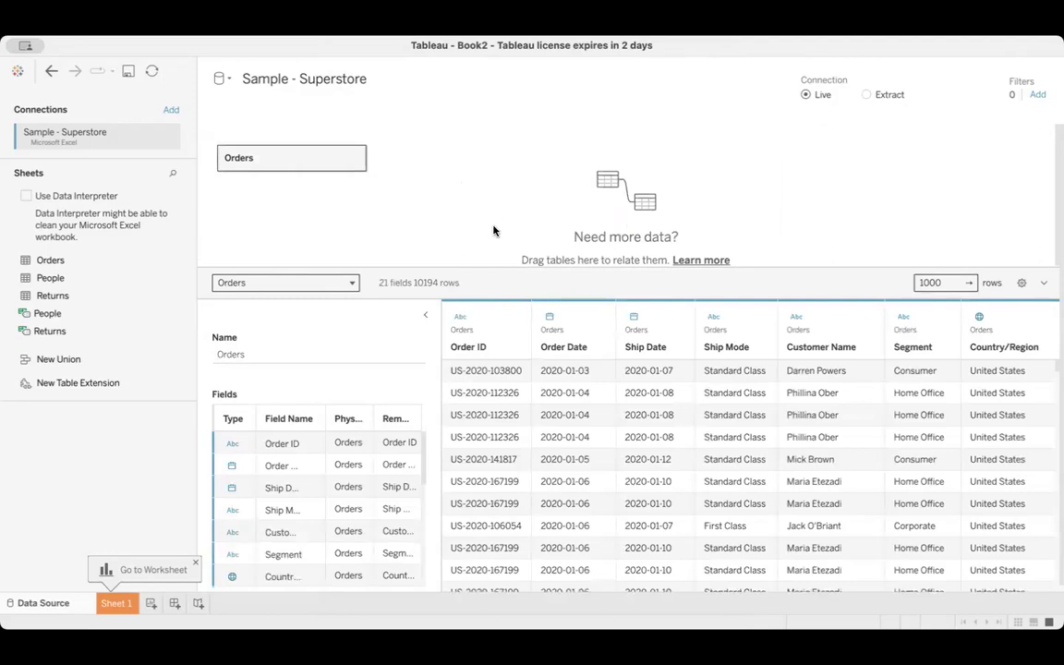
Open the data source filters and choose Order Date as the field for a new filter
{"action": "left_click", "coordinate": [1038, 96]}
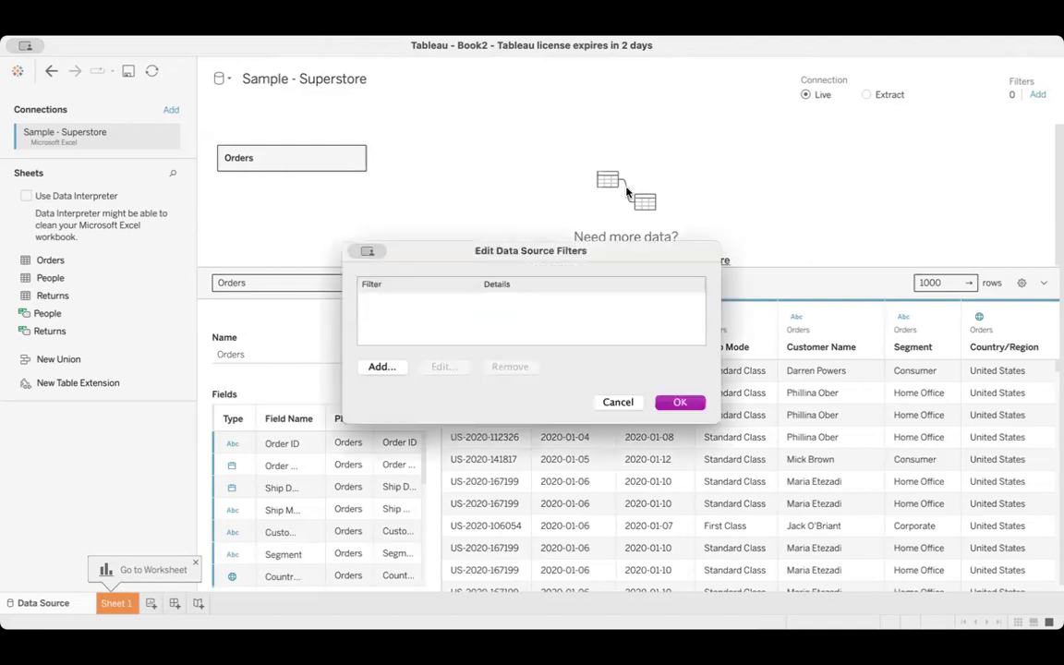
{"action": "left_click", "coordinate": [381, 367]}
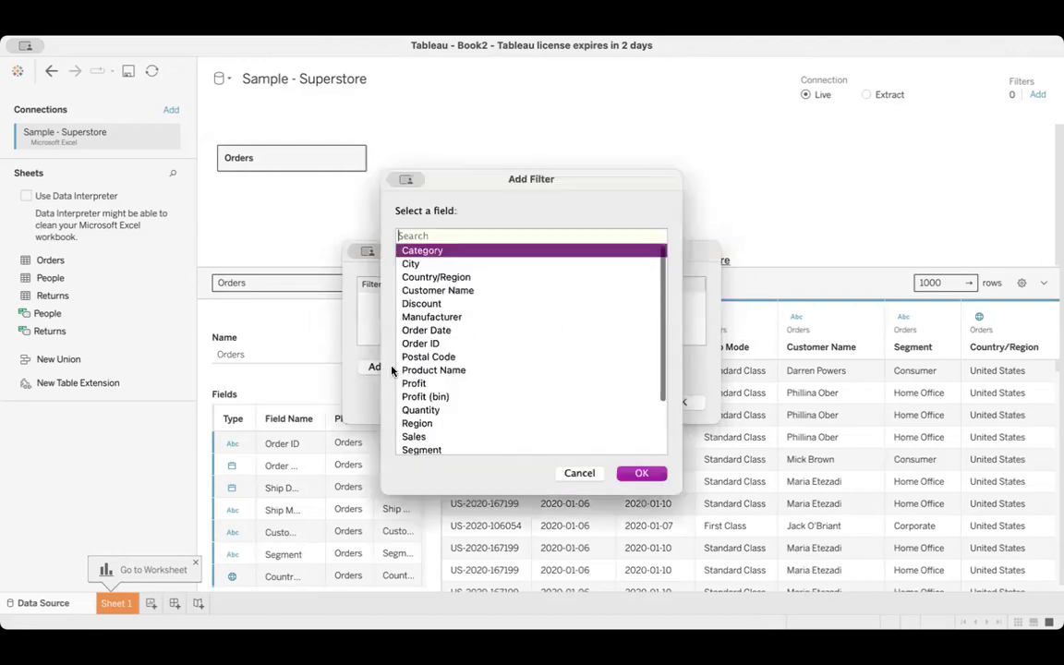
{"action": "left_click", "coordinate": [453, 331]}
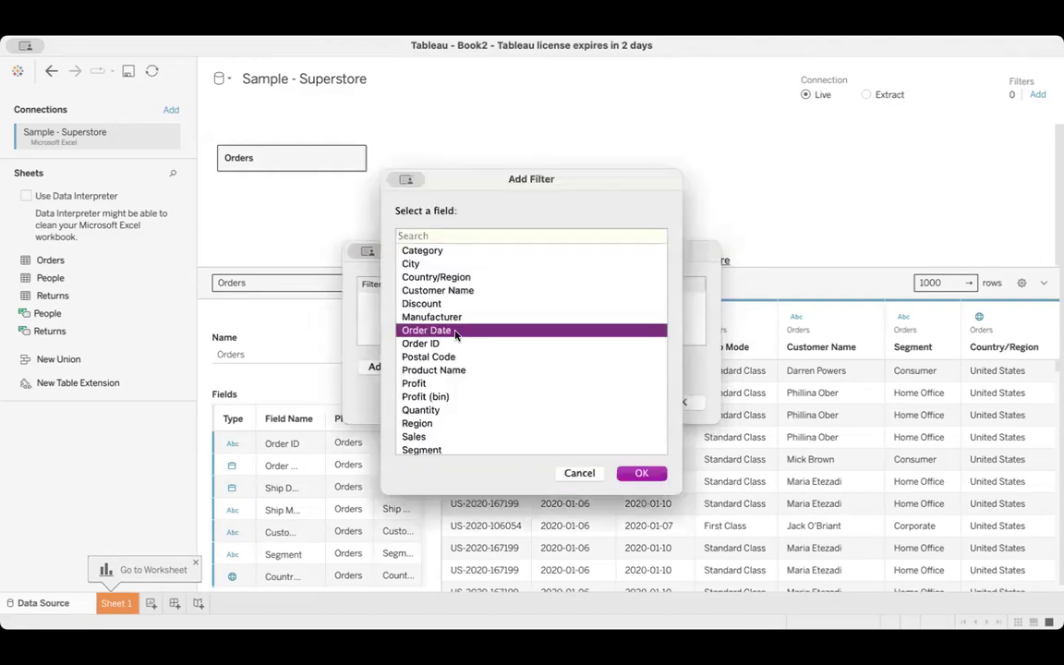
{"action": "left_click", "coordinate": [580, 473]}
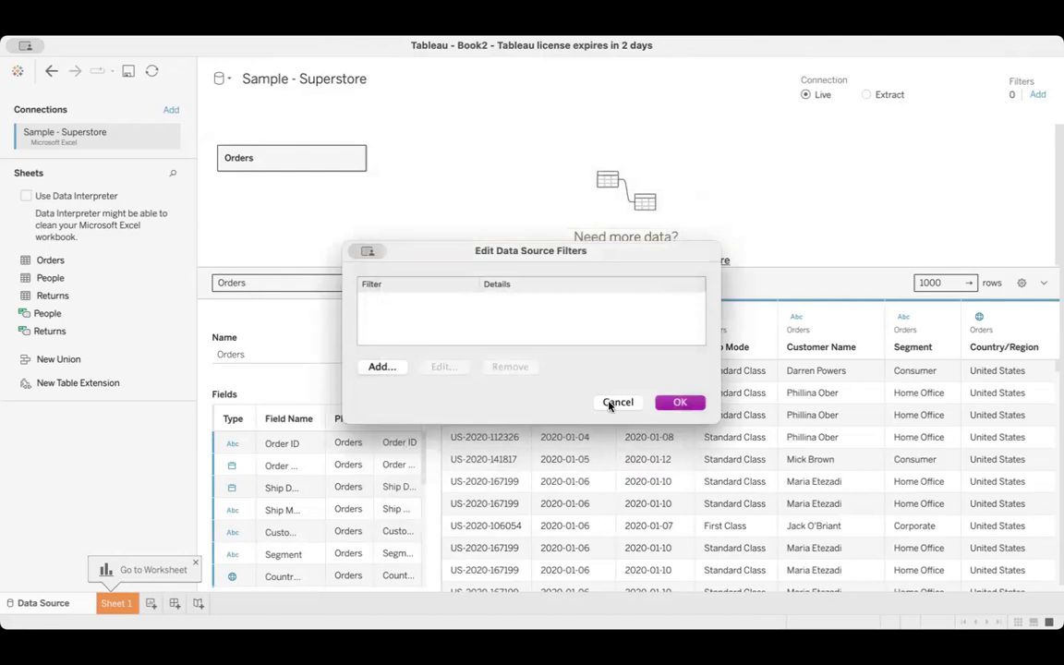
{"action": "left_click", "coordinate": [385, 368]}
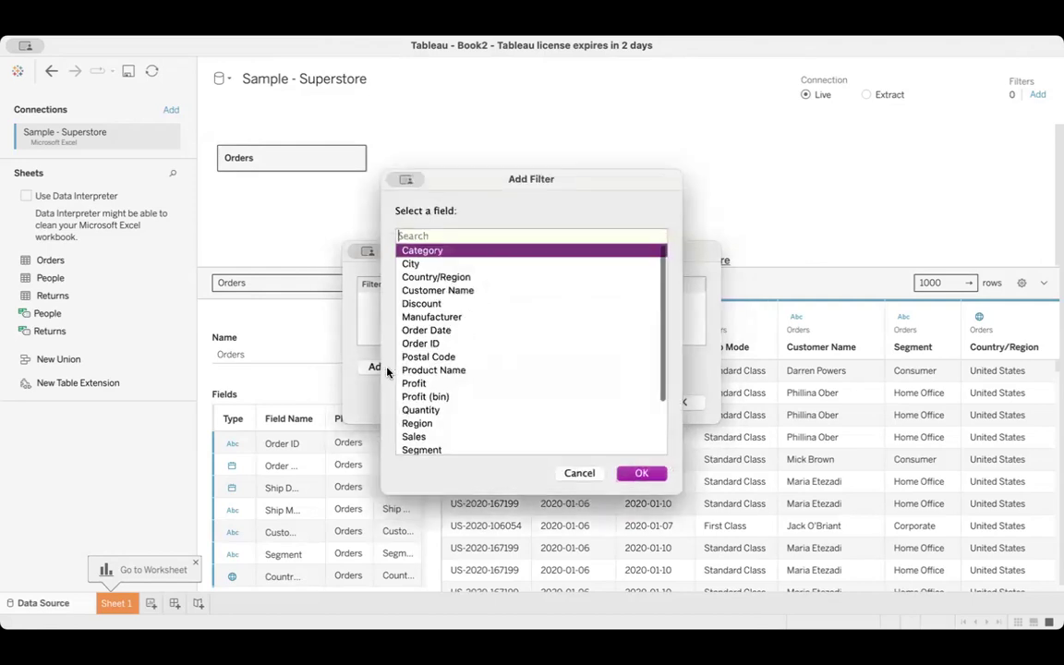
{"action": "left_click", "coordinate": [440, 332]}
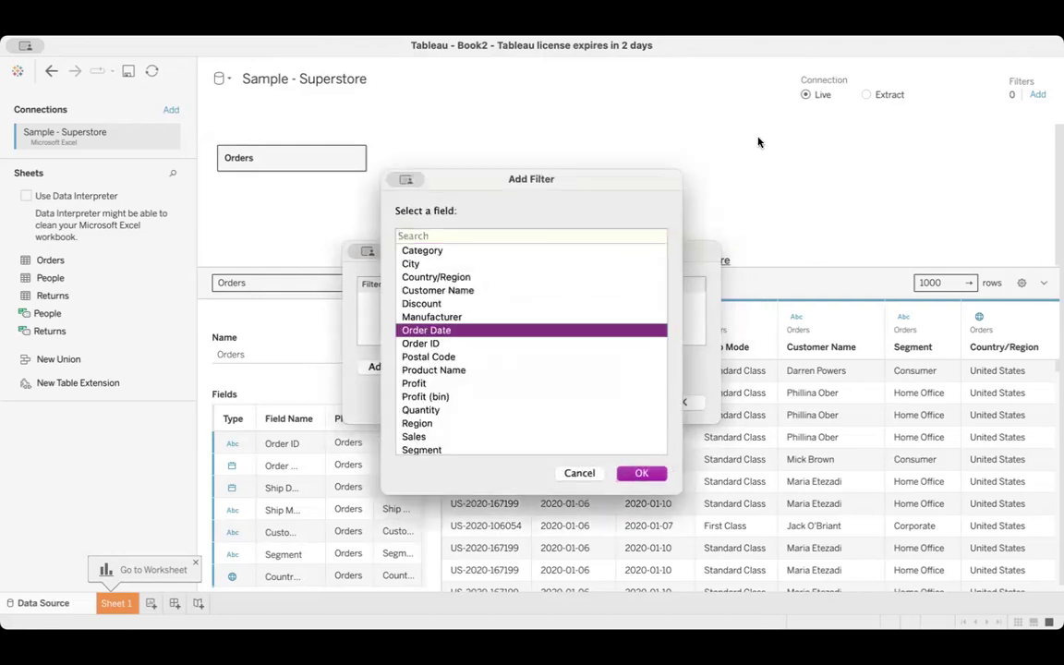
{"action": "left_click", "coordinate": [628, 471]}
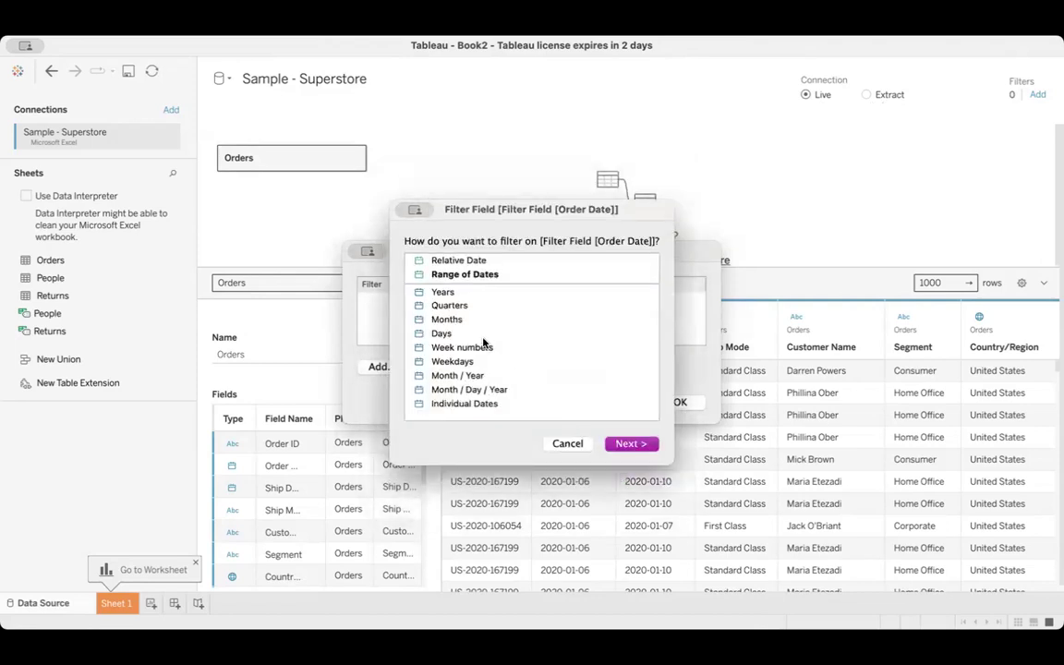
Filter Order Date by Years to keep 2021, 2022 and 2023, apply the data source filter and review it
{"action": "left_click", "coordinate": [444, 292]}
{"action": "left_click", "coordinate": [619, 444]}
{"action": "left_click", "coordinate": [401, 214]}
{"action": "left_click", "coordinate": [401, 227]}
{"action": "left_click", "coordinate": [401, 242]}
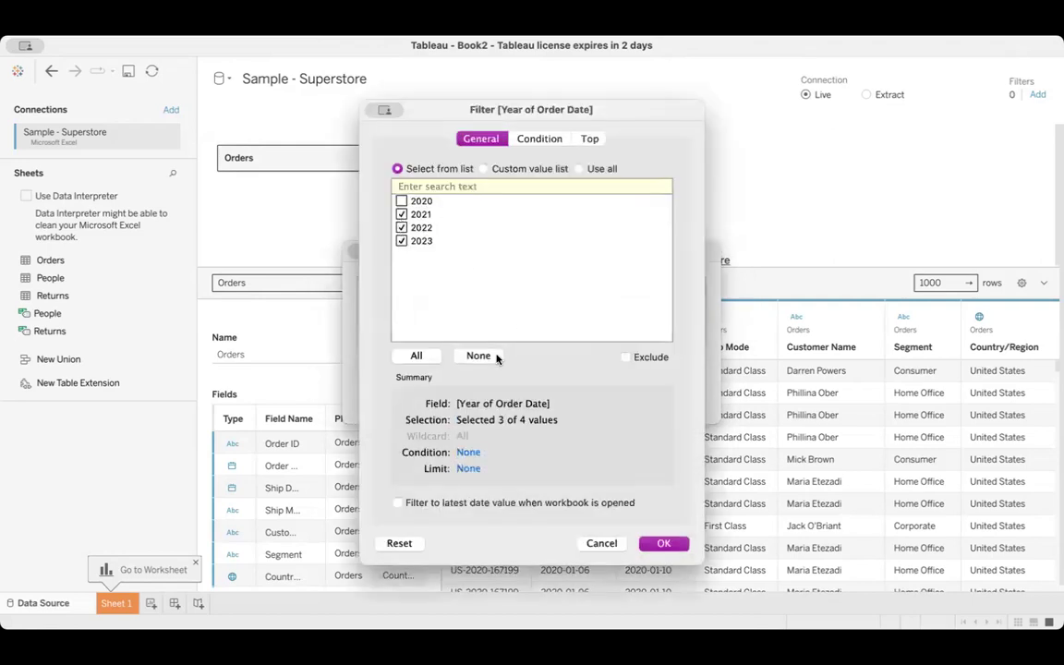
{"action": "left_click", "coordinate": [663, 543]}
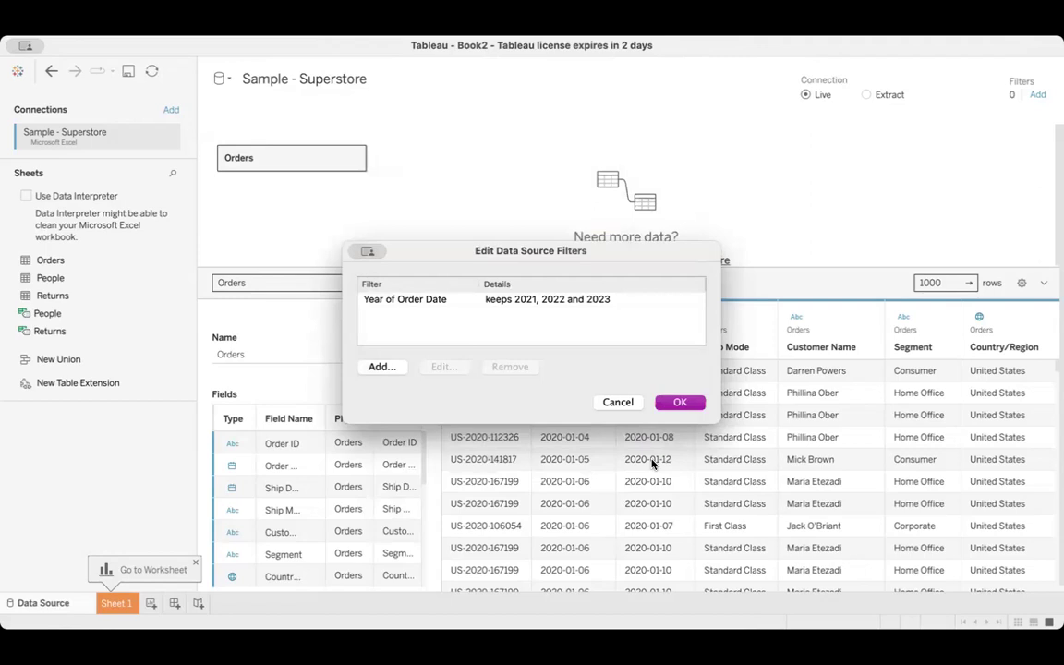
{"action": "left_click", "coordinate": [468, 301]}
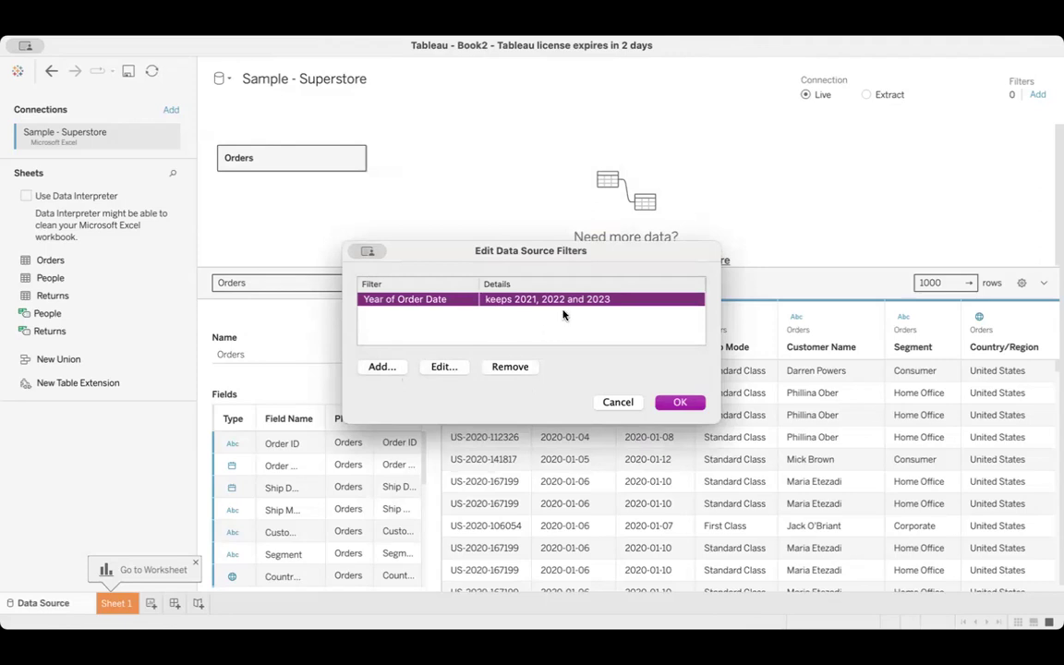
{"action": "left_click", "coordinate": [698, 402]}
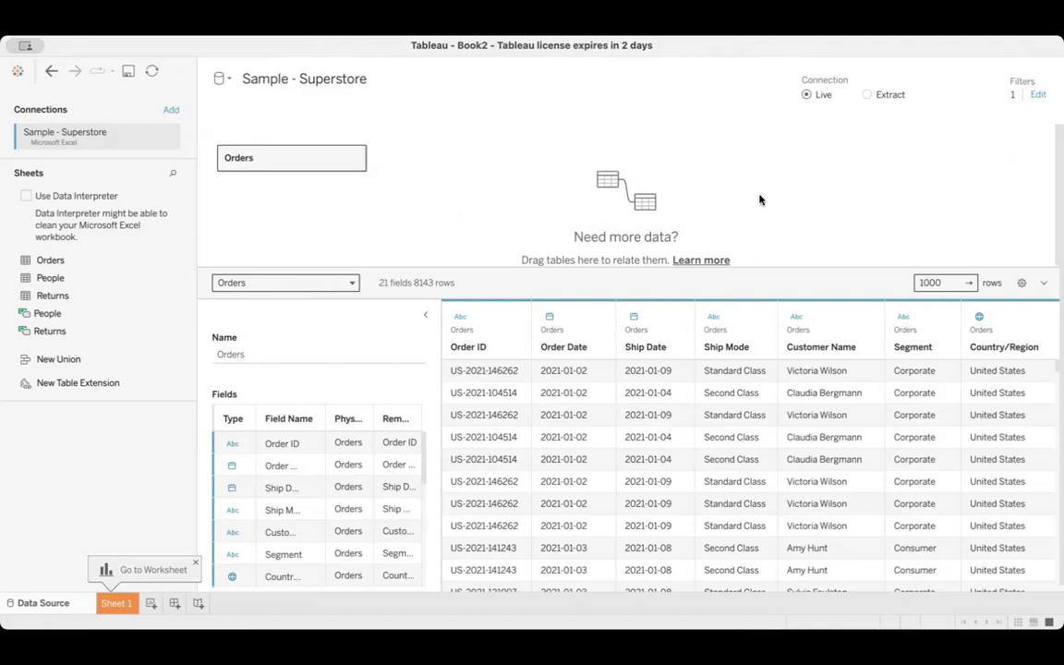
{"action": "left_click", "coordinate": [1037, 94]}
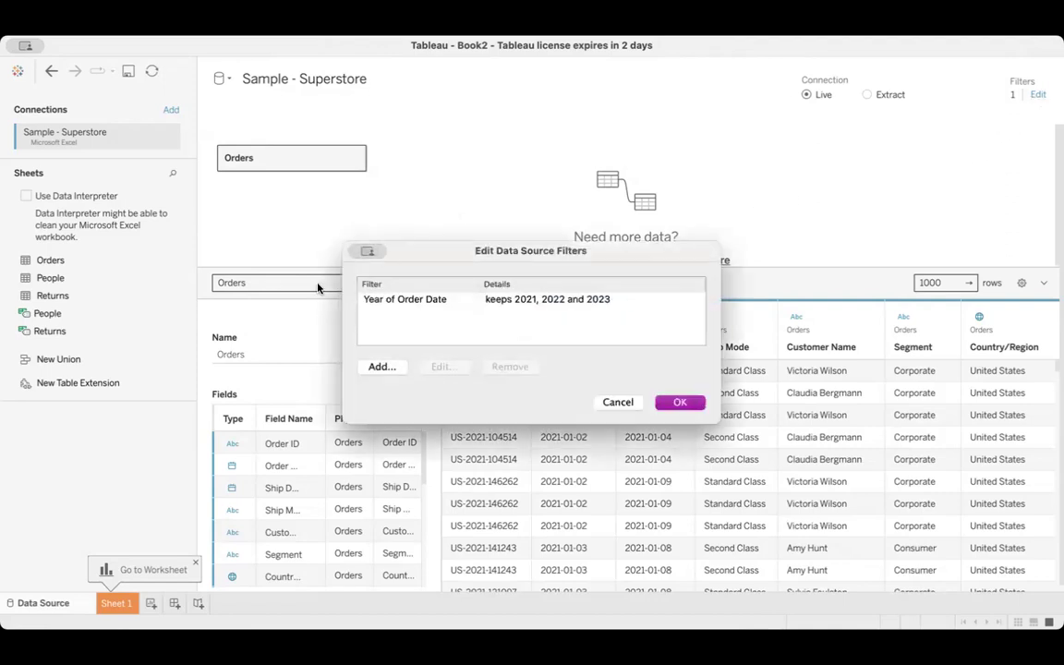
{"action": "left_click", "coordinate": [680, 401]}
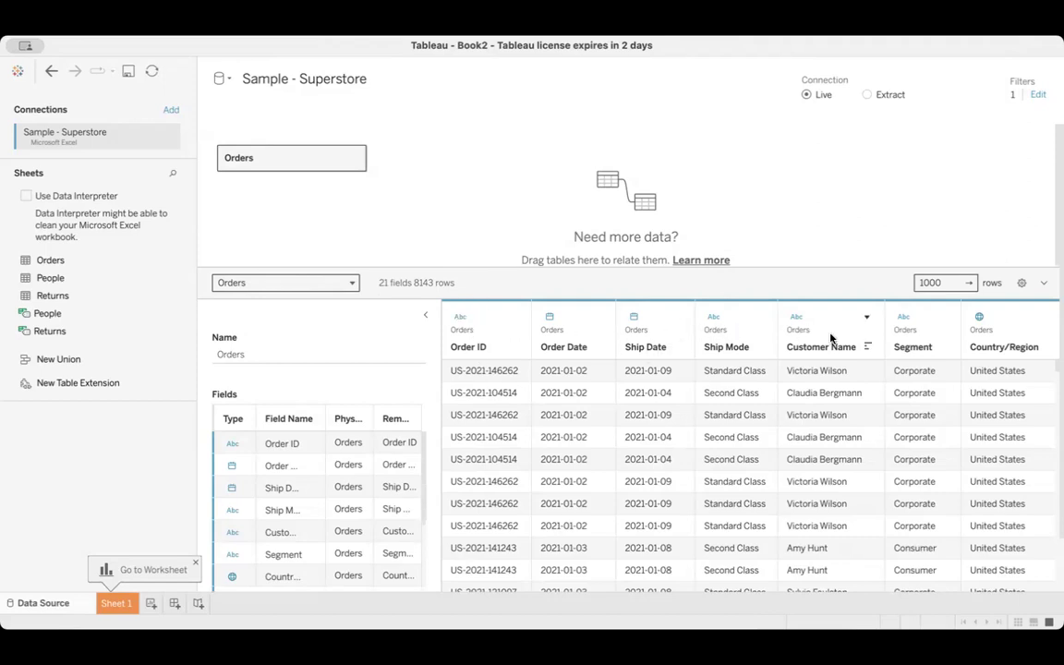
Examine the data type options available for the Order ID and Order Date columns, and look across the remaining Orders columns
{"action": "left_click", "coordinate": [462, 318]}
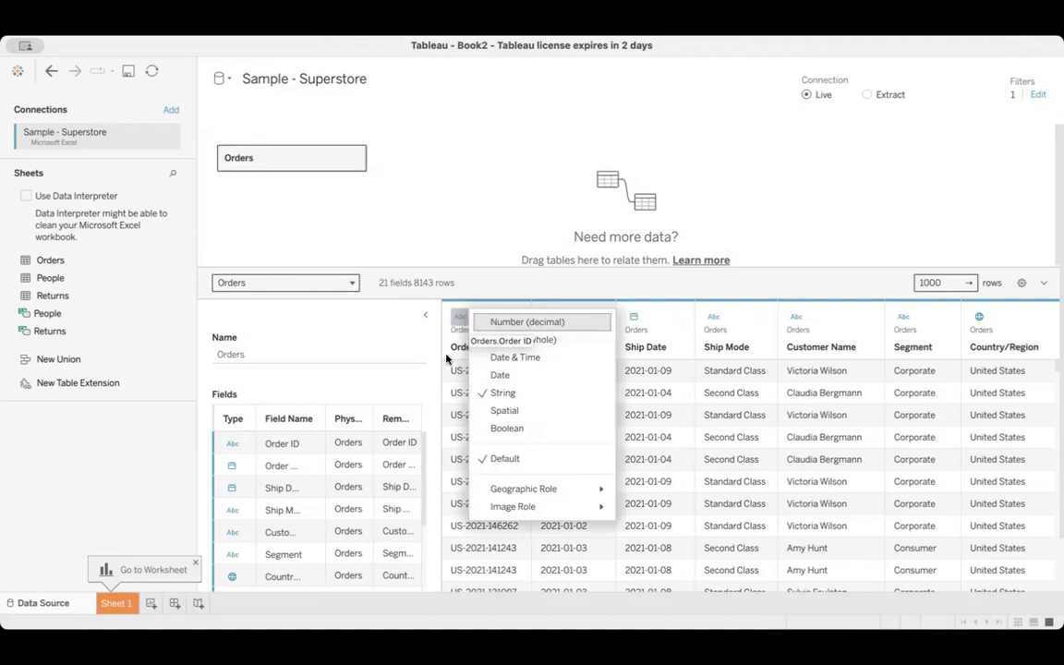
{"action": "left_click", "coordinate": [434, 344]}
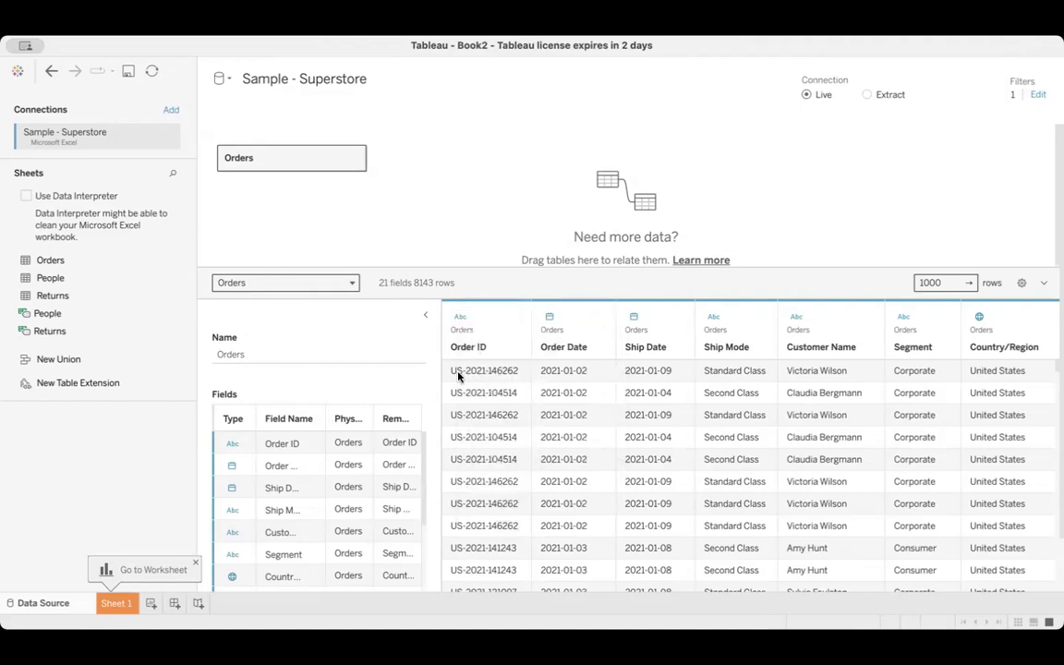
{"action": "left_click", "coordinate": [461, 319]}
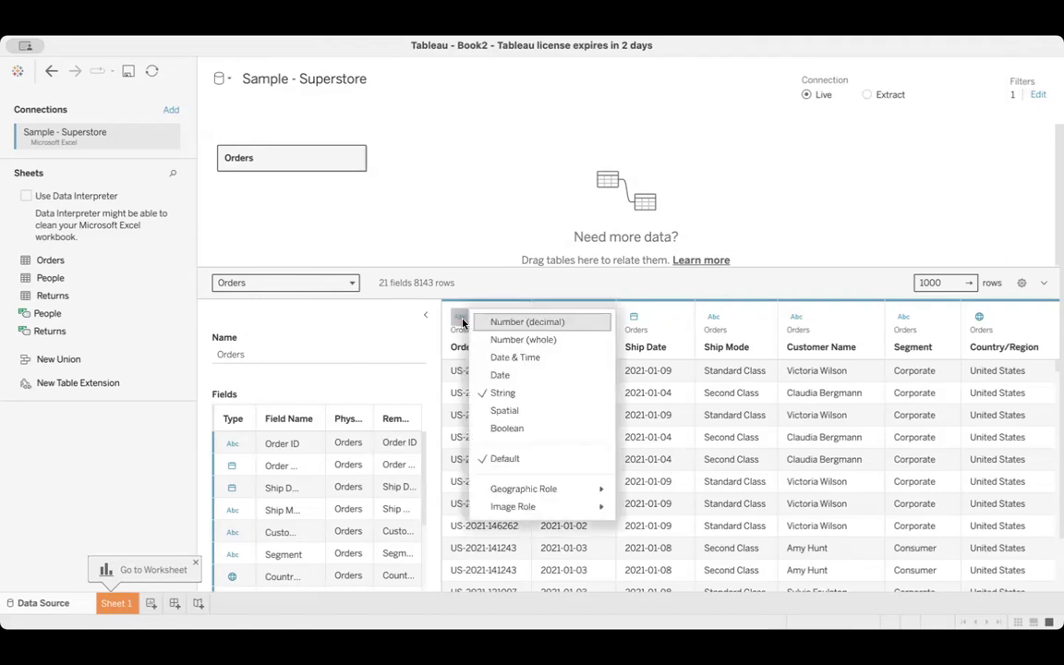
{"action": "left_click", "coordinate": [654, 293]}
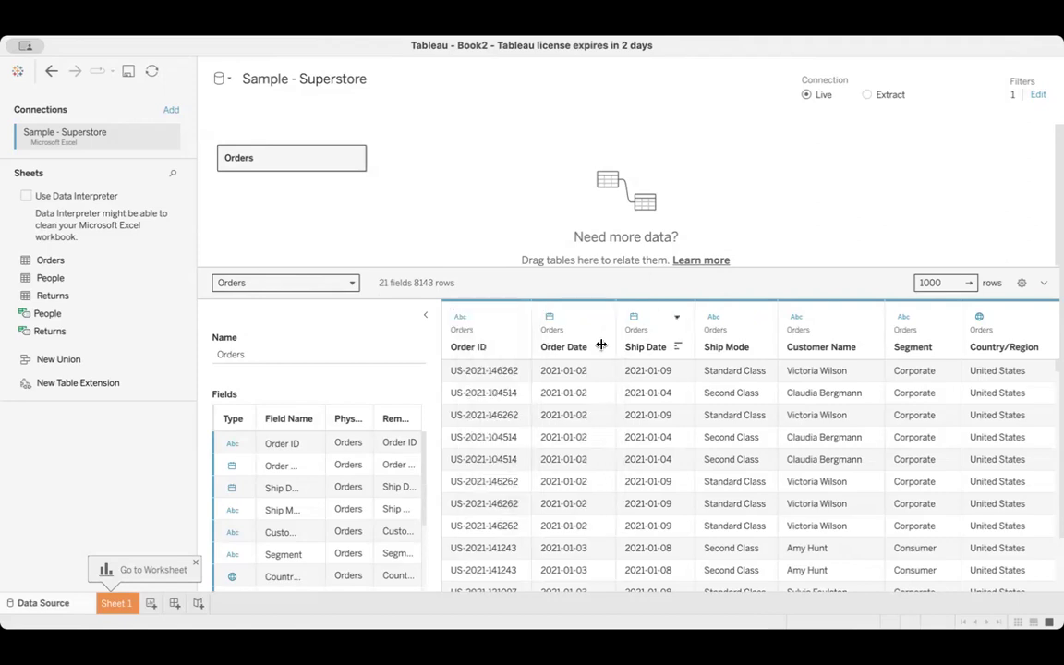
{"action": "left_click", "coordinate": [551, 318]}
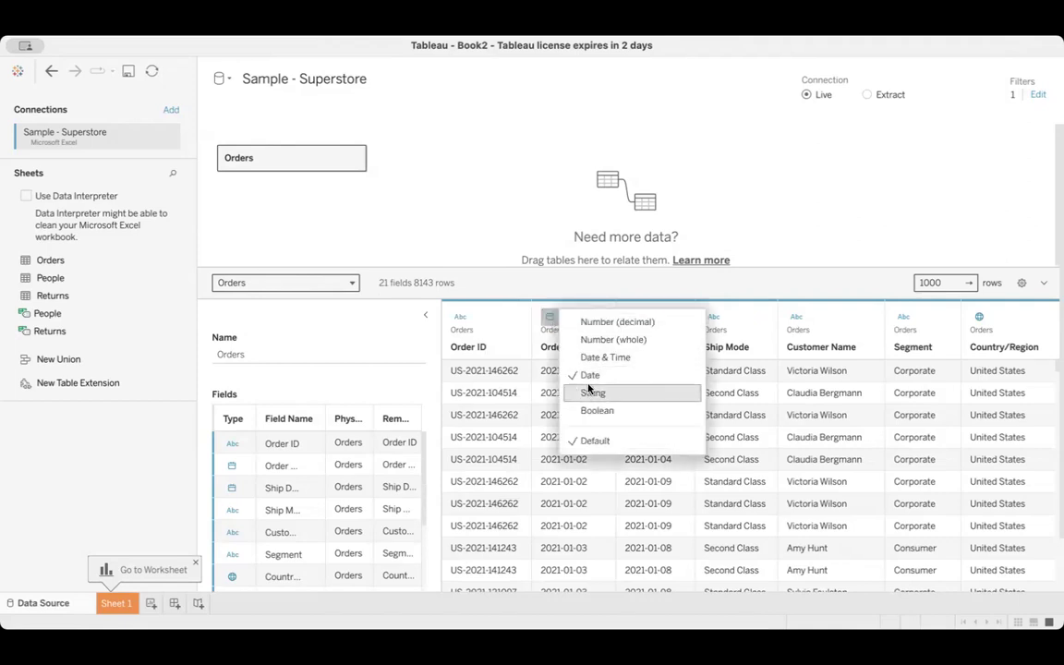
{"action": "left_click", "coordinate": [517, 291]}
{"action": "scroll", "coordinate": [749, 413], "scroll_direction": "right", "scroll_amount": 3}
{"action": "scroll", "coordinate": [749, 414], "scroll_direction": "right", "scroll_amount": 10}
{"action": "scroll", "coordinate": [749, 414], "scroll_direction": "left", "scroll_amount": 13}
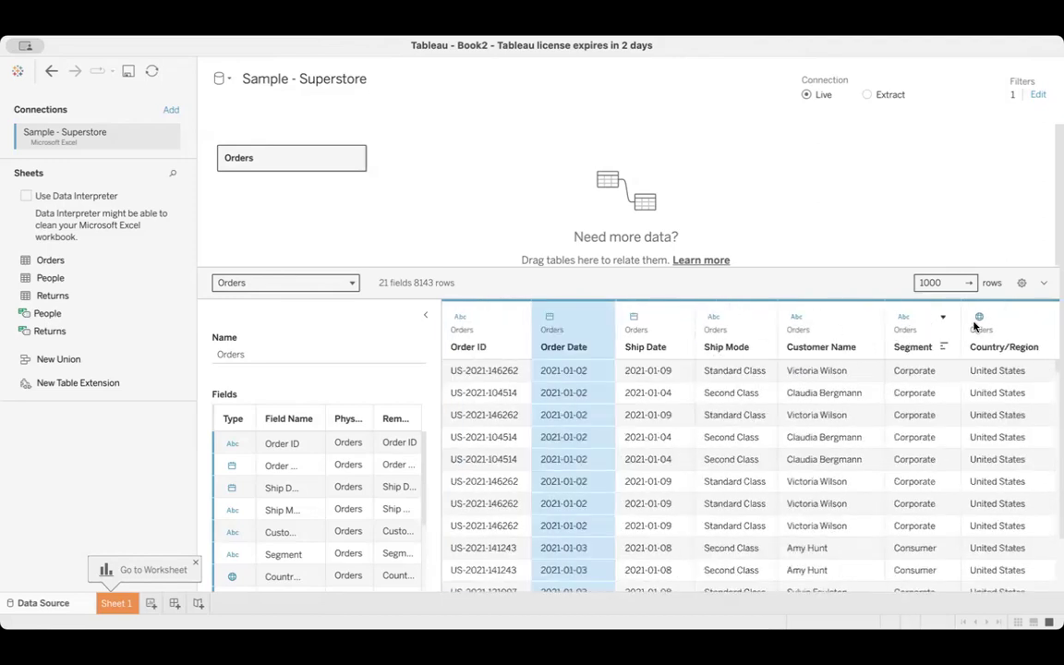
Try the Date & Time data type on the Order Date column and set it back to Date
{"action": "left_click", "coordinate": [550, 318]}
{"action": "left_click", "coordinate": [596, 357]}
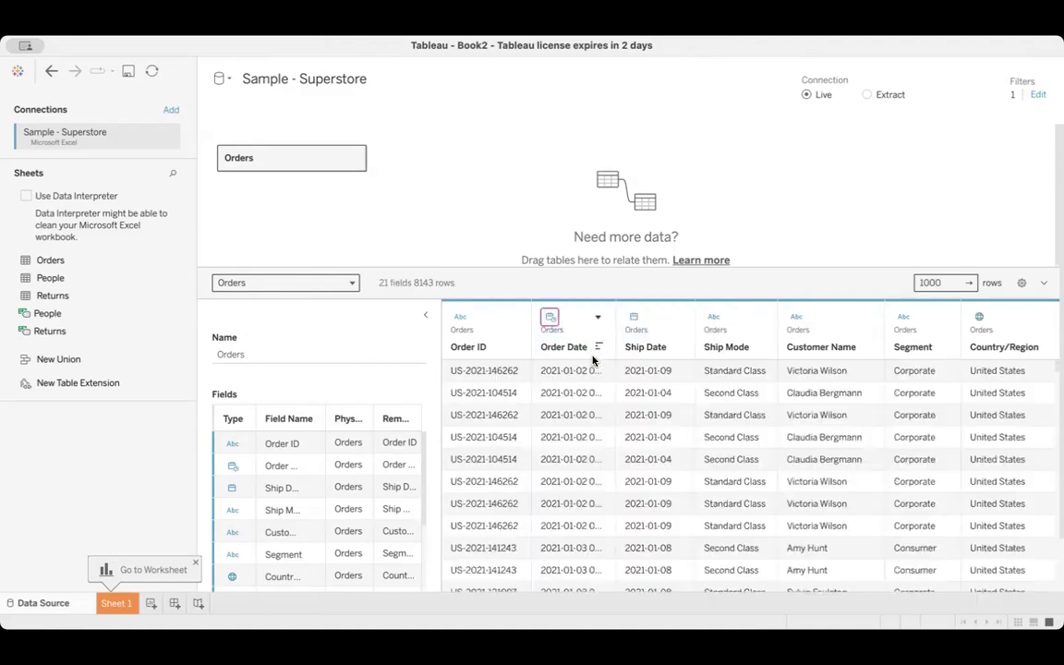
{"action": "left_click", "coordinate": [550, 318]}
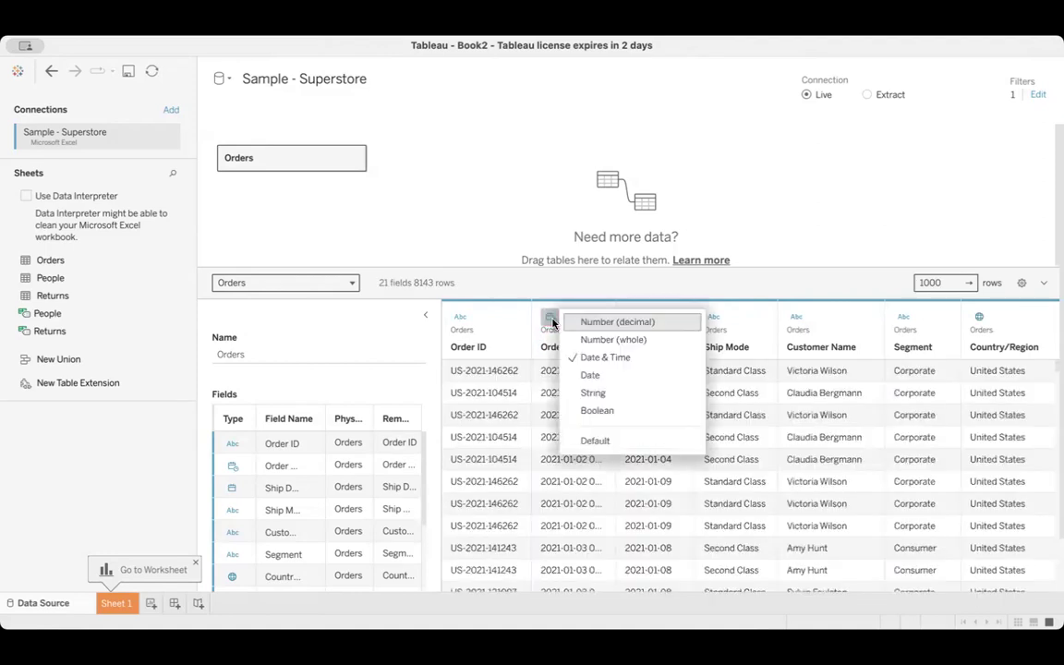
{"action": "left_click", "coordinate": [589, 375]}
Try the Number (whole) data type on the Sales column and set it back to Number (decimal)
{"action": "scroll", "coordinate": [688, 425], "scroll_direction": "right", "scroll_amount": 15}
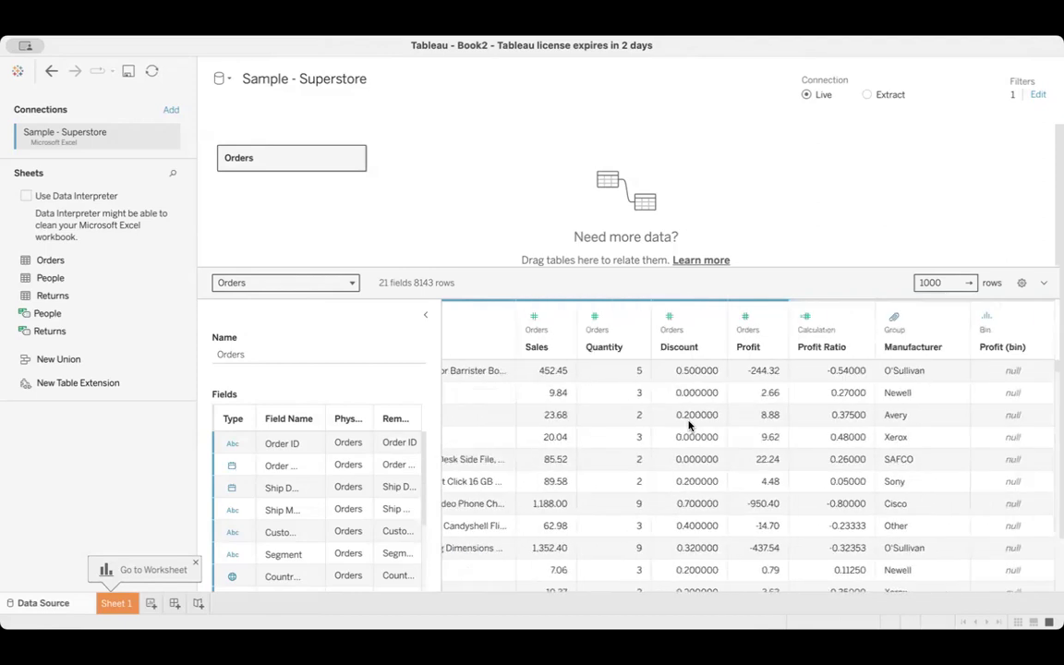
{"action": "left_click", "coordinate": [534, 318]}
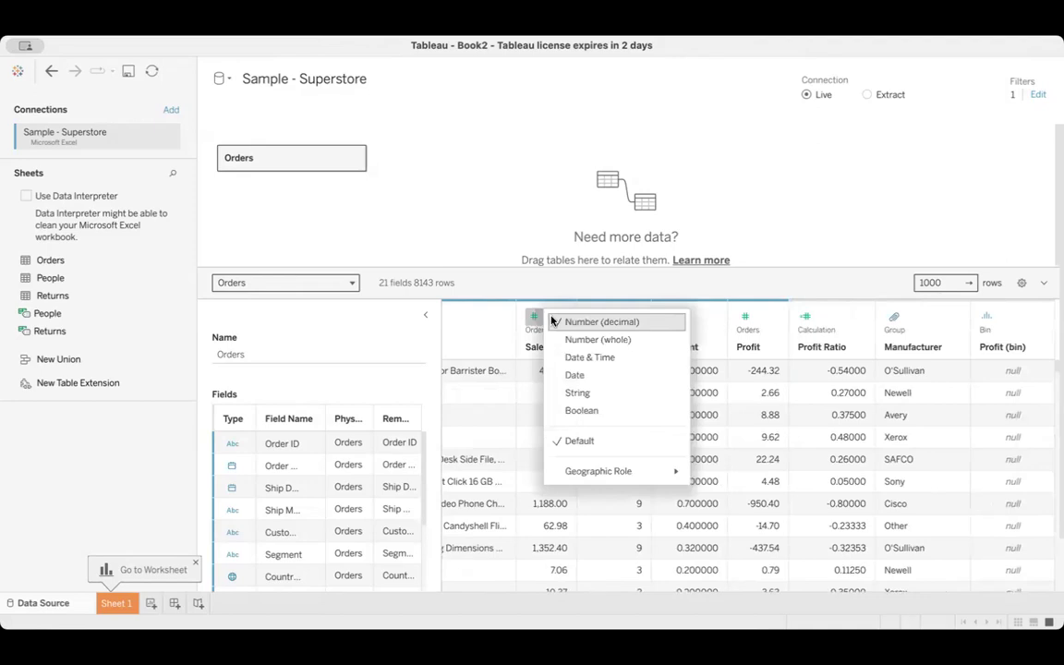
{"action": "left_click", "coordinate": [536, 288]}
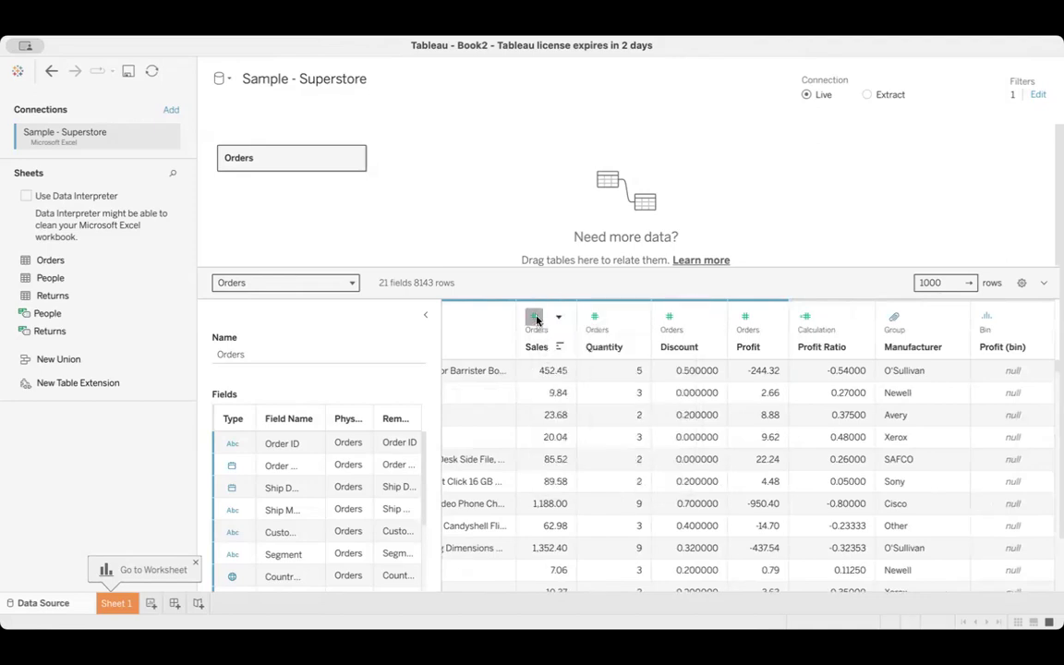
{"action": "left_click", "coordinate": [534, 318]}
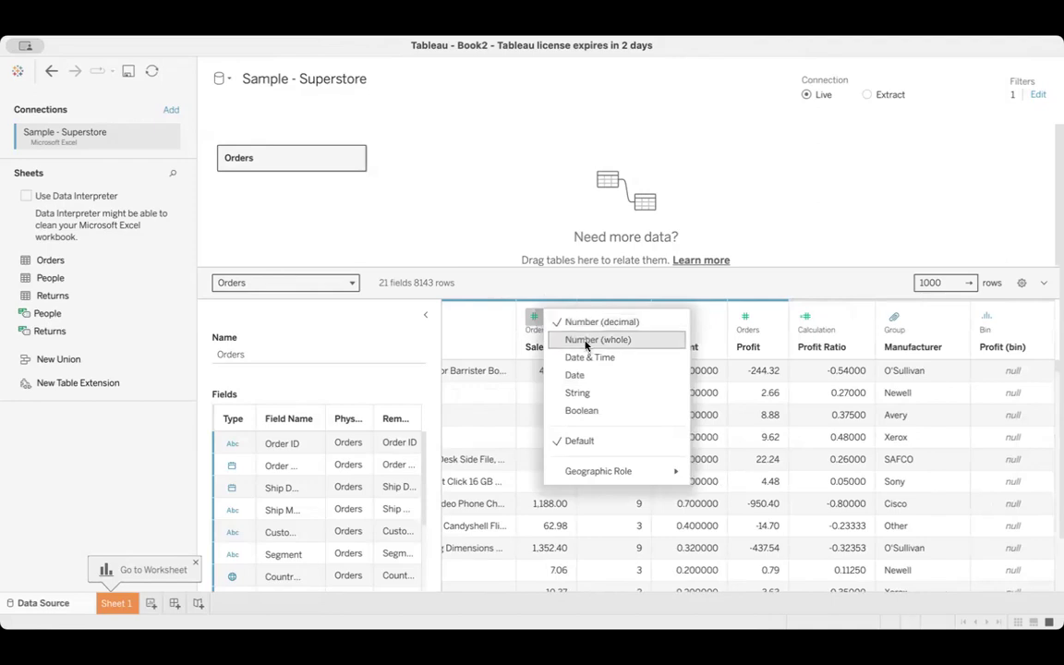
{"action": "left_click", "coordinate": [585, 341]}
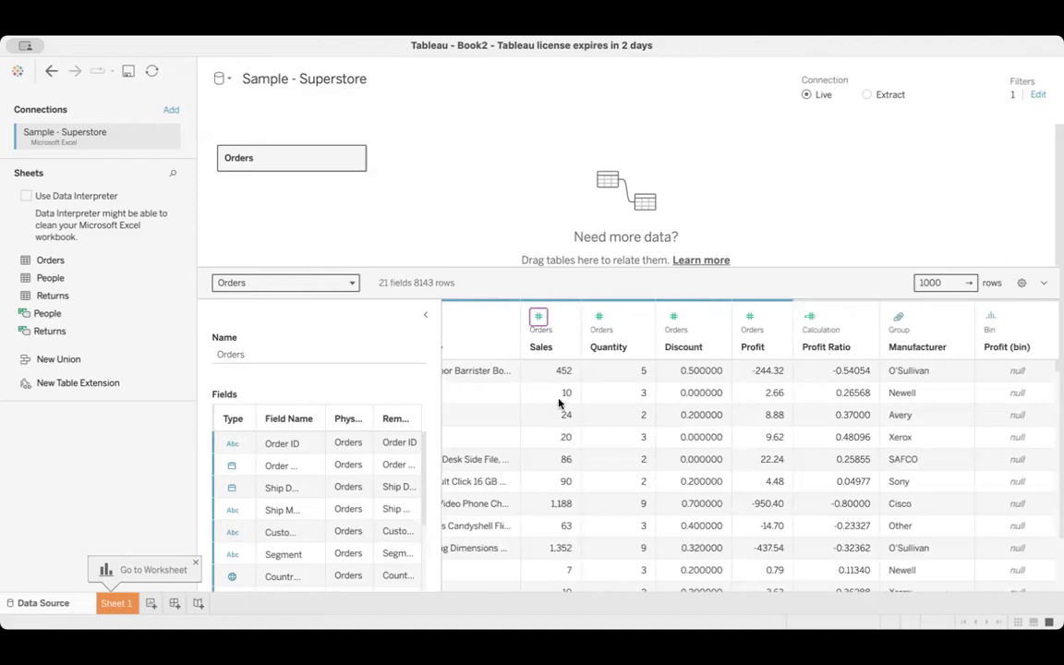
{"action": "left_click", "coordinate": [539, 317]}
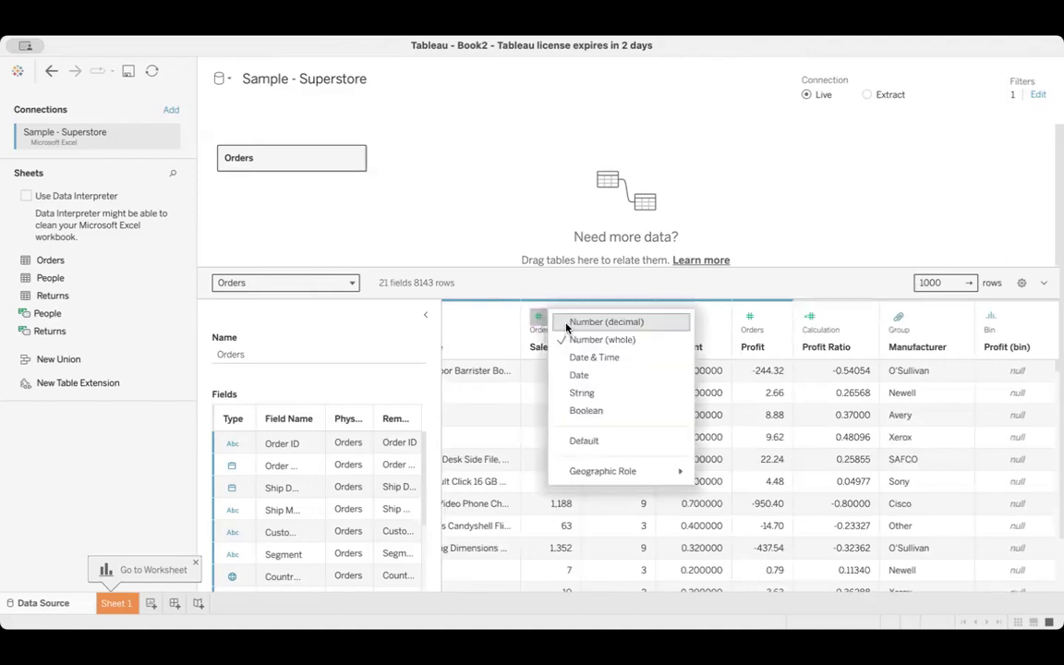
{"action": "left_click", "coordinate": [566, 322]}
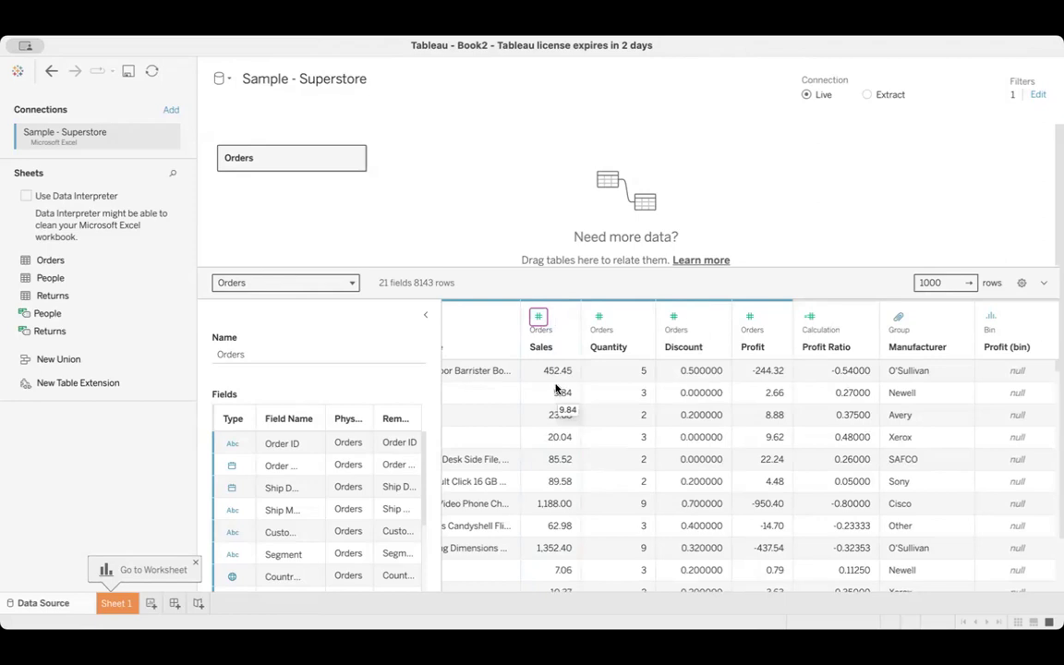
Review the data type options for Order ID in the Fields list and widen the list to show full field names
{"action": "scroll", "coordinate": [595, 367], "scroll_direction": "left", "scroll_amount": 3}
{"action": "scroll", "coordinate": [596, 366], "scroll_direction": "left", "scroll_amount": 10}
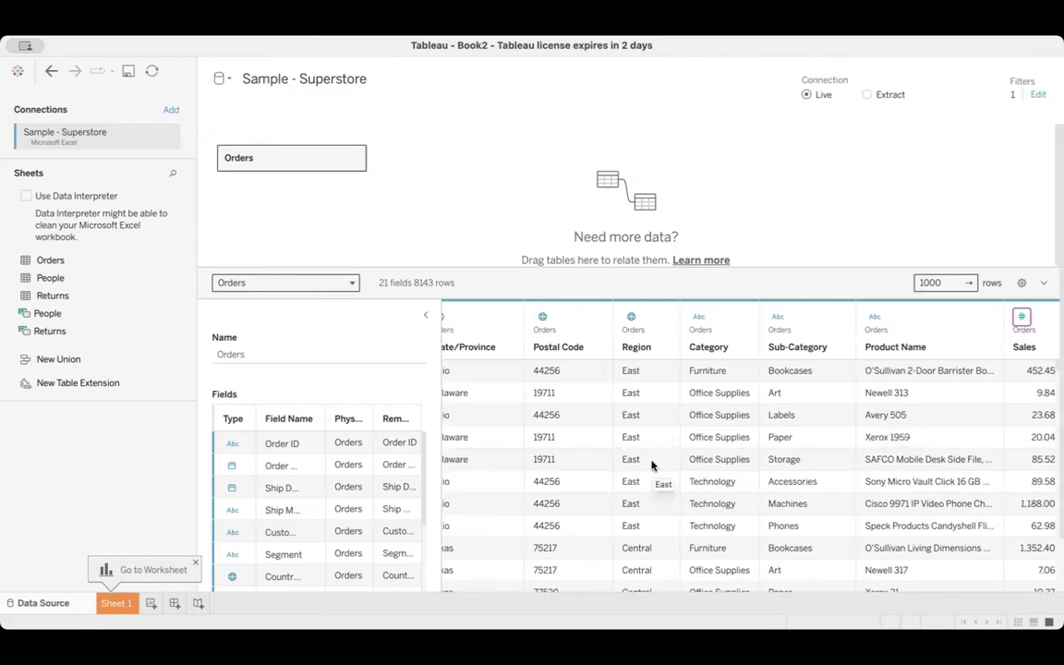
{"action": "left_click", "coordinate": [232, 446]}
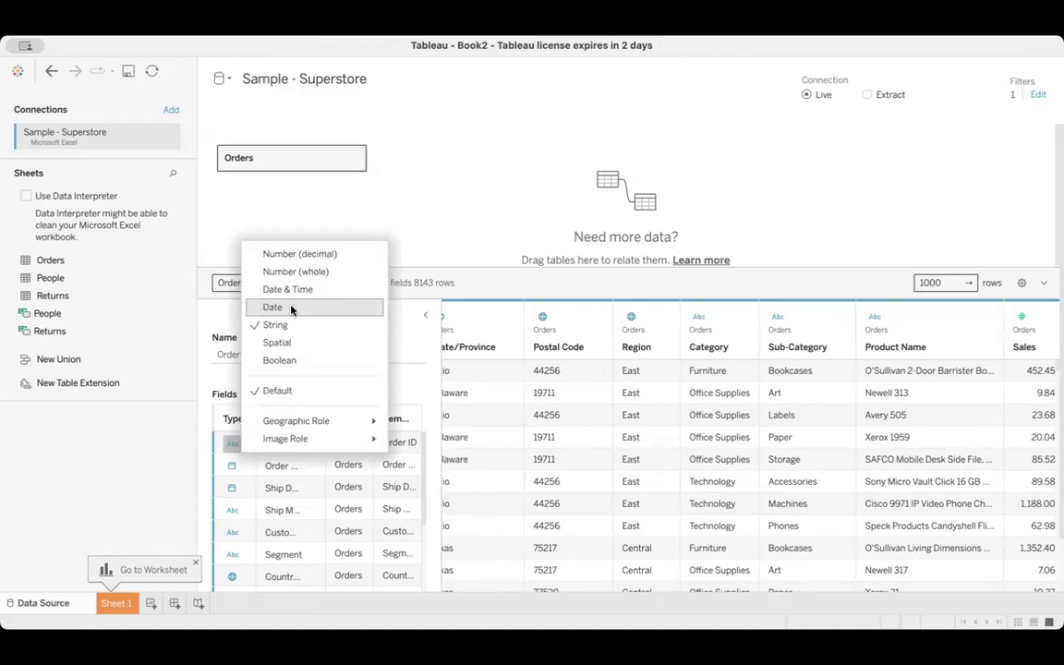
{"action": "left_click", "coordinate": [220, 314]}
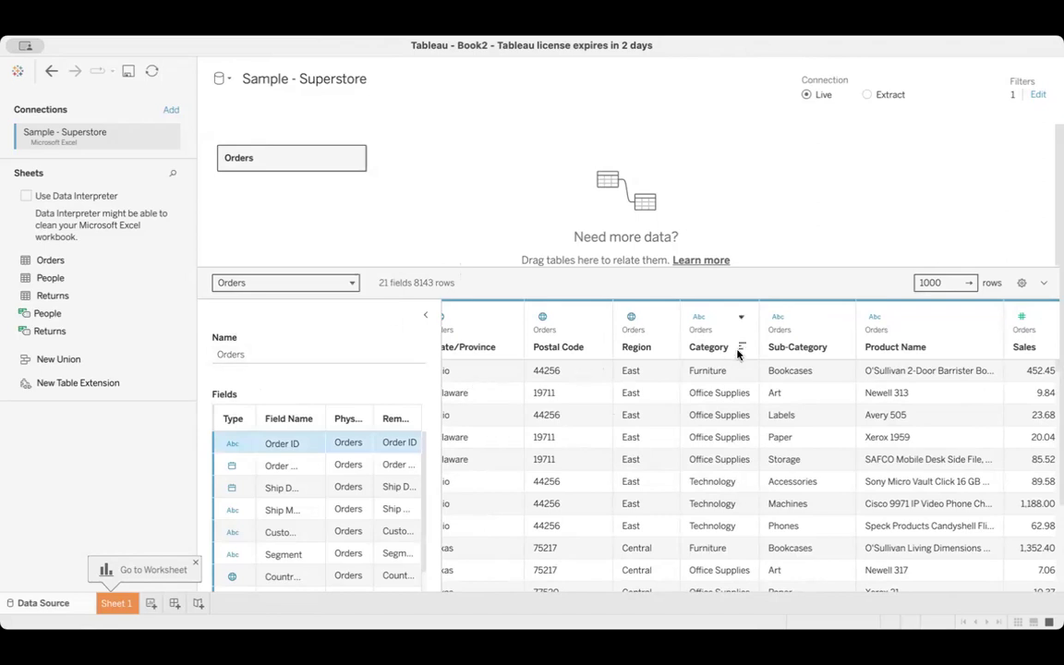
{"action": "scroll", "coordinate": [719, 404], "scroll_direction": "right", "scroll_amount": 10}
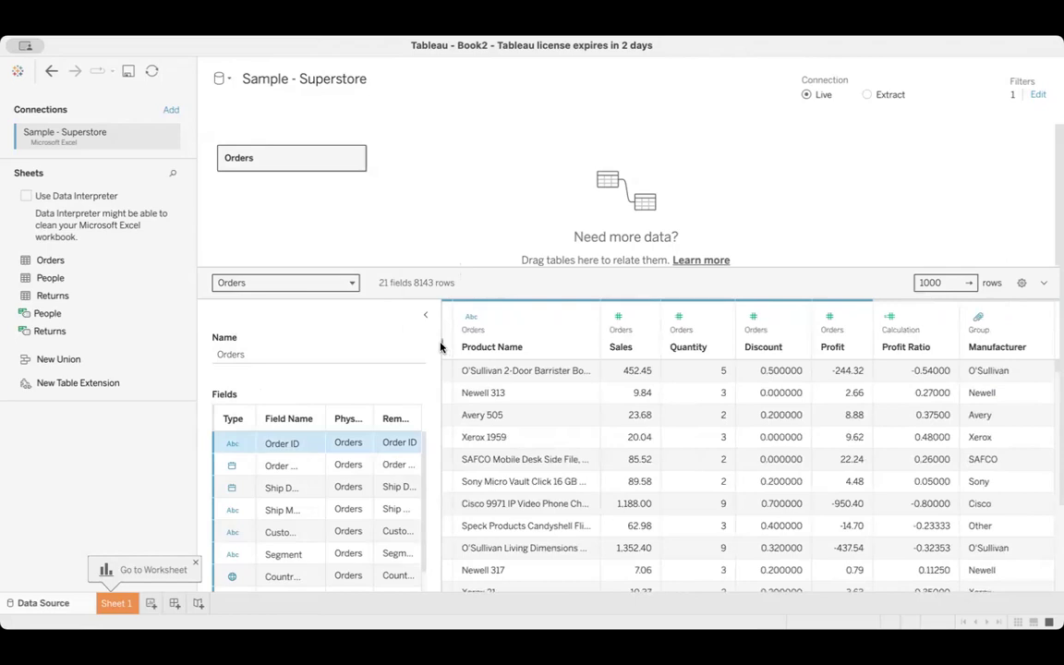
{"action": "left_click_drag", "start_coordinate": [441, 351], "coordinate": [609, 381]}
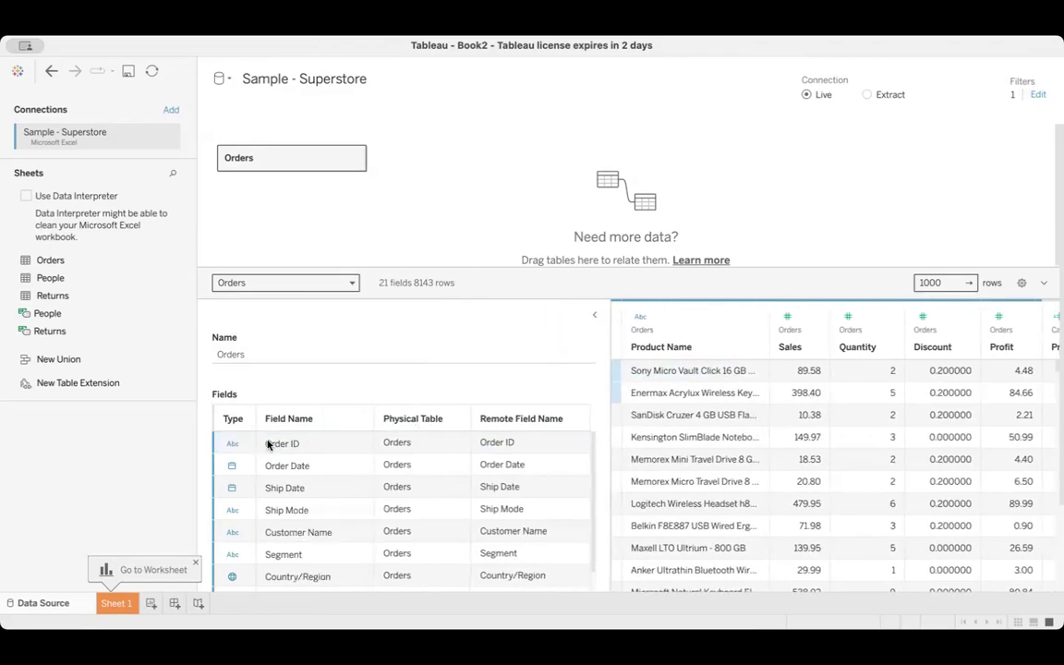
Examine the alias editor and the other field options for Order ID, leaving the aliases as they are
{"action": "left_click", "coordinate": [361, 445]}
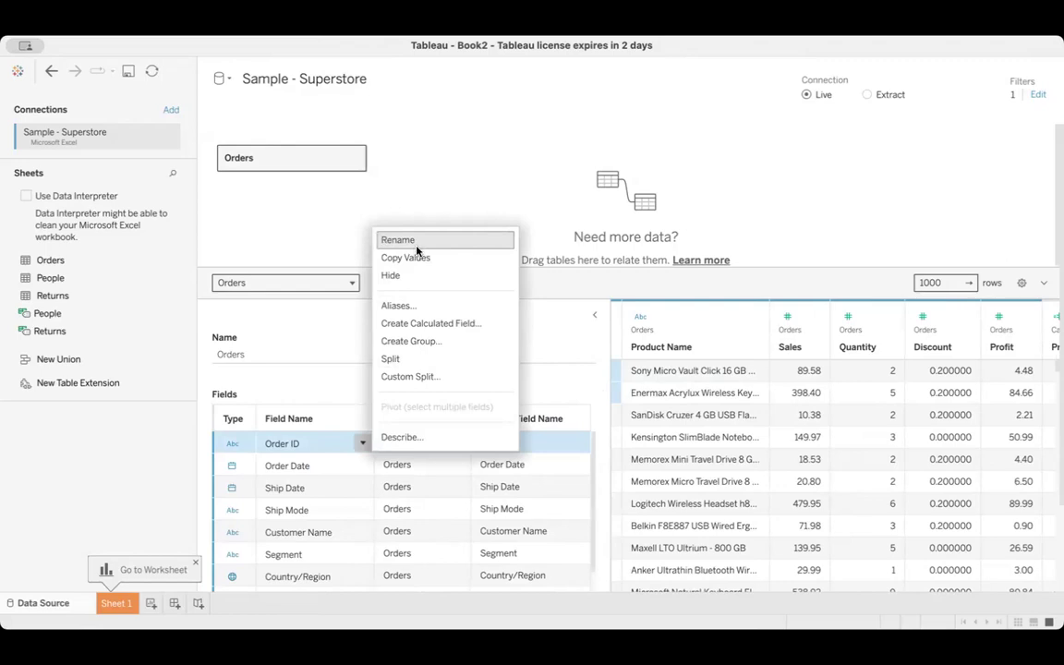
{"action": "left_click", "coordinate": [404, 306]}
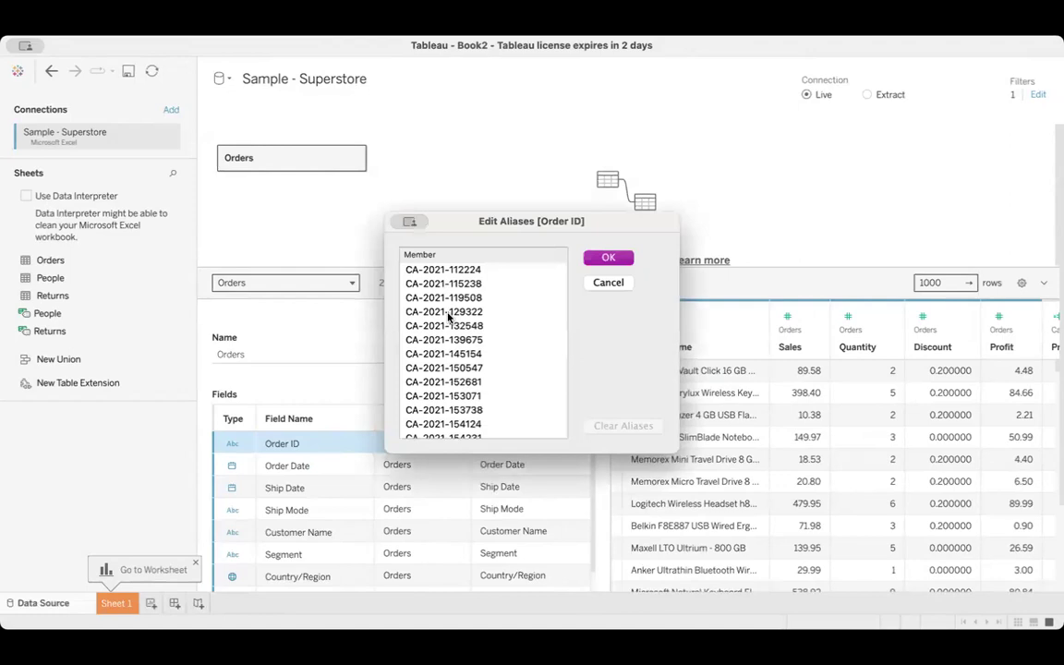
{"action": "double_click", "coordinate": [448, 312]}
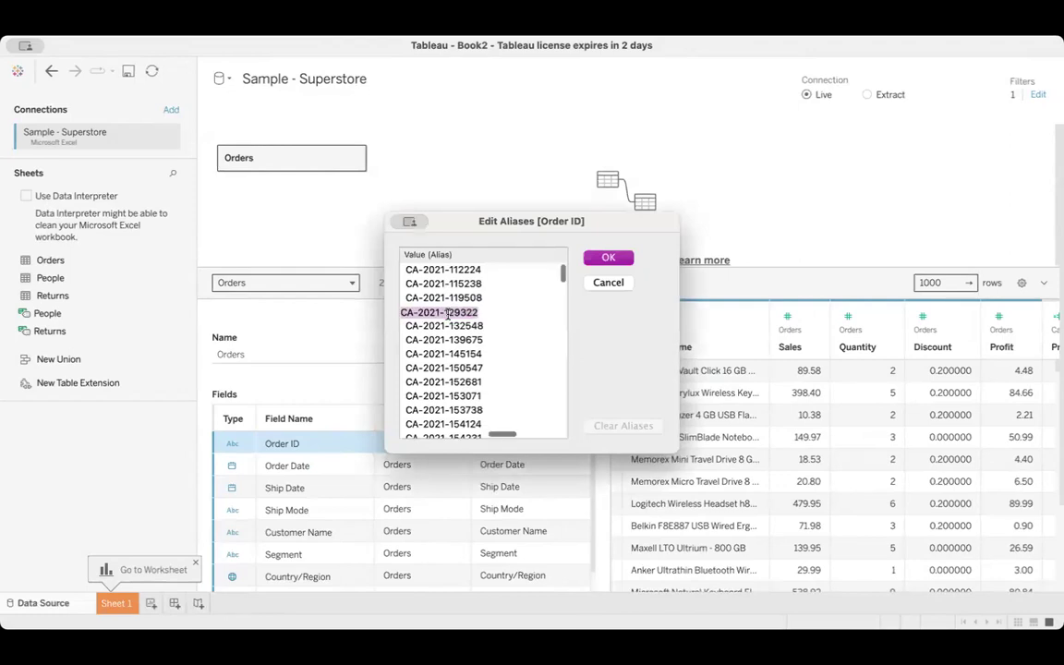
{"action": "left_click", "coordinate": [609, 259]}
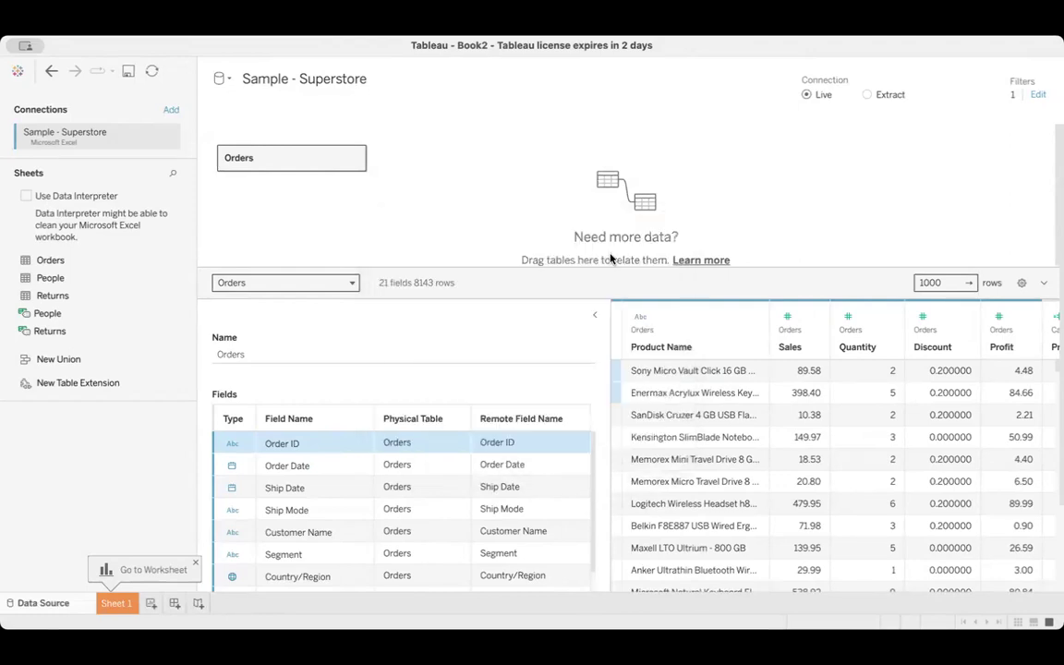
{"action": "left_click", "coordinate": [362, 444]}
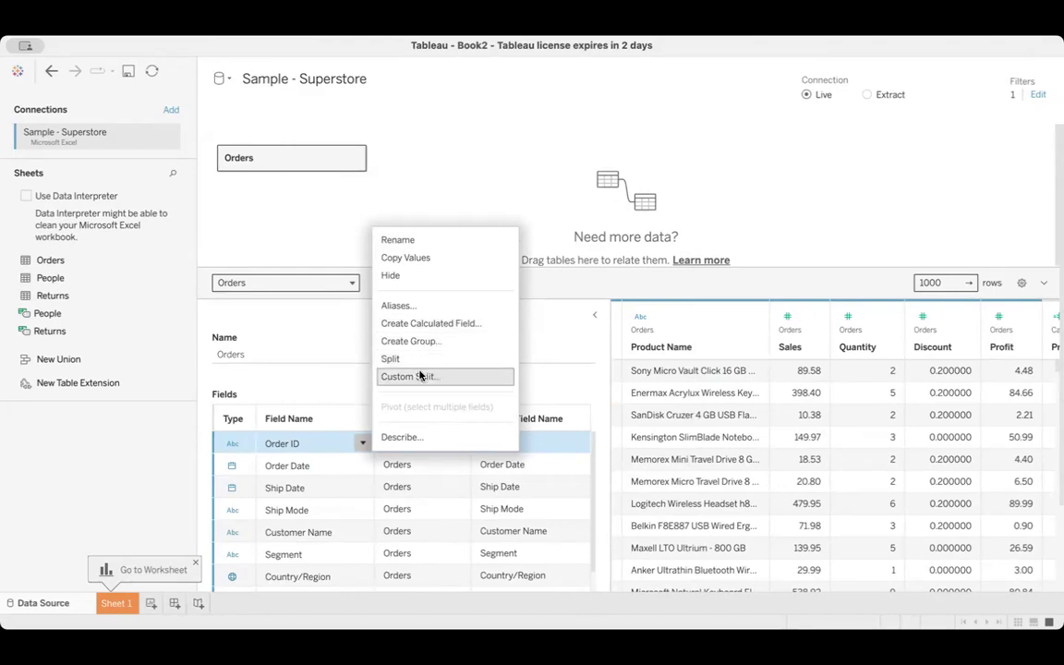
{"action": "left_click", "coordinate": [561, 218]}
Split the Customer Name field automatically and display the resulting split columns in the data preview
{"action": "scroll", "coordinate": [704, 392], "scroll_direction": "right", "scroll_amount": 5}
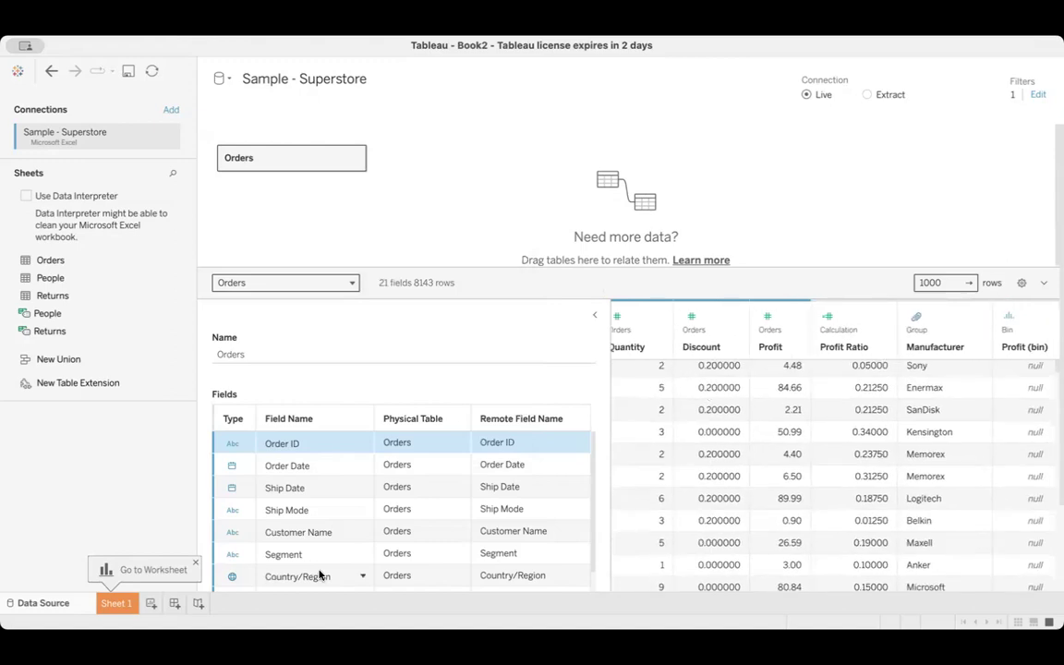
{"action": "left_click", "coordinate": [362, 532]}
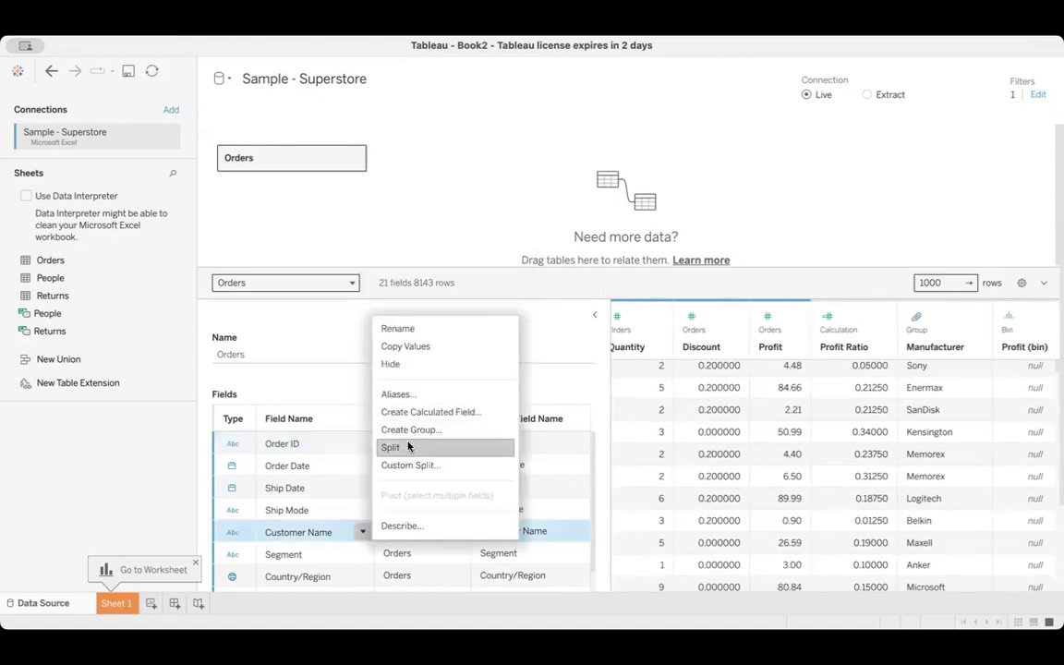
{"action": "left_click", "coordinate": [408, 446]}
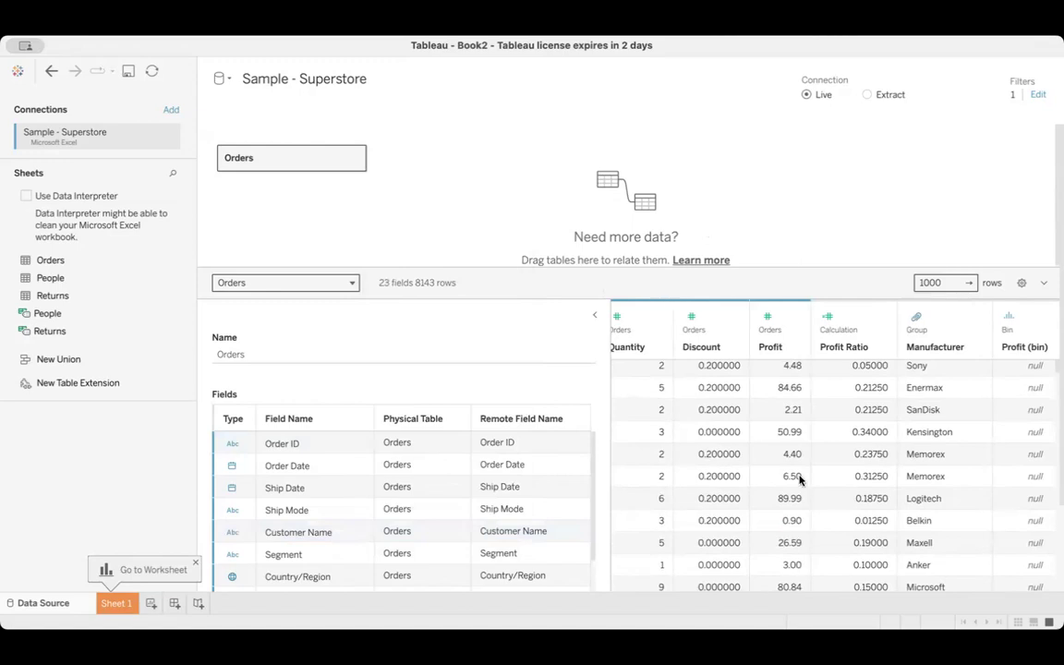
{"action": "scroll", "coordinate": [798, 479], "scroll_direction": "right", "scroll_amount": 5}
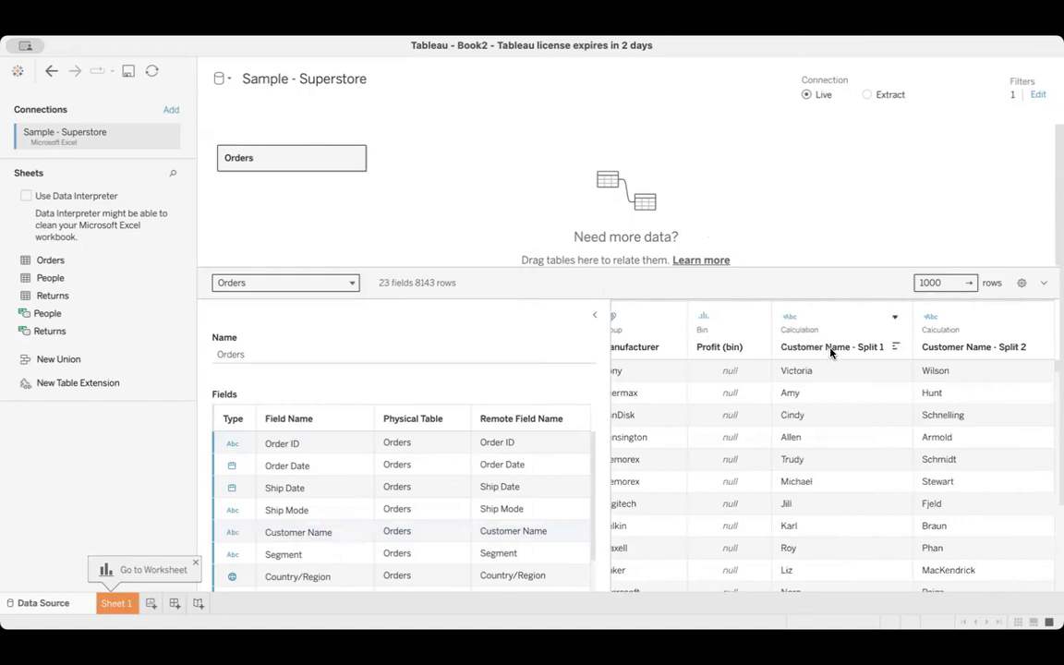
Rename the first column split from Customer Name to First Name
{"action": "left_click", "coordinate": [894, 316]}
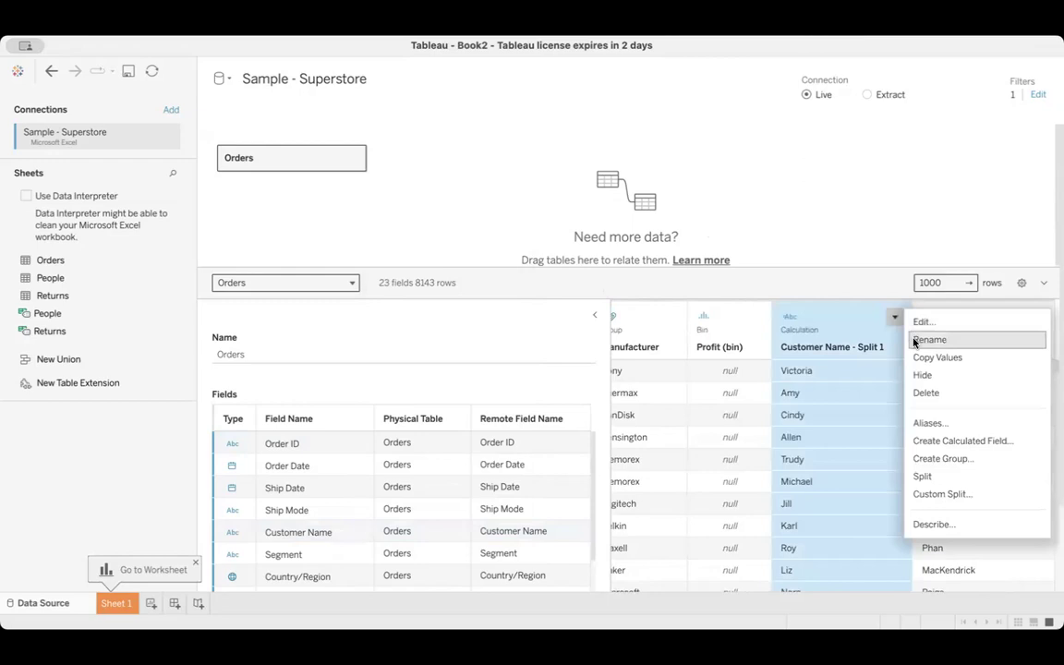
{"action": "left_click", "coordinate": [928, 340]}
{"action": "type", "text": "Fi"}
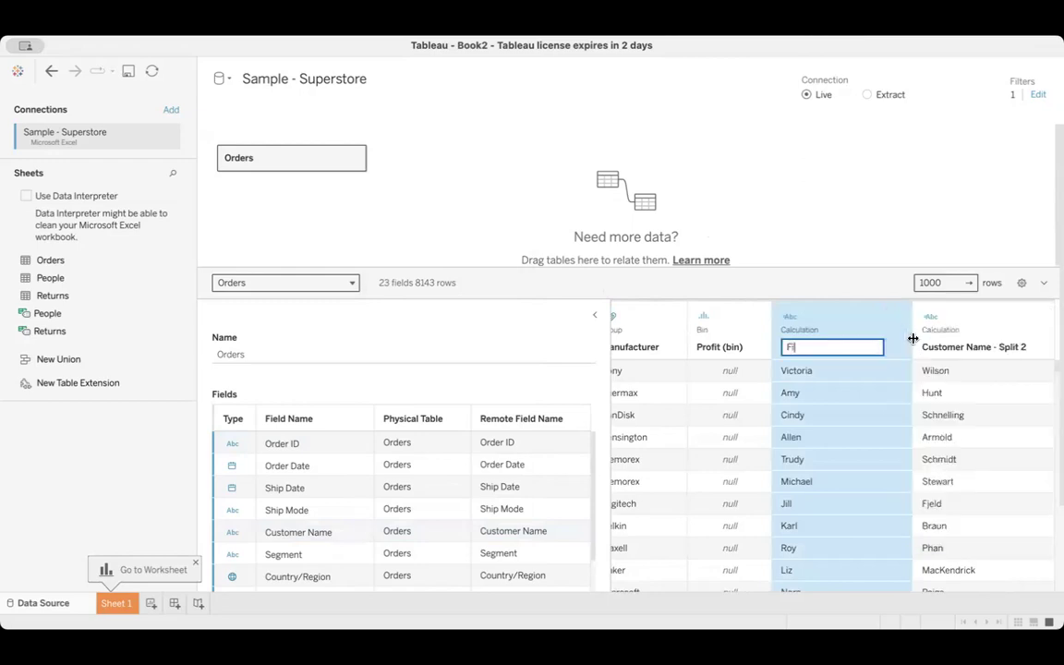
{"action": "type", "text": "rst Name"}
{"action": "key", "text": "Return"}
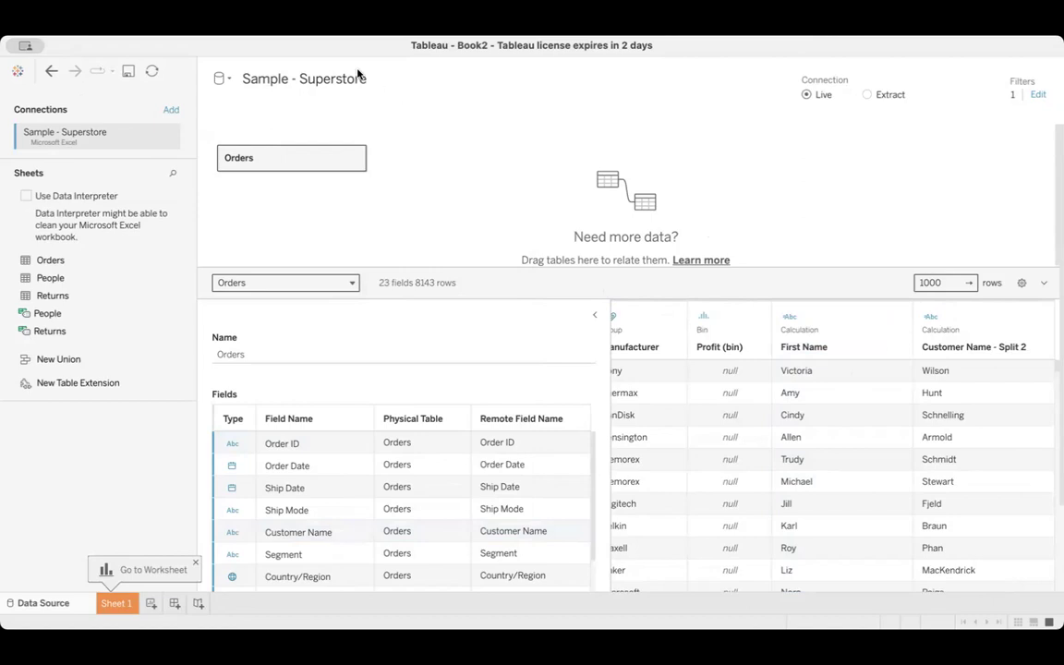
Undo the column rename and the Customer Name split
{"action": "left_click", "coordinate": [49, 73]}
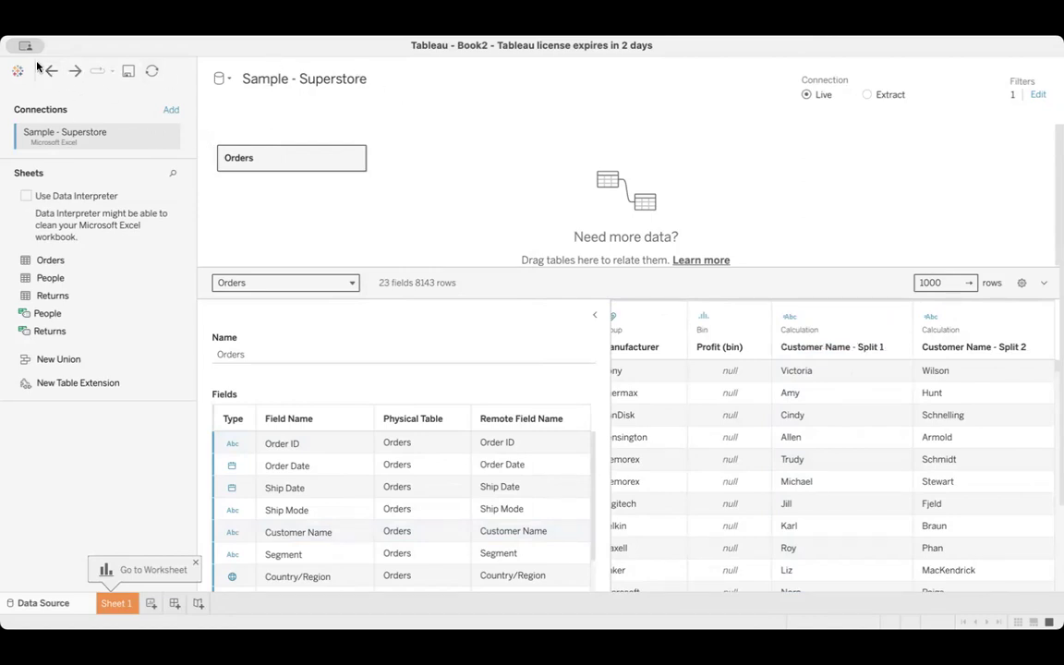
{"action": "left_click", "coordinate": [51, 74]}
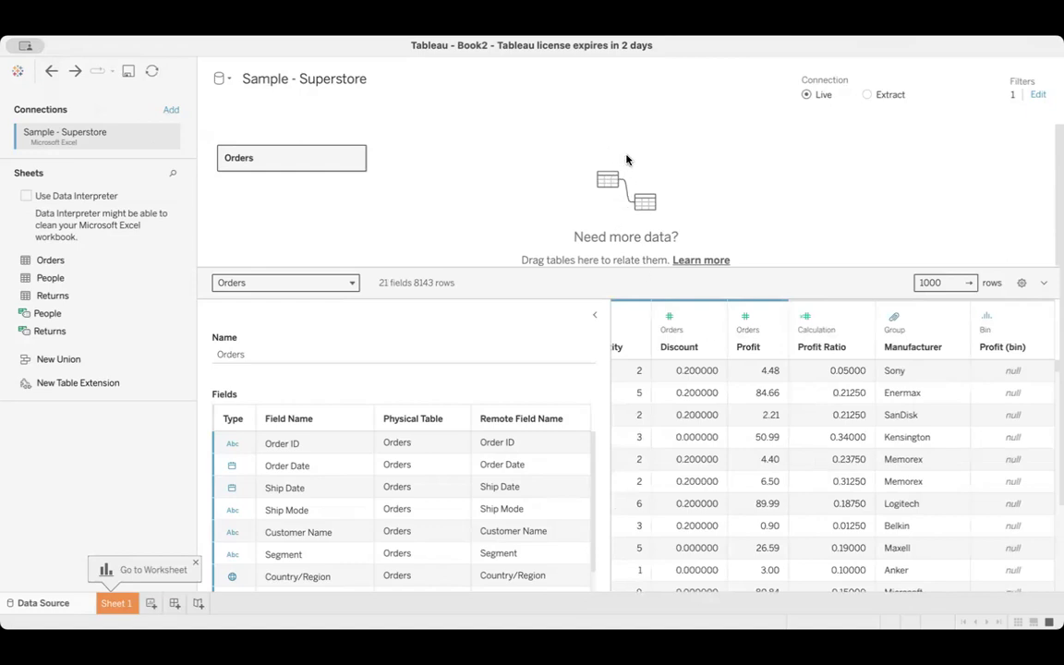
Open the Sheet 1 worksheet and look over its analytics options, ending on the list of data fields
{"action": "left_click", "coordinate": [114, 604]}
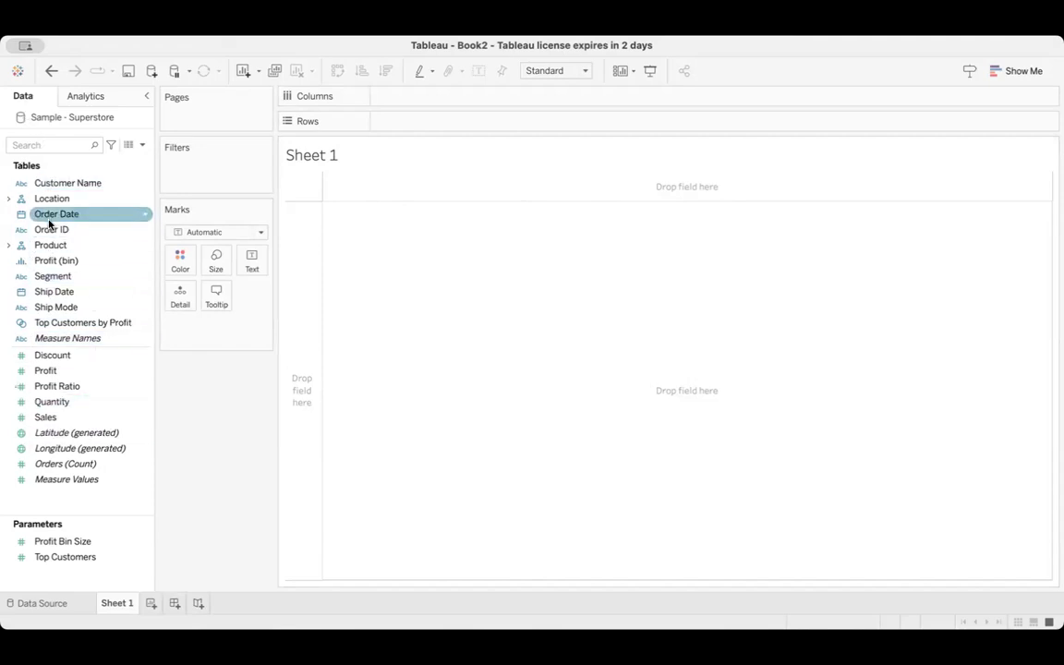
{"action": "left_click", "coordinate": [84, 103]}
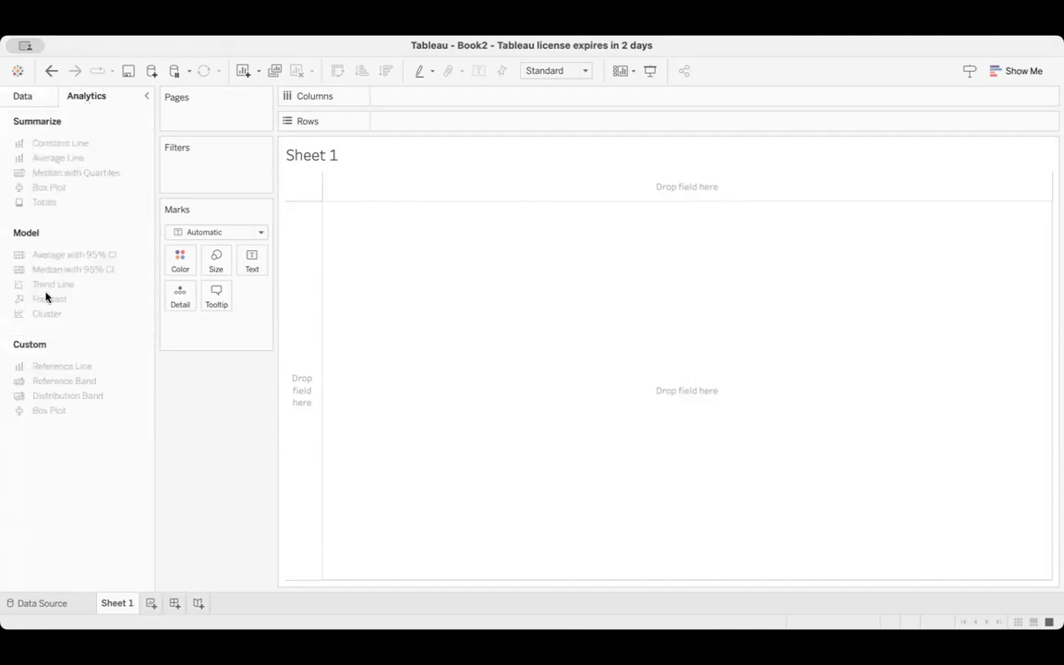
{"action": "mouse_move", "coordinate": [45, 296]}
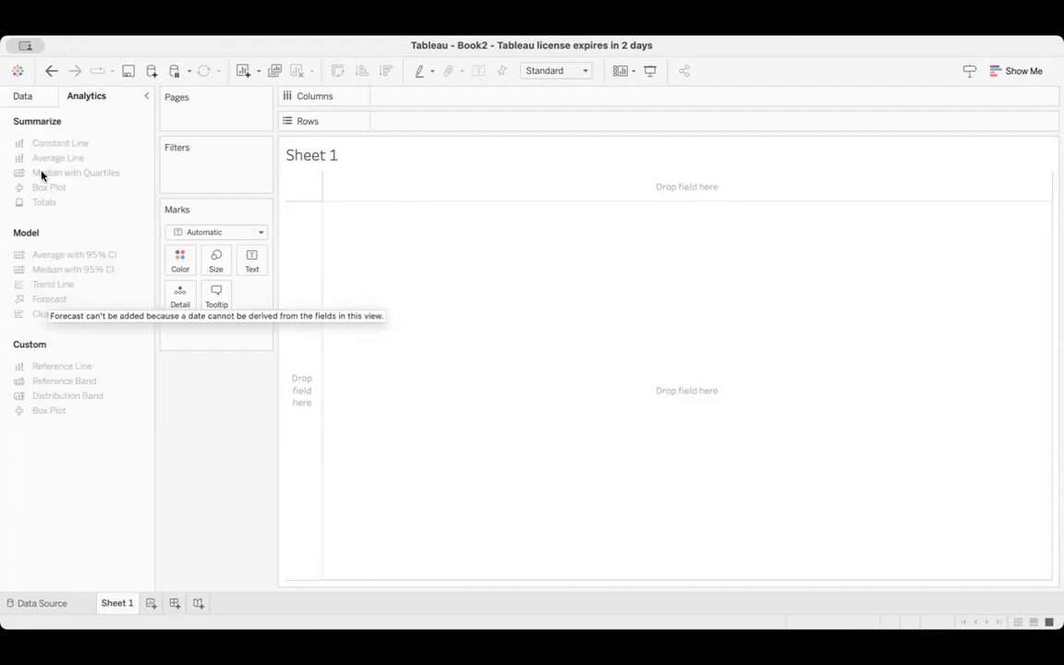
{"action": "left_click", "coordinate": [29, 101]}
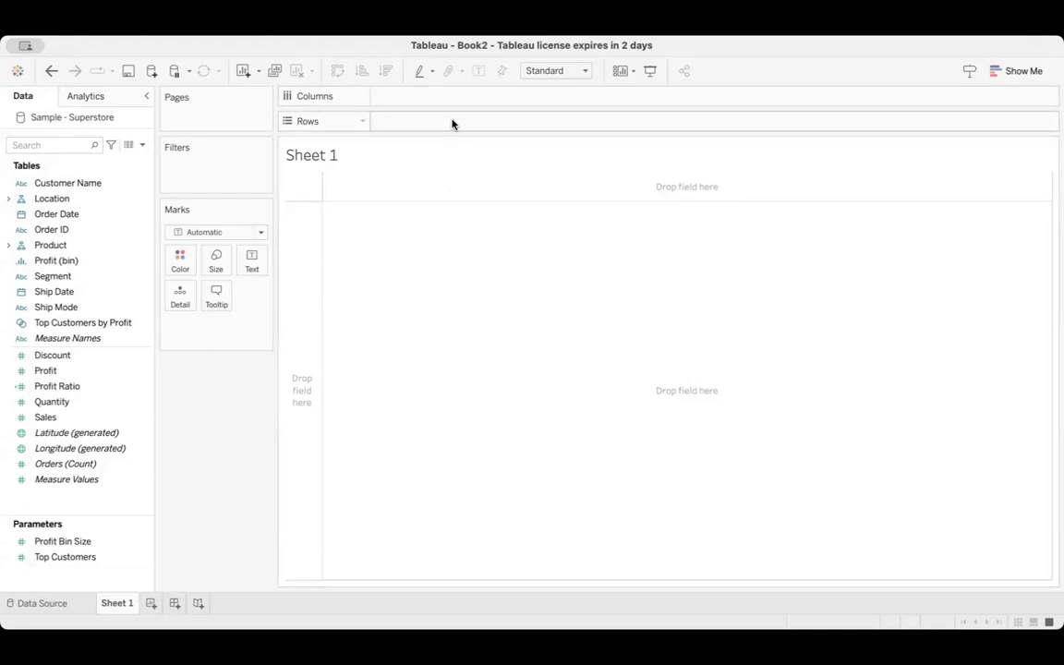
Expand the Product hierarchy and build a table with Category on rows and Ship Mode on columns
{"action": "left_click", "coordinate": [18, 246]}
{"action": "left_click", "coordinate": [10, 246]}
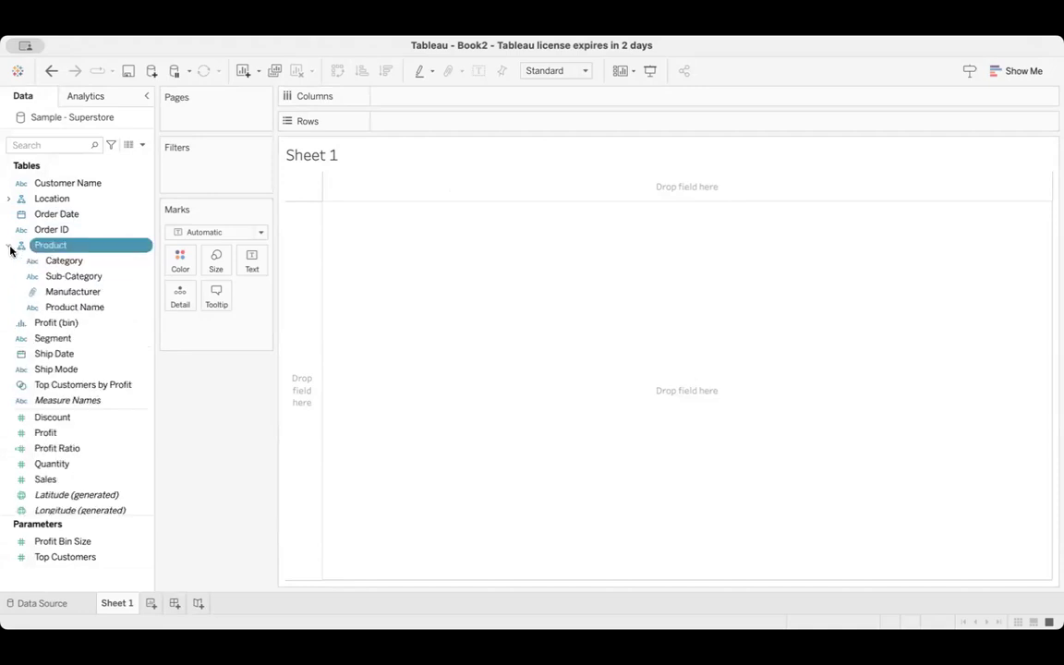
{"action": "left_click_drag", "start_coordinate": [63, 262], "coordinate": [408, 121]}
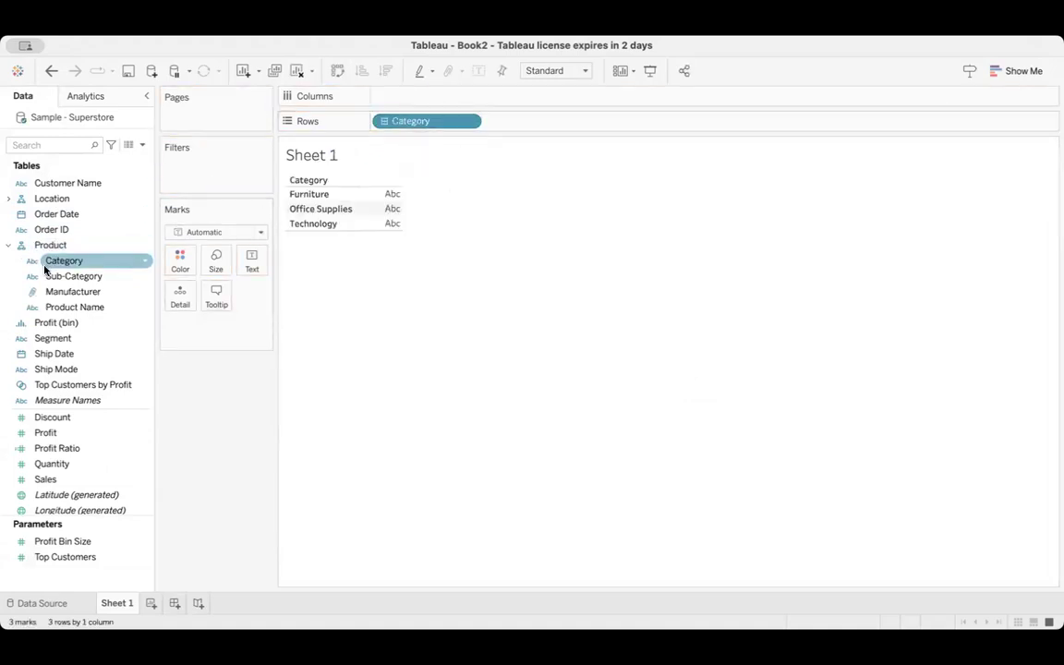
{"action": "left_click_drag", "start_coordinate": [53, 374], "coordinate": [433, 102]}
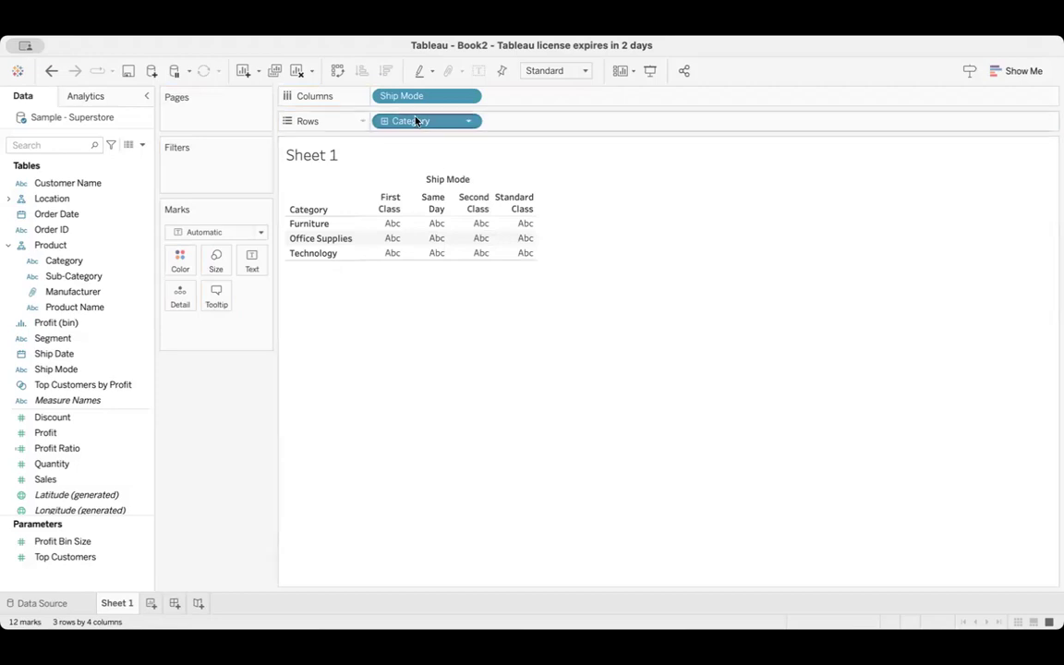
Remove Category from the rows and Ship Mode from the columns to empty the sheet
{"action": "mouse_move", "coordinate": [425, 121]}
{"action": "left_mouse_down"}
{"action": "mouse_move", "coordinate": [420, 148]}
{"action": "mouse_move", "coordinate": [342, 199]}
{"action": "left_mouse_up"}
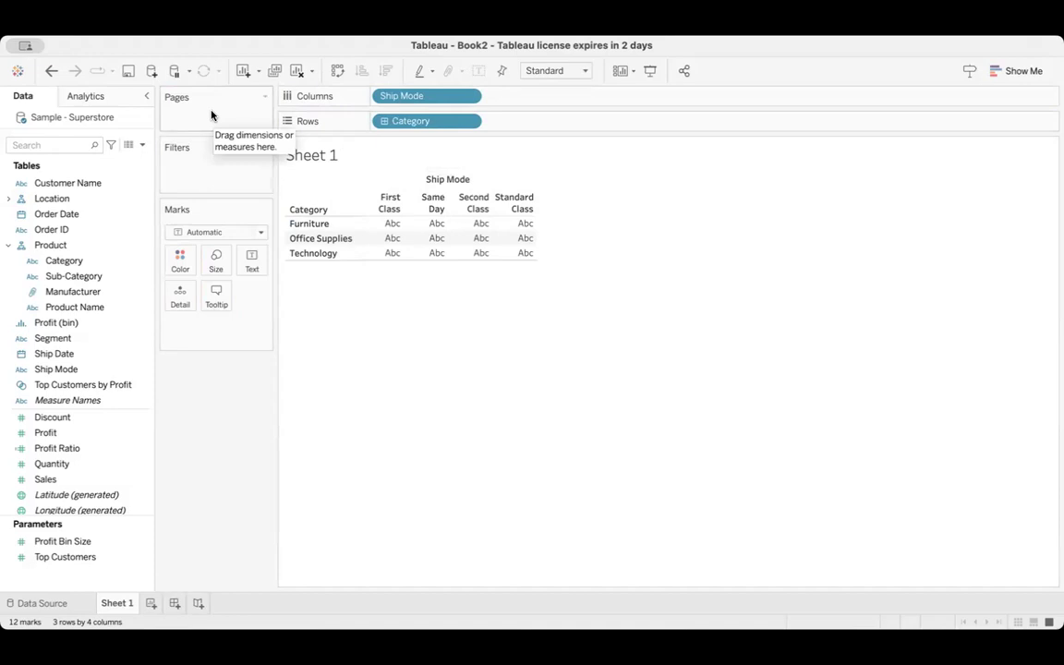
{"action": "left_click_drag", "start_coordinate": [411, 124], "coordinate": [7, 267]}
{"action": "left_click_drag", "start_coordinate": [413, 95], "coordinate": [44, 293]}
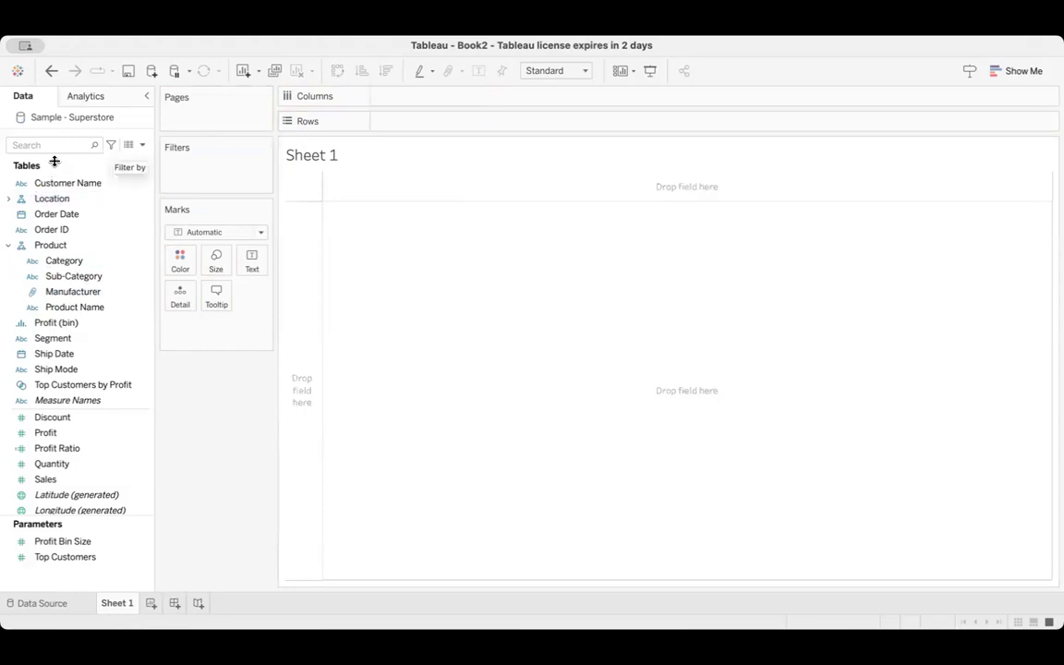
Add Order Date to Pages so the sheet is paged by order year
{"action": "left_click", "coordinate": [56, 216]}
{"action": "left_click_drag", "start_coordinate": [56, 217], "coordinate": [190, 114]}
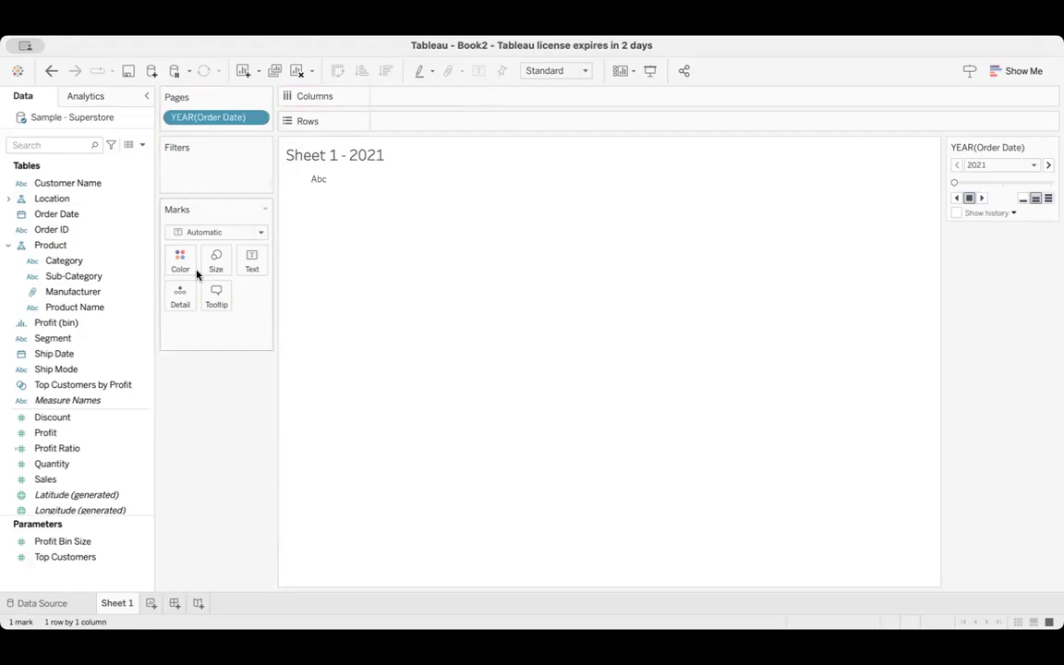
{"action": "left_click", "coordinate": [259, 122]}
{"action": "left_click", "coordinate": [435, 270]}
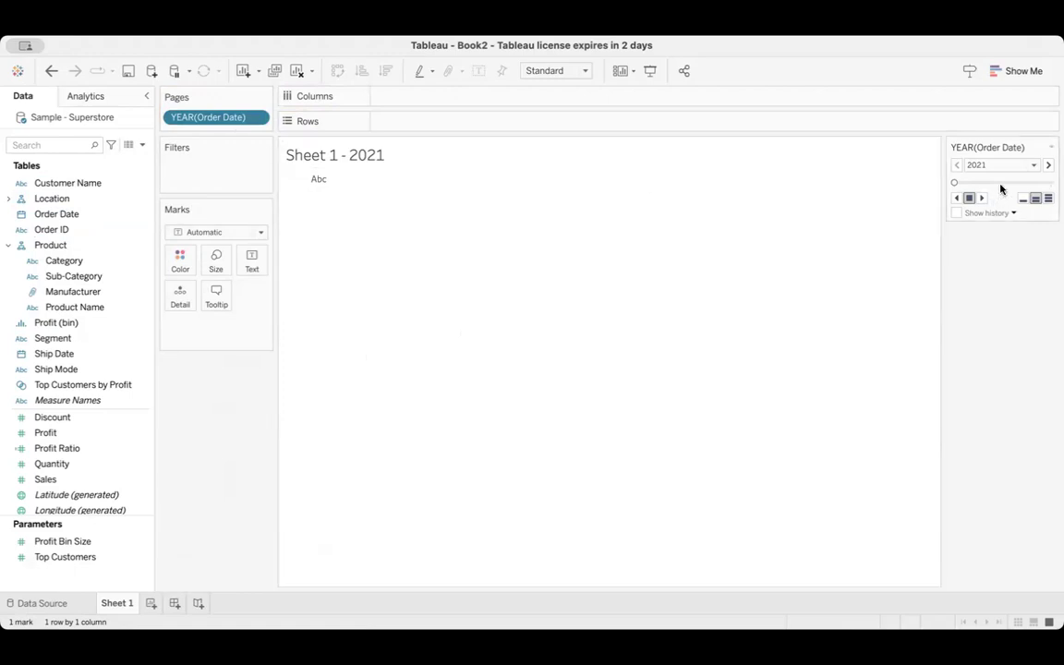
Step through the order-year pages up to 2023 and back to 2021, then remove Order Date from Pages
{"action": "left_click", "coordinate": [1048, 165]}
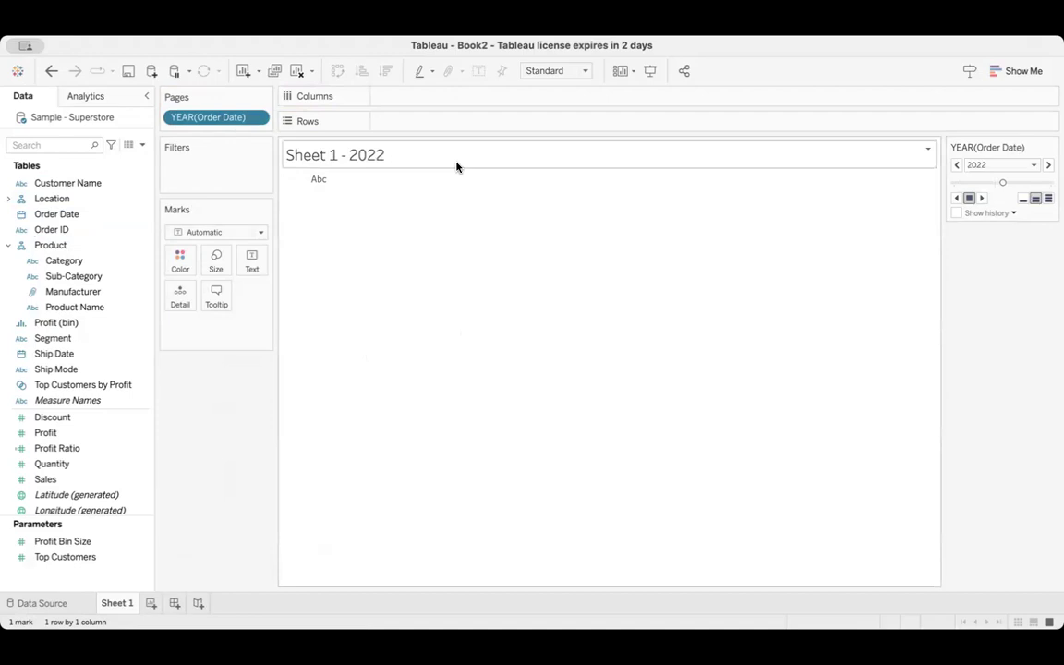
{"action": "left_click", "coordinate": [1048, 165]}
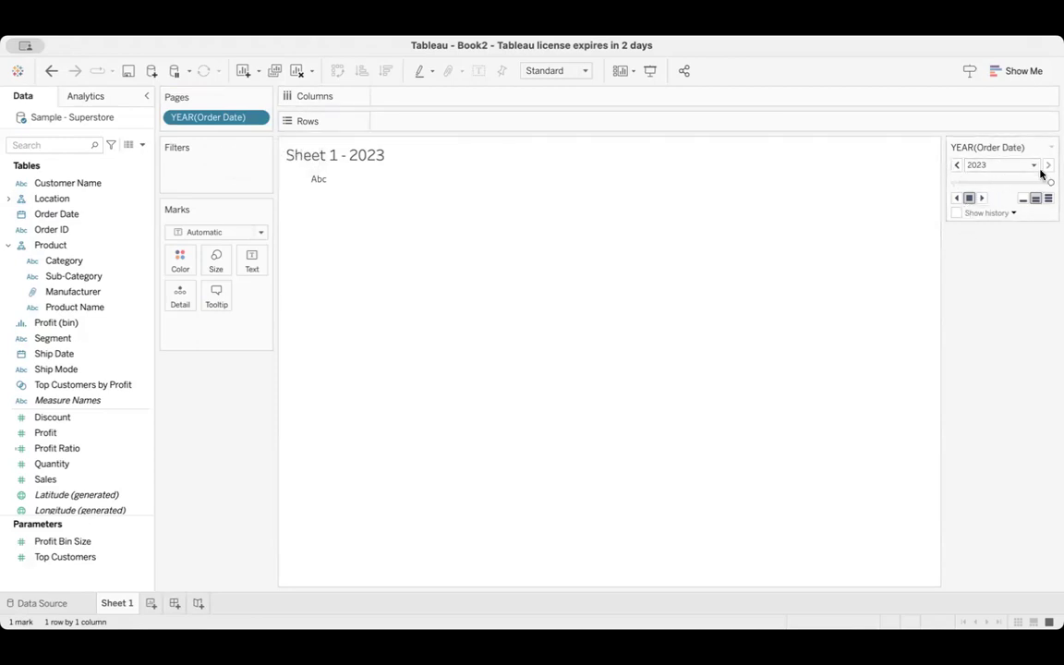
{"action": "left_click", "coordinate": [952, 168]}
{"action": "left_click", "coordinate": [952, 168]}
{"action": "left_click_drag", "start_coordinate": [224, 117], "coordinate": [33, 215]}
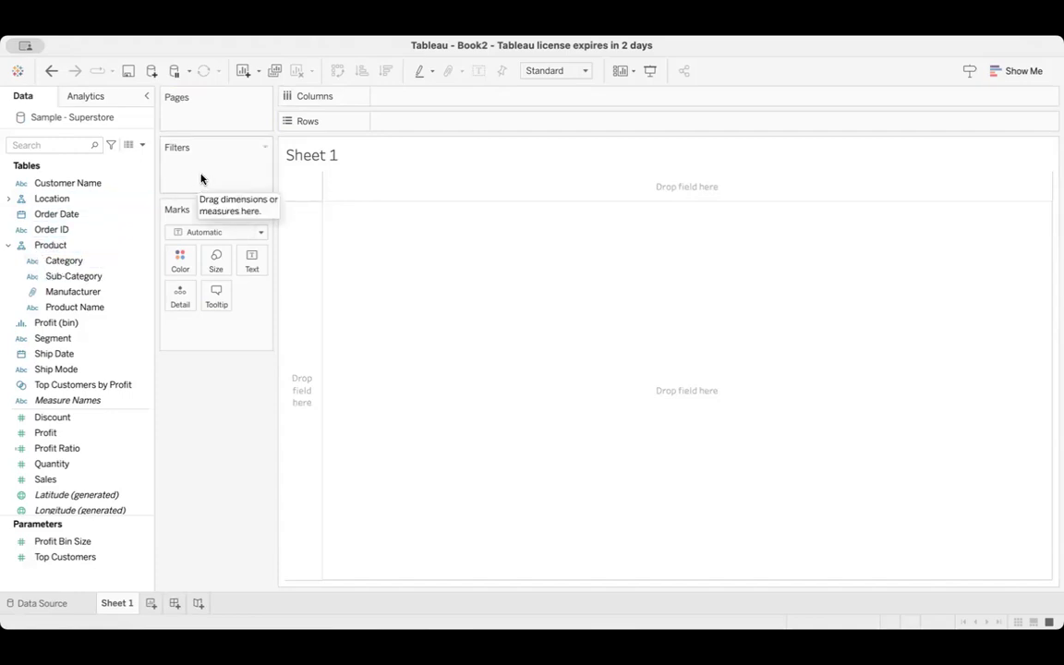
Filter the sheet by Category so that only Furniture is included
{"action": "left_click", "coordinate": [74, 266]}
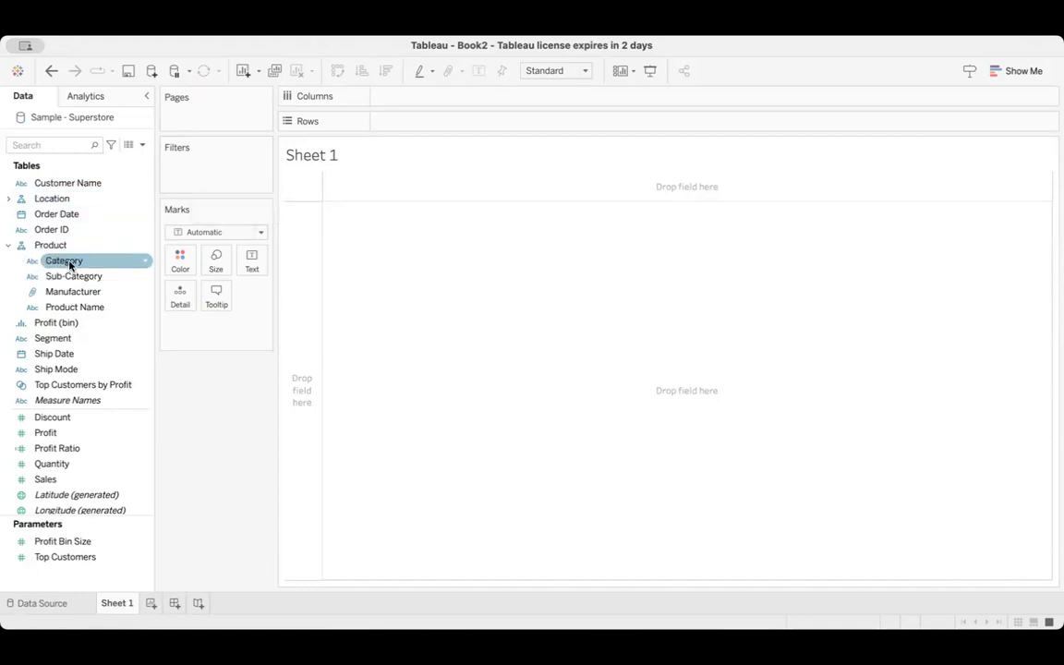
{"action": "left_click_drag", "start_coordinate": [69, 265], "coordinate": [200, 176]}
{"action": "left_click", "coordinate": [401, 213]}
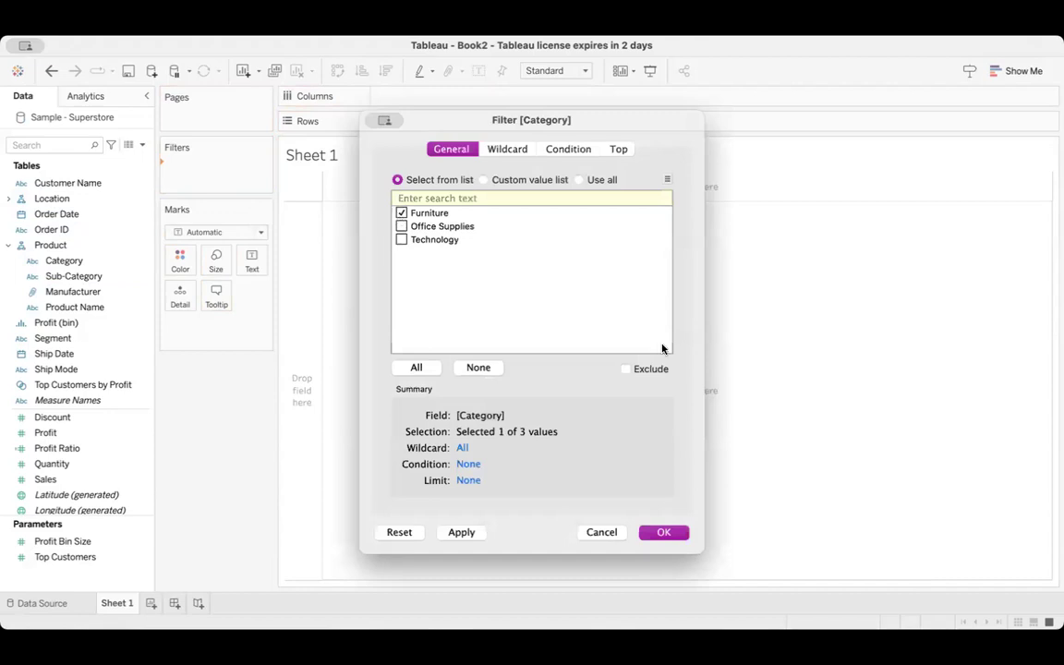
{"action": "left_click", "coordinate": [663, 533]}
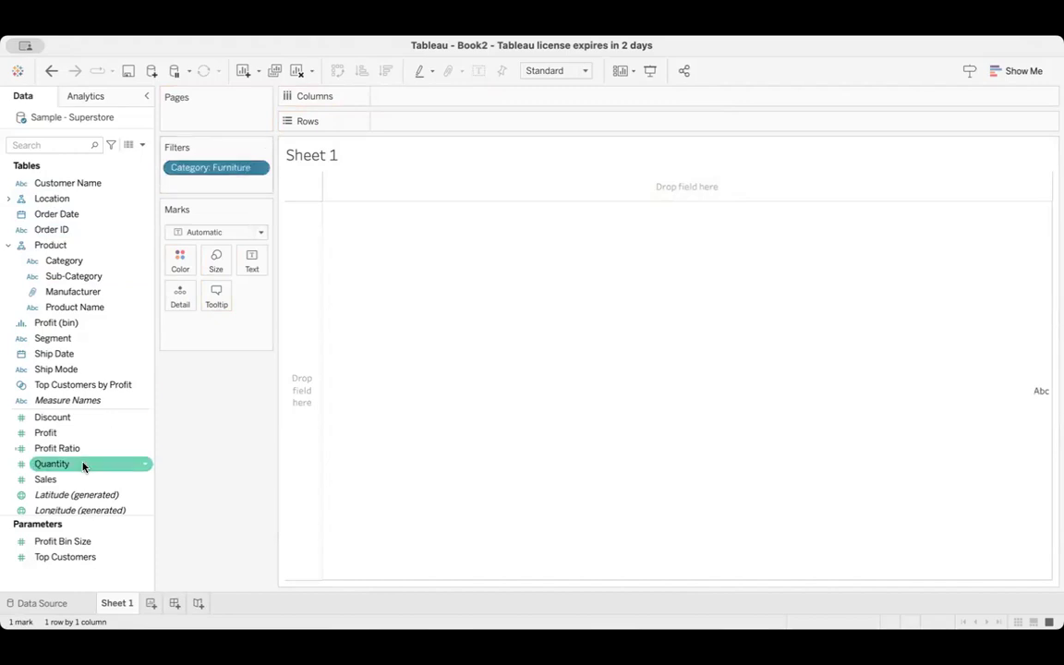
Add Sales to the rows as a bar and show its mark labels
{"action": "double_click", "coordinate": [69, 481]}
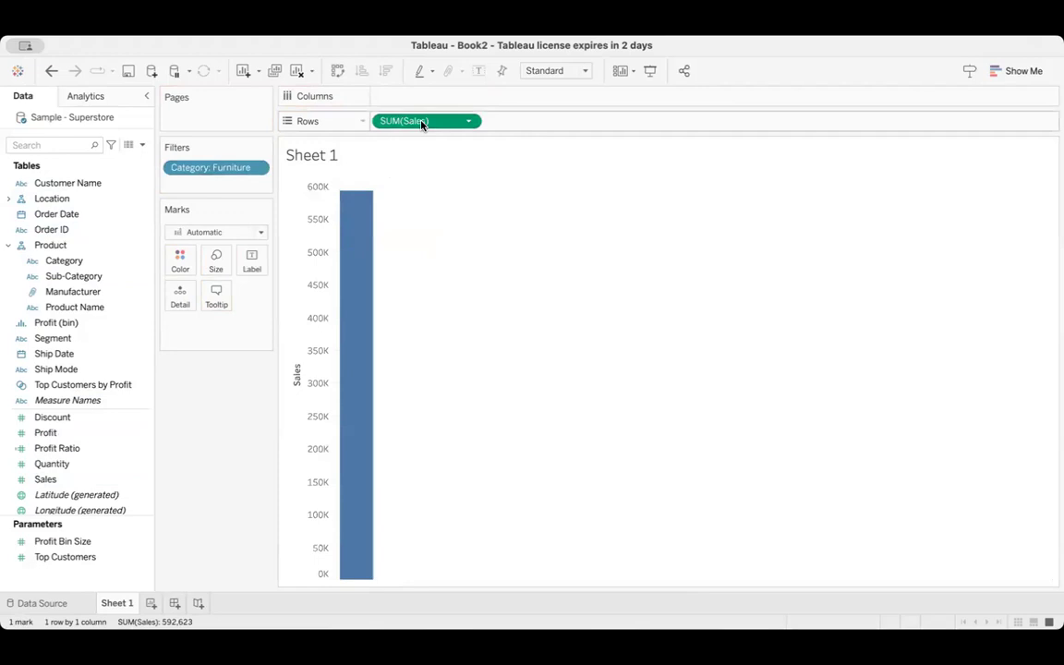
{"action": "left_click", "coordinate": [252, 261]}
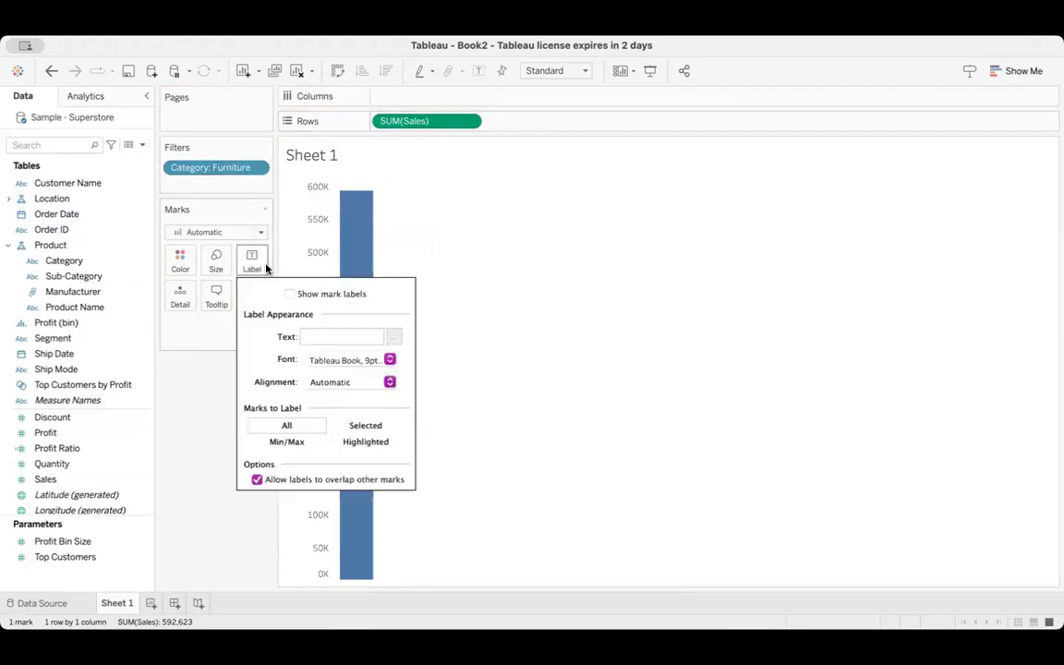
{"action": "left_click", "coordinate": [290, 295]}
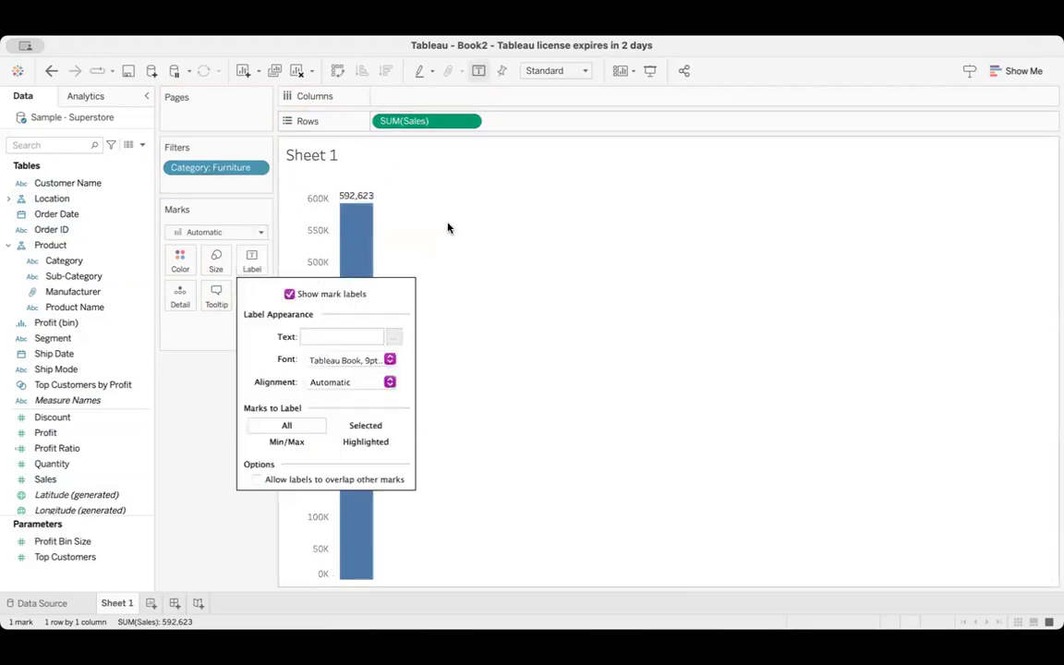
Edit the Category filter to also include Office Supplies and Technology
{"action": "left_click", "coordinate": [257, 169]}
{"action": "left_click", "coordinate": [221, 188]}
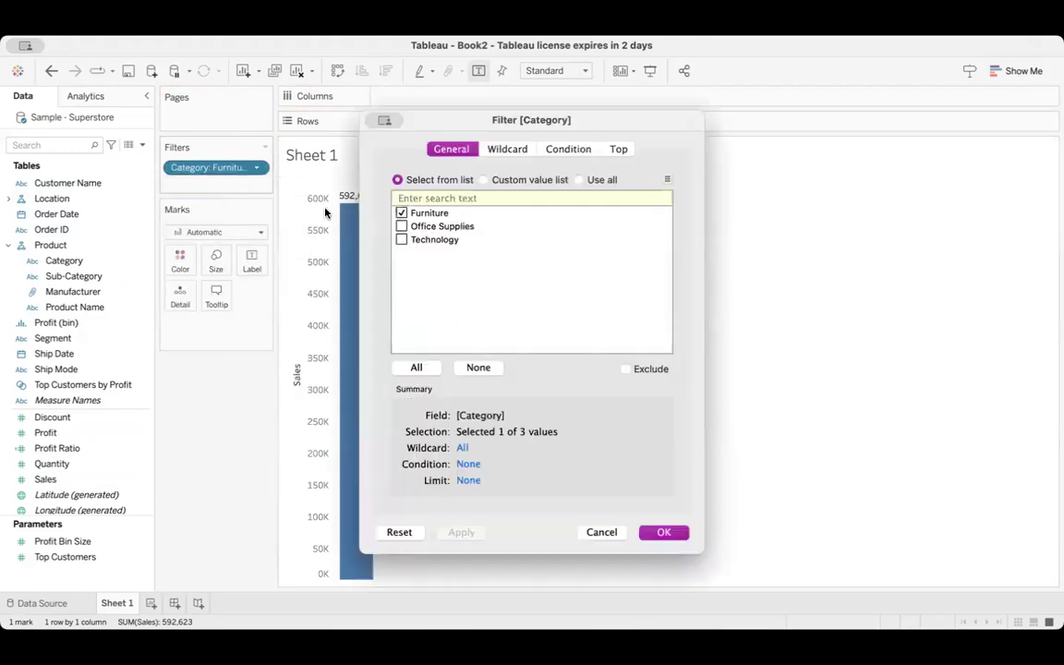
{"action": "left_click", "coordinate": [402, 226]}
{"action": "left_click", "coordinate": [402, 240]}
{"action": "left_click", "coordinate": [664, 532]}
Look over the Category filter's options and remove the filter from the sheet
{"action": "mouse_move", "coordinate": [367, 204]}
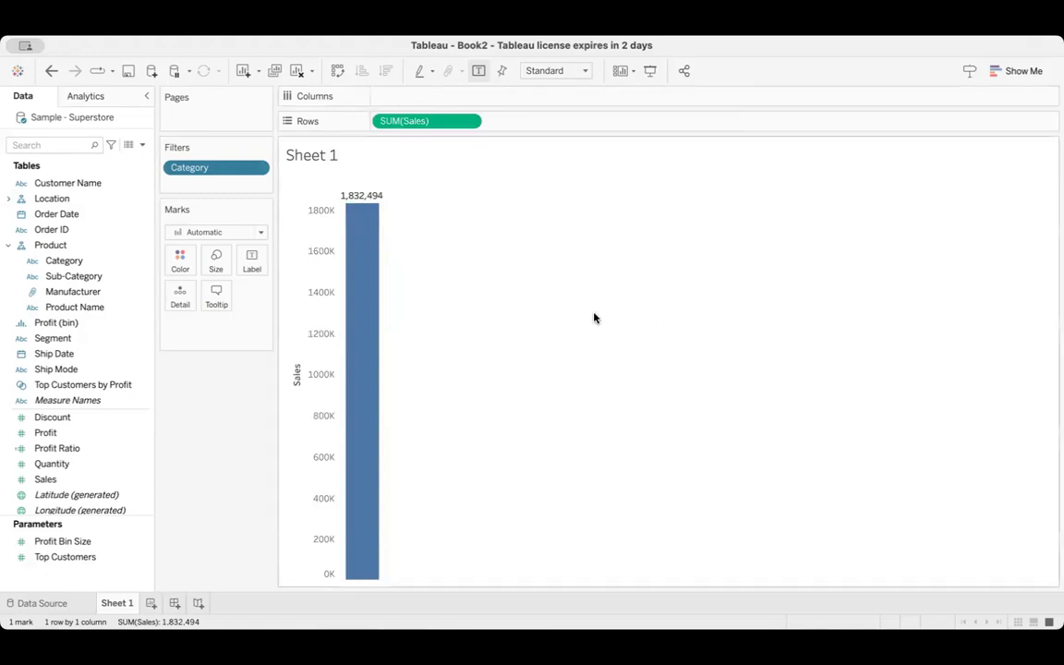
{"action": "left_click", "coordinate": [258, 169]}
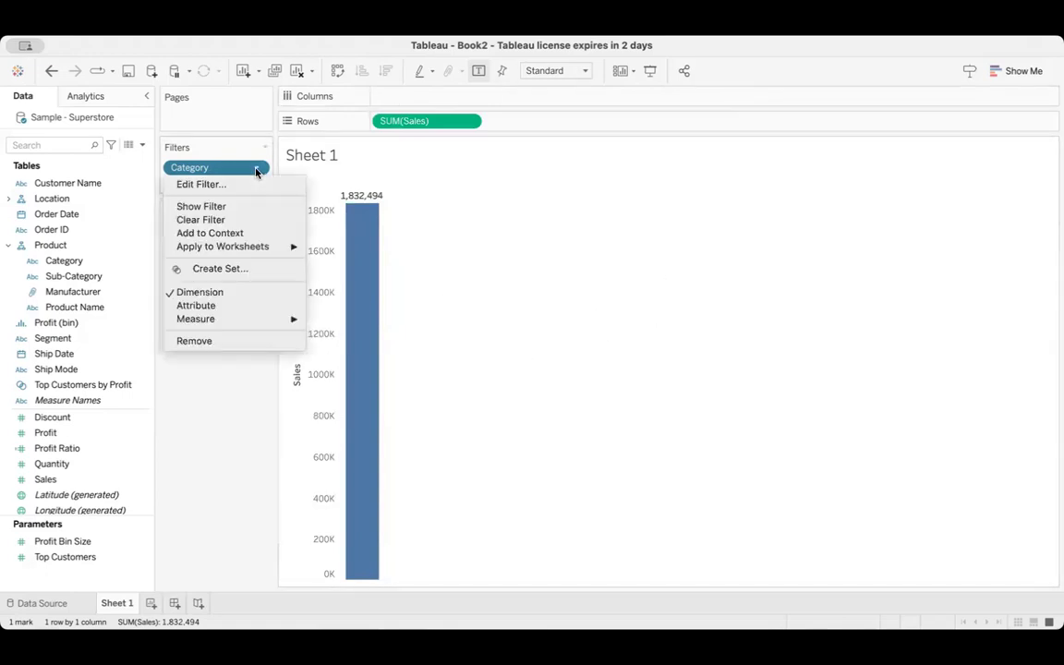
{"action": "left_click", "coordinate": [242, 171]}
{"action": "left_click_drag", "start_coordinate": [241, 171], "coordinate": [119, 206]}
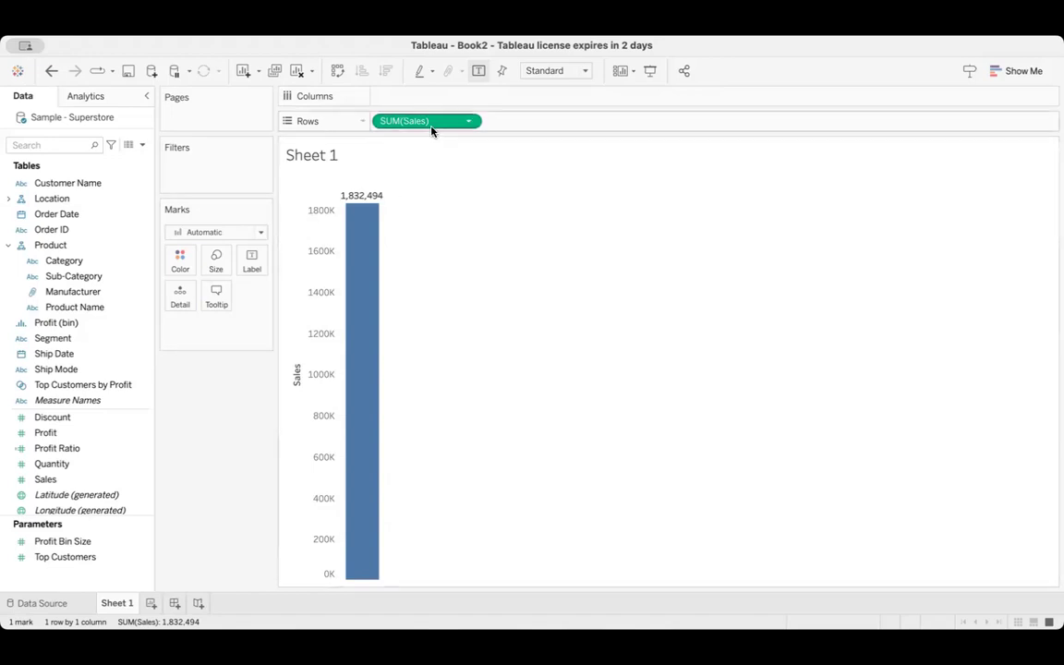
Move Sales from rows to columns and put Category on rows for a horizontal bar chart
{"action": "left_click_drag", "start_coordinate": [425, 120], "coordinate": [422, 104]}
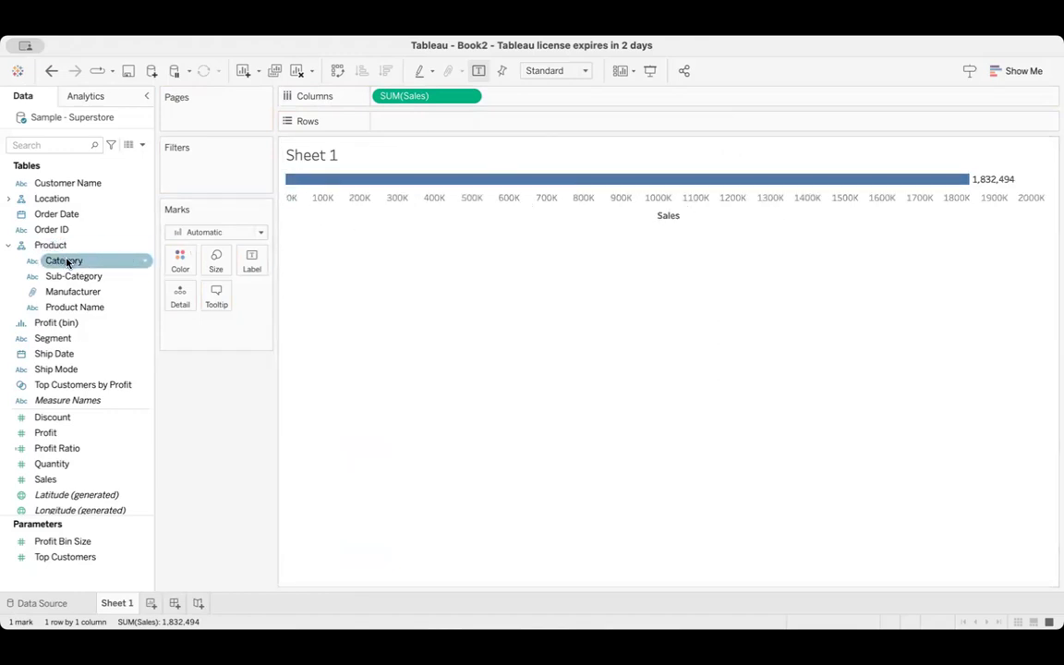
{"action": "left_click_drag", "start_coordinate": [69, 262], "coordinate": [400, 124]}
{"action": "left_click_drag", "start_coordinate": [338, 194], "coordinate": [335, 232]}
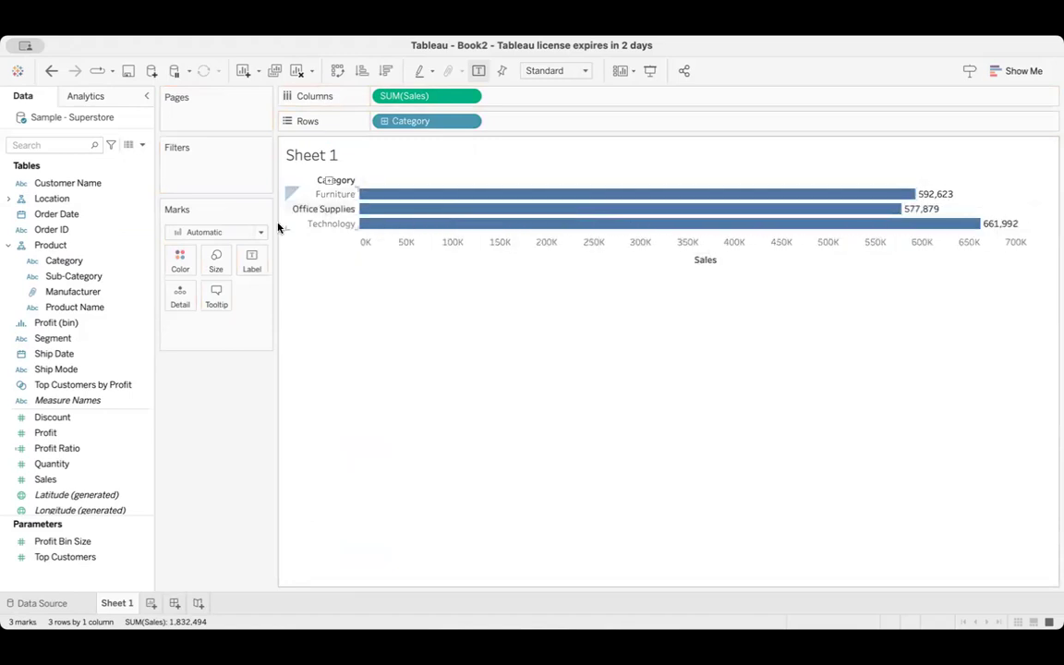
Set the mark type to Bar and color the bars teal
{"action": "left_click", "coordinate": [213, 232]}
{"action": "left_click", "coordinate": [192, 246]}
{"action": "left_click", "coordinate": [177, 264]}
{"action": "left_click", "coordinate": [256, 311]}
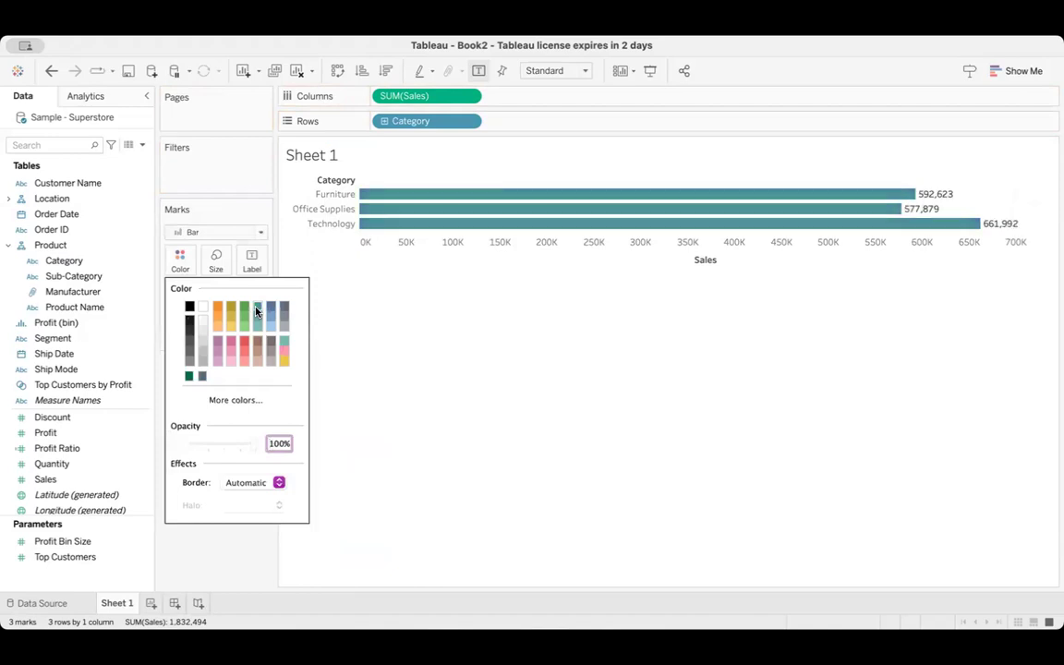
{"action": "left_click", "coordinate": [335, 304]}
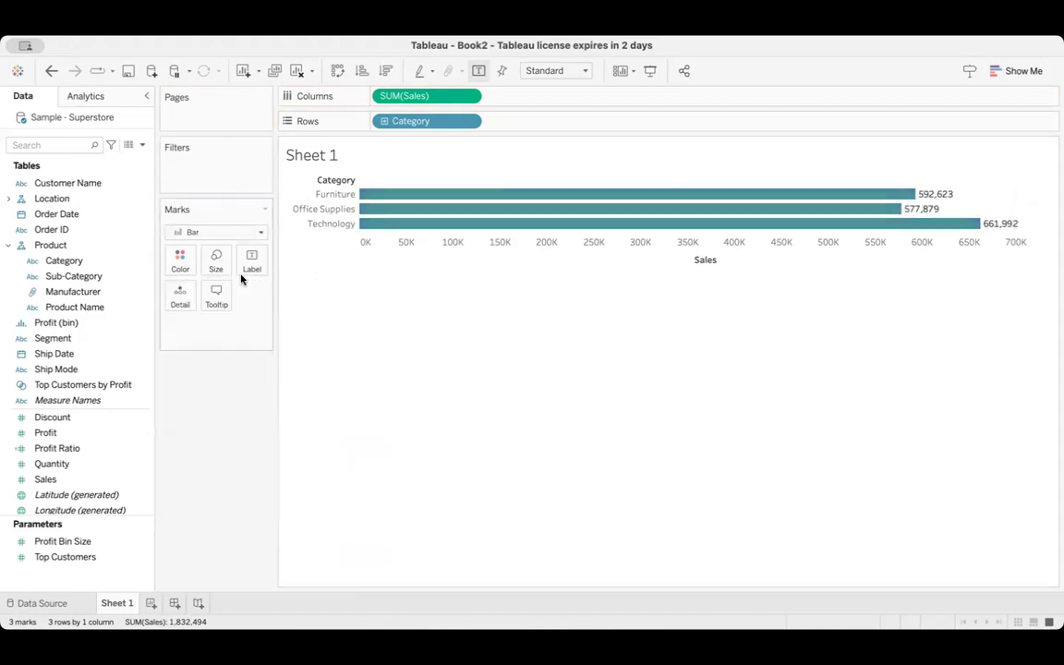
Set the chart's view to Fit Height so the category bars fill the sheet vertically
{"action": "left_click", "coordinate": [216, 261]}
{"action": "left_click", "coordinate": [554, 70]}
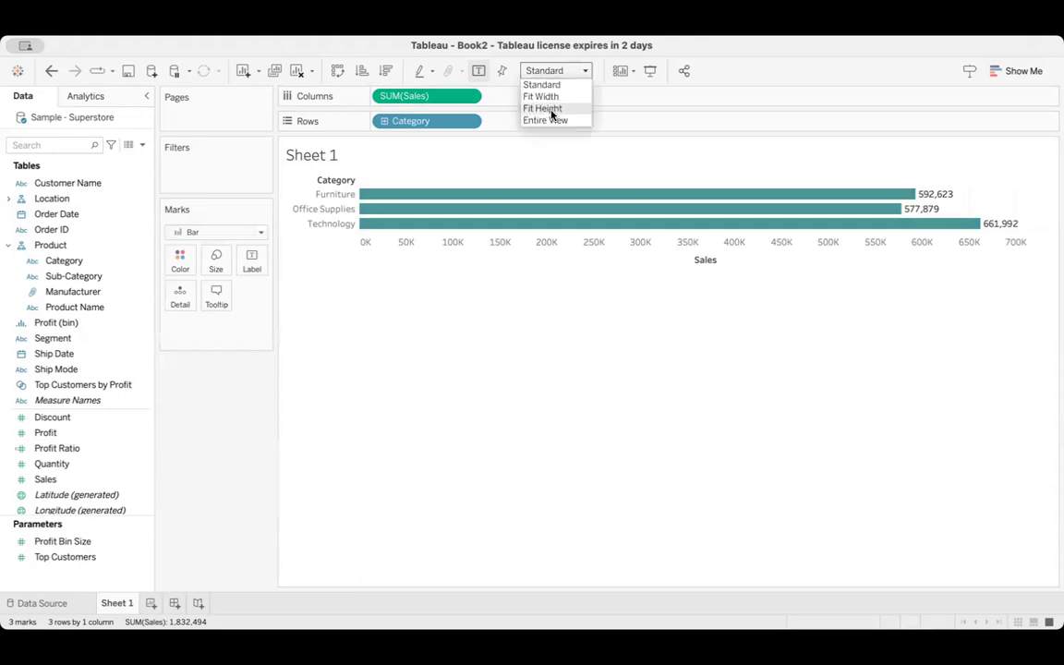
{"action": "left_click", "coordinate": [553, 108]}
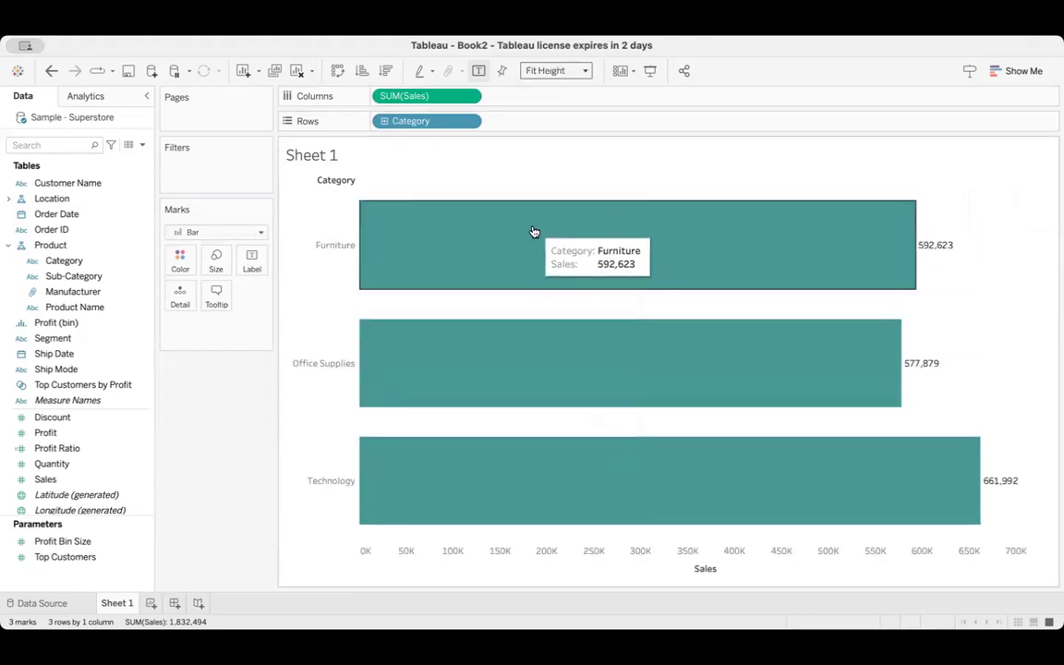
{"action": "mouse_move", "coordinate": [548, 272]}
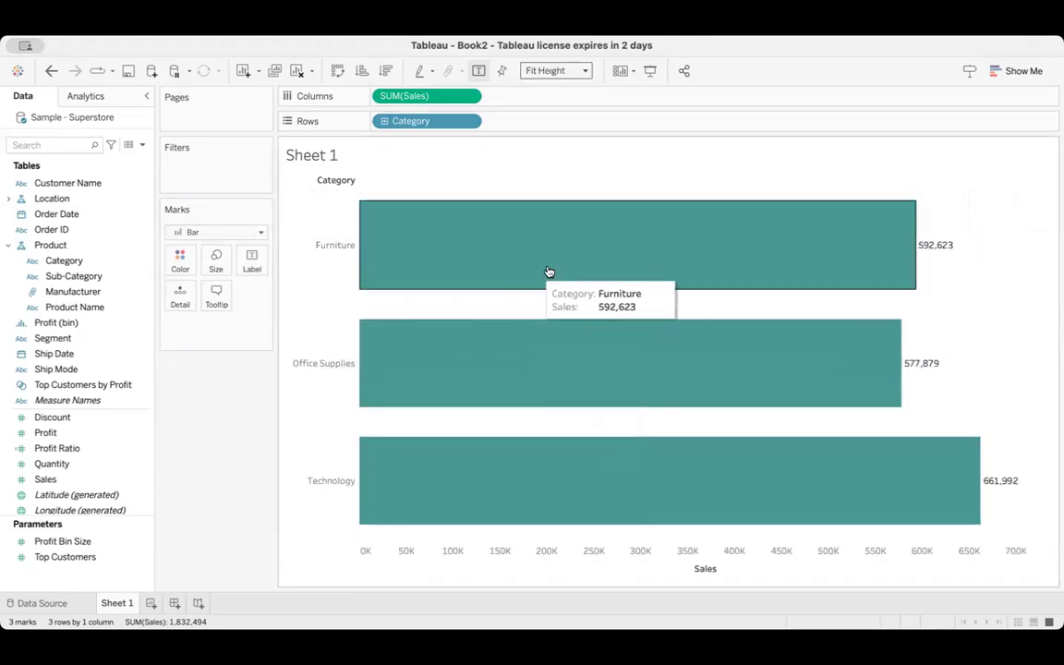
{"action": "left_click", "coordinate": [545, 72]}
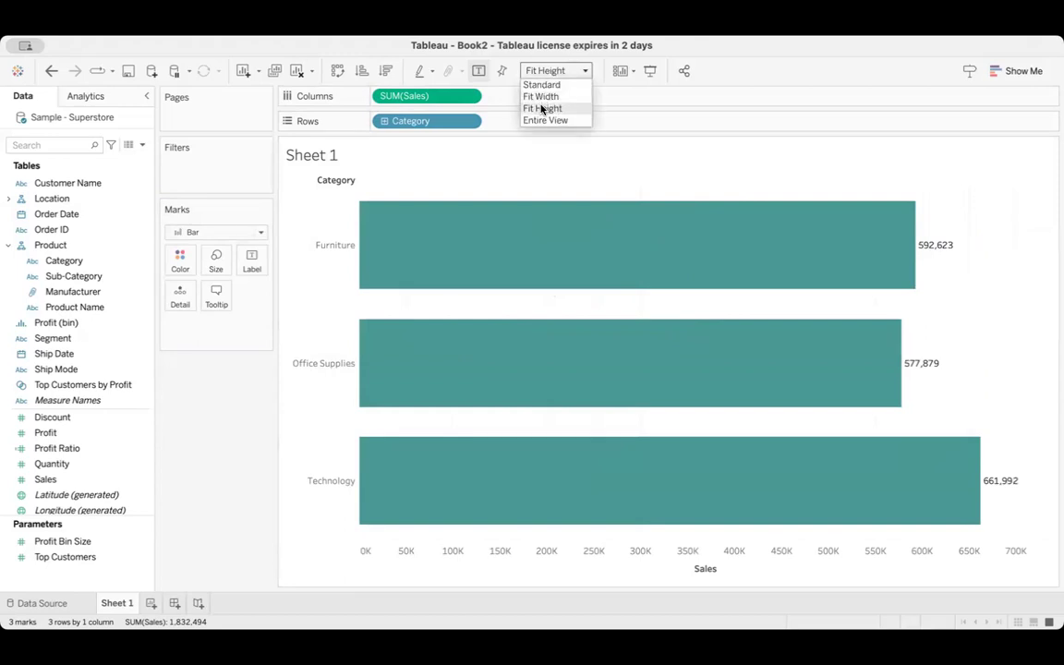
{"action": "left_click", "coordinate": [542, 109]}
{"action": "mouse_move", "coordinate": [553, 489]}
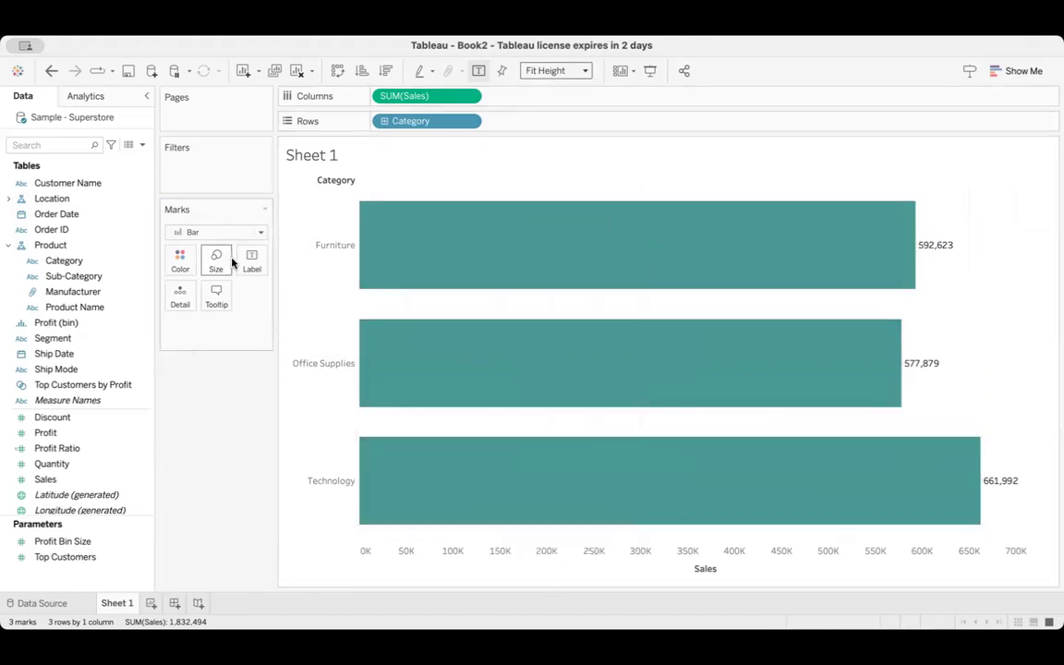
{"action": "mouse_move", "coordinate": [460, 245]}
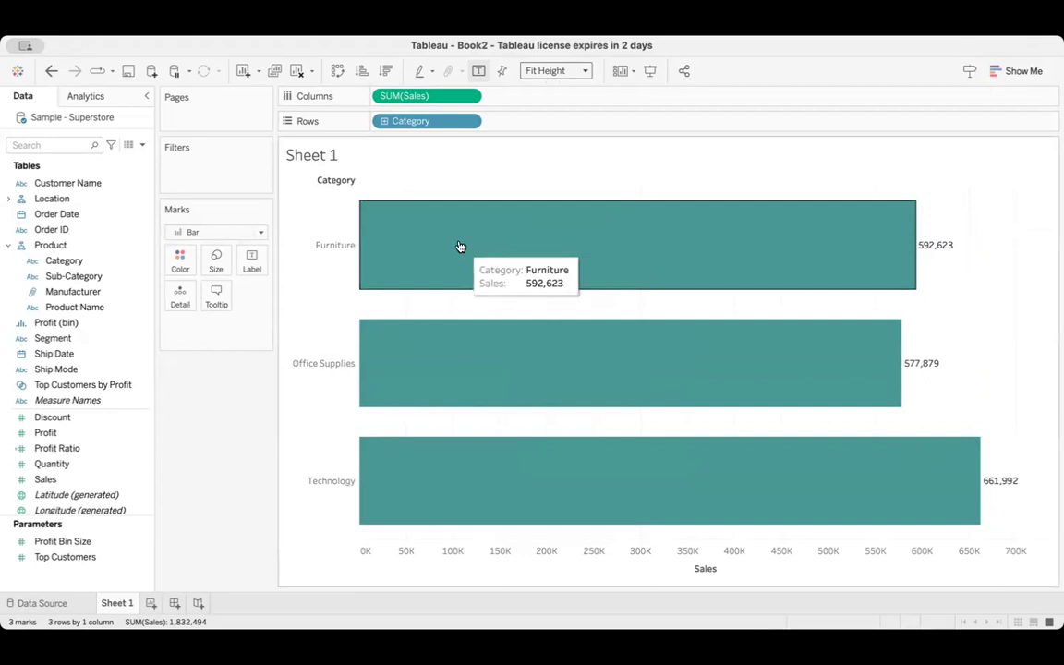
Reduce the mark size to make the category bars thinner
{"action": "left_click", "coordinate": [216, 260]}
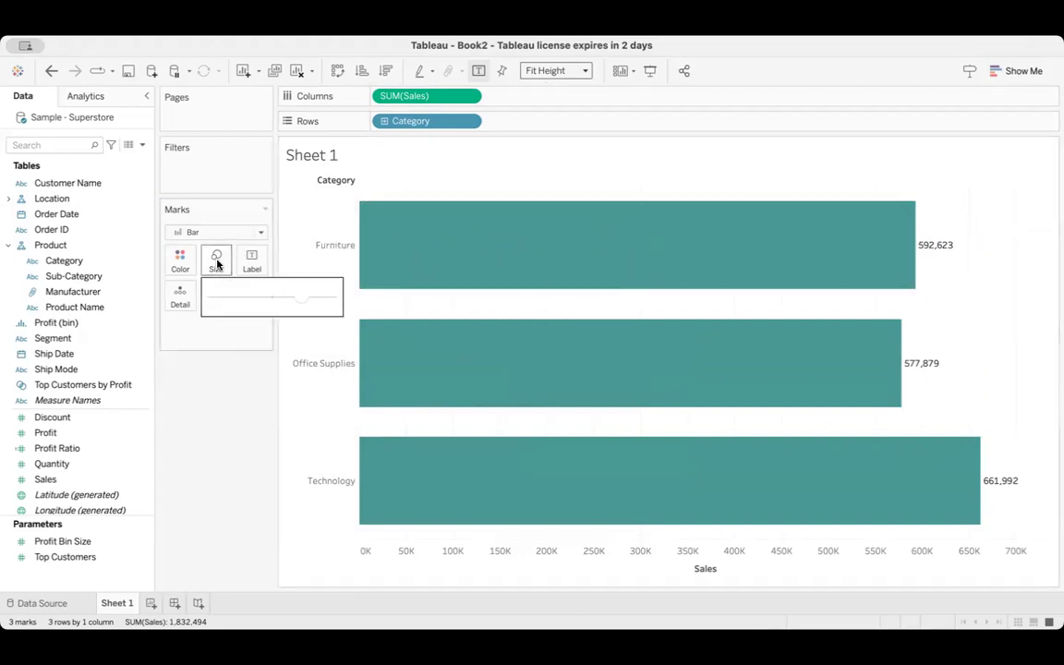
{"action": "left_click_drag", "start_coordinate": [296, 302], "coordinate": [262, 300]}
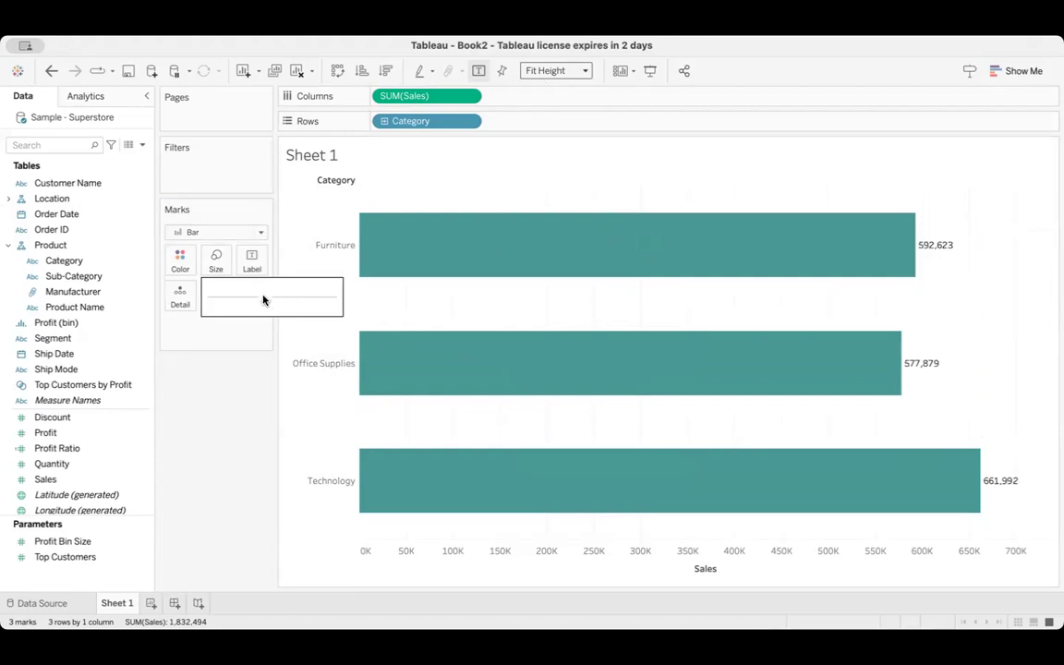
{"action": "left_click", "coordinate": [242, 403]}
{"action": "mouse_move", "coordinate": [884, 240]}
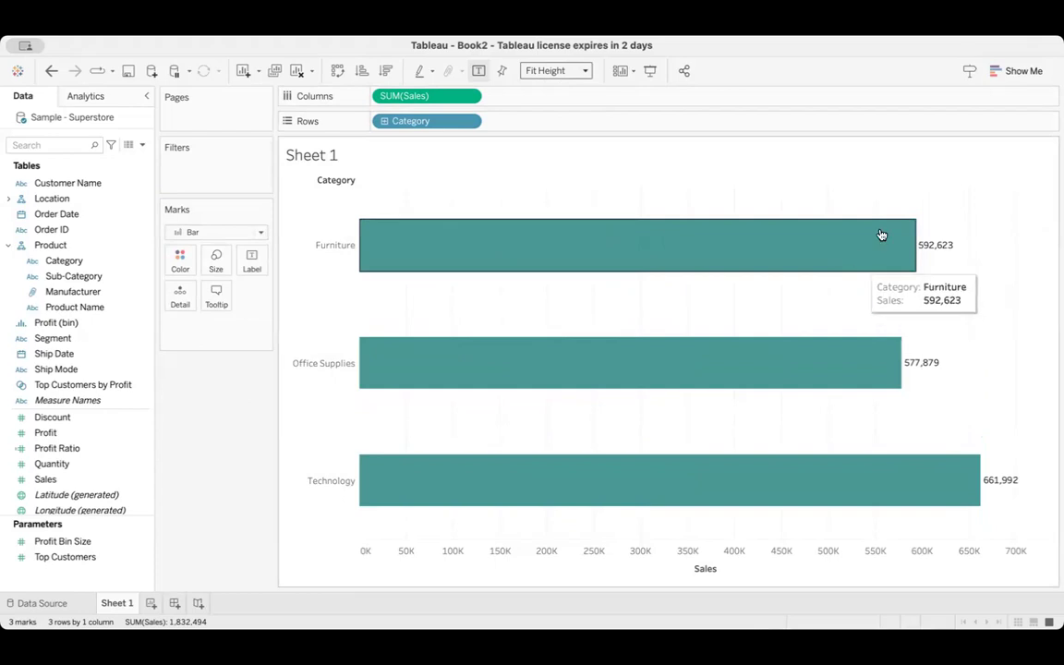
Switch the mark labels off and on again, and center them horizontally within the bars
{"action": "left_click", "coordinate": [250, 260]}
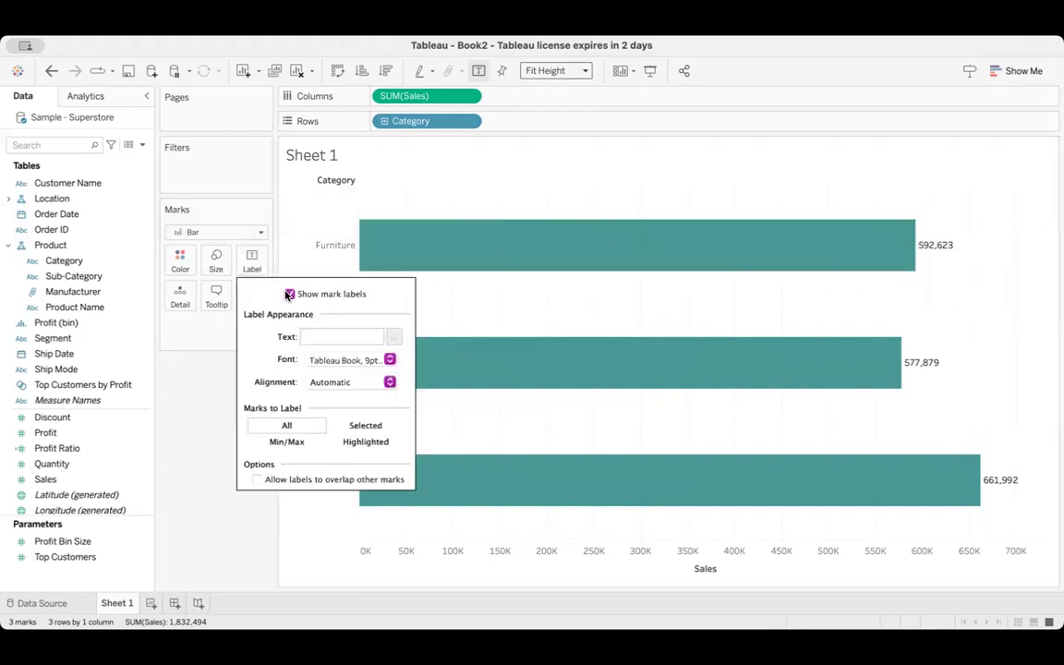
{"action": "left_click", "coordinate": [289, 294]}
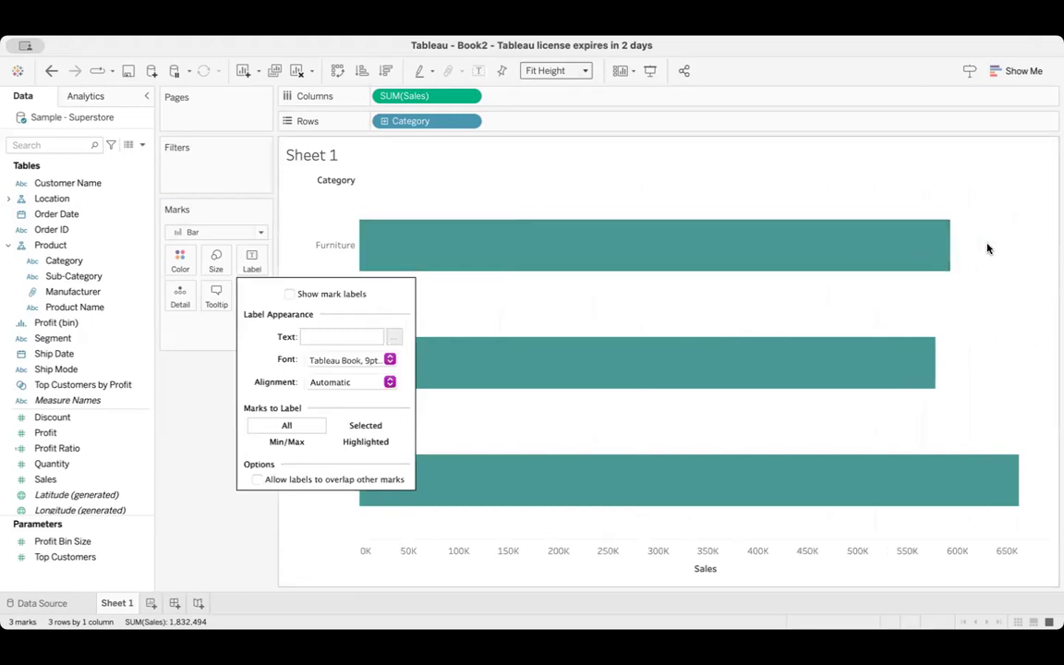
{"action": "left_click", "coordinate": [290, 295]}
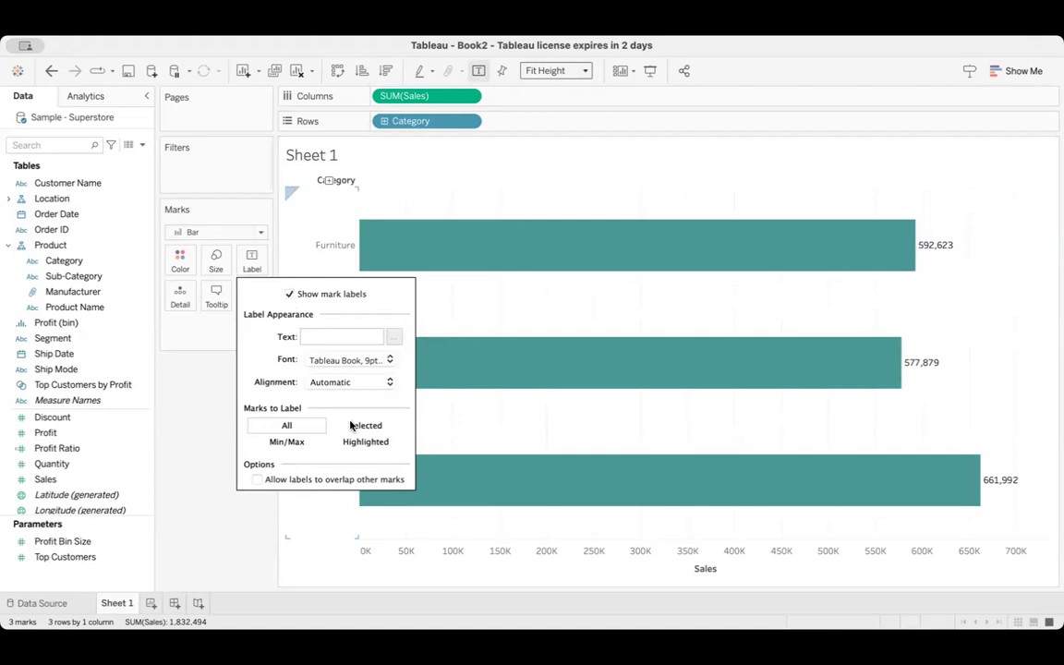
{"action": "left_click", "coordinate": [351, 382]}
{"action": "left_click", "coordinate": [341, 454]}
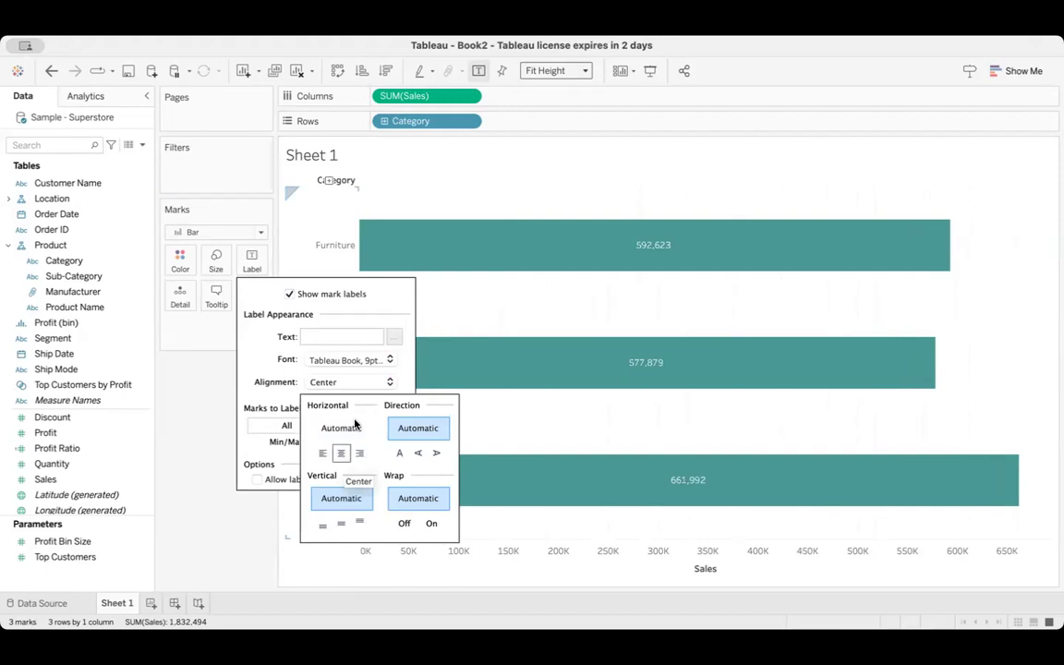
Set the mark label font to size 11 and bold
{"action": "left_click", "coordinate": [390, 360]}
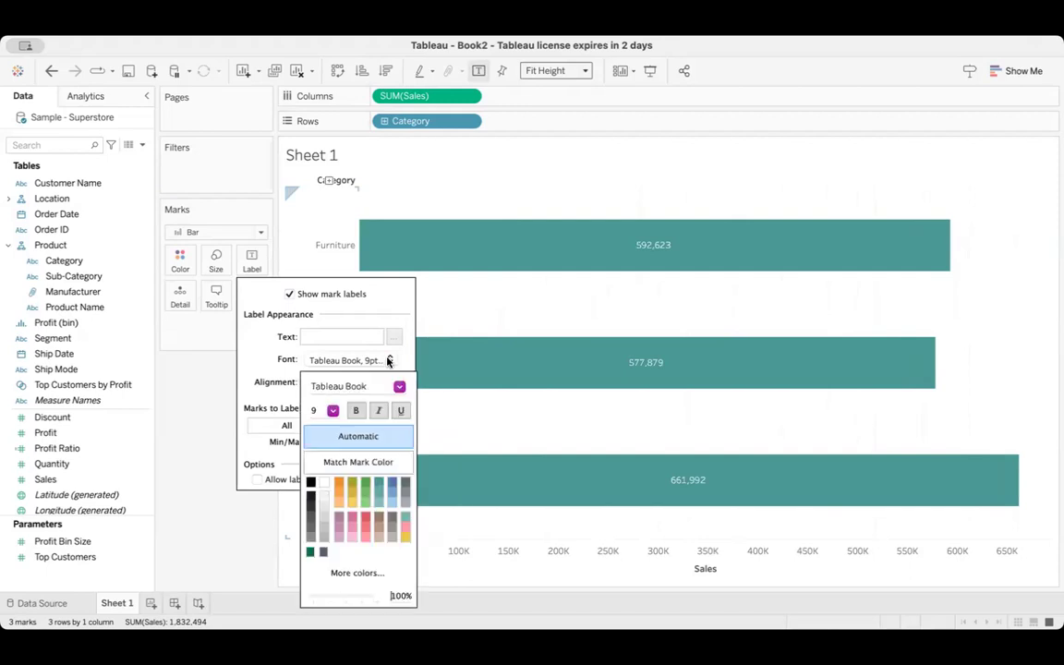
{"action": "left_click", "coordinate": [333, 411]}
{"action": "left_click", "coordinate": [323, 454]}
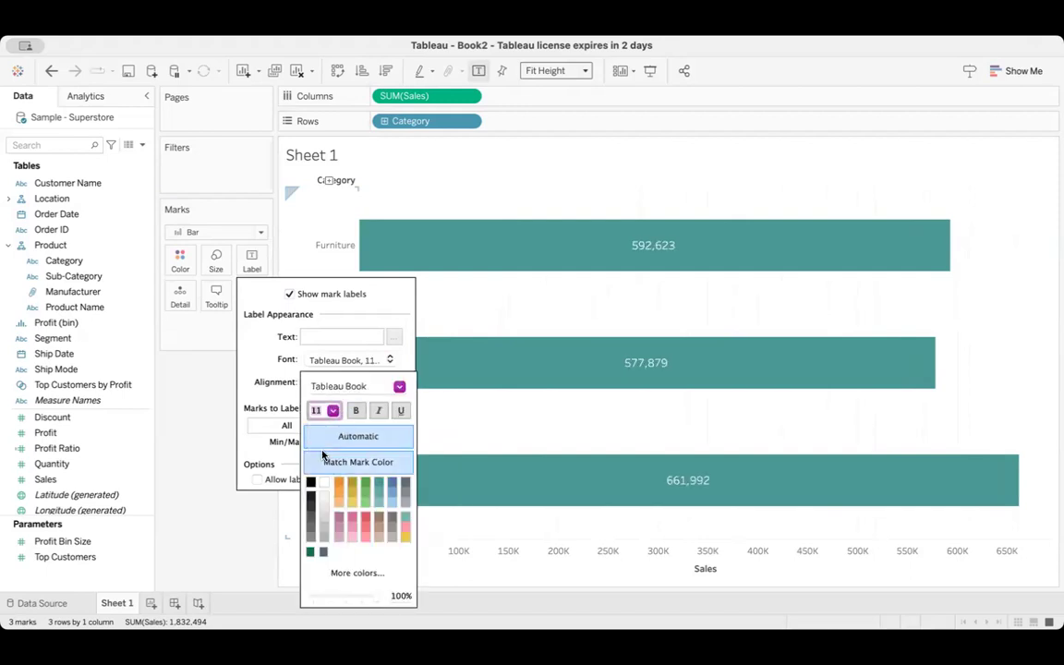
{"action": "left_click", "coordinate": [355, 411]}
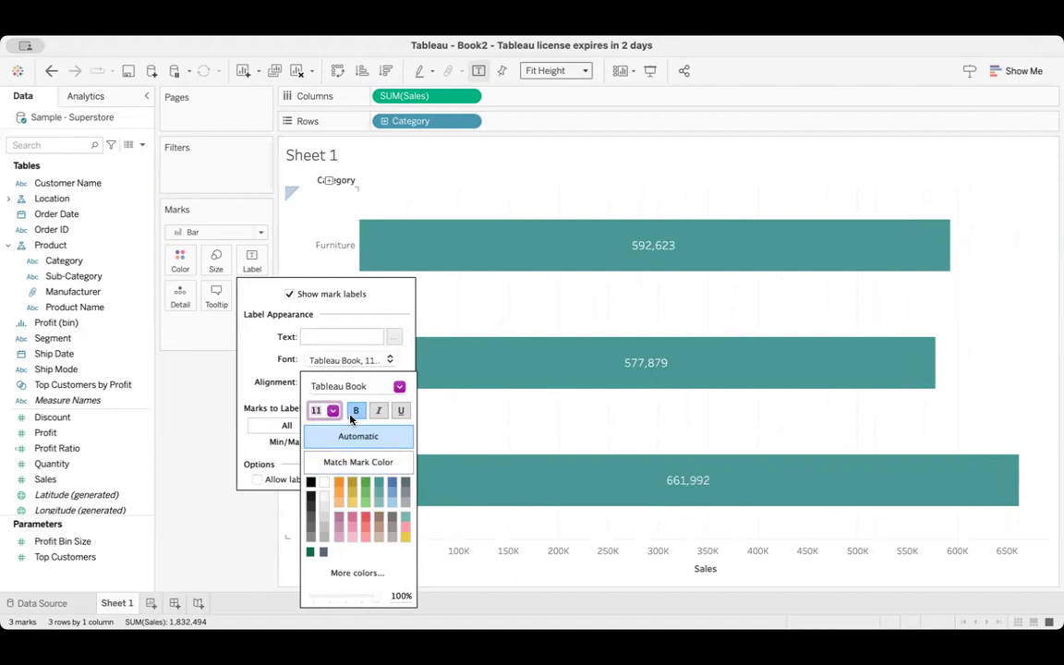
Try inserting the Sheet Name field before Category in the bars' tooltip, and remove it again before accepting the tooltip
{"action": "left_click", "coordinate": [222, 494]}
{"action": "mouse_move", "coordinate": [613, 254]}
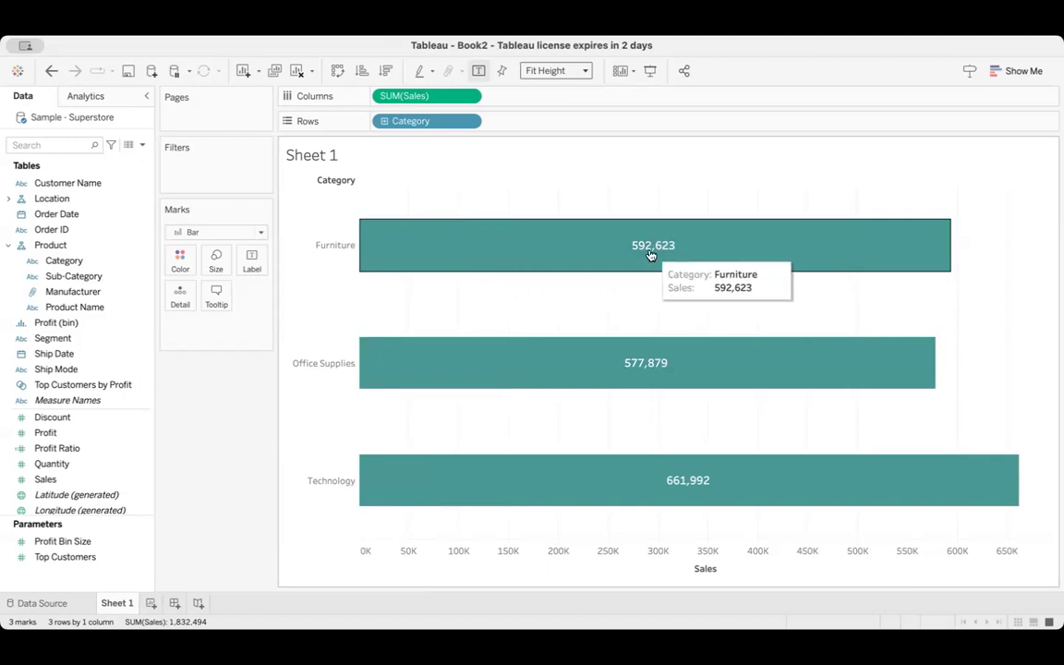
{"action": "left_click", "coordinate": [213, 298]}
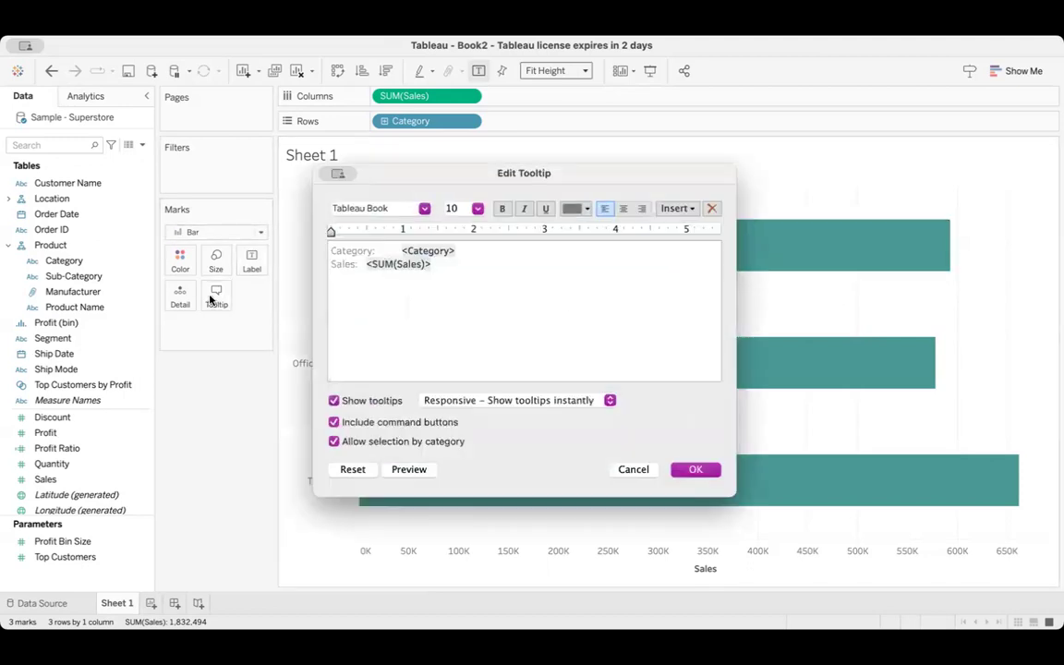
{"action": "left_click_drag", "start_coordinate": [432, 265], "coordinate": [327, 250]}
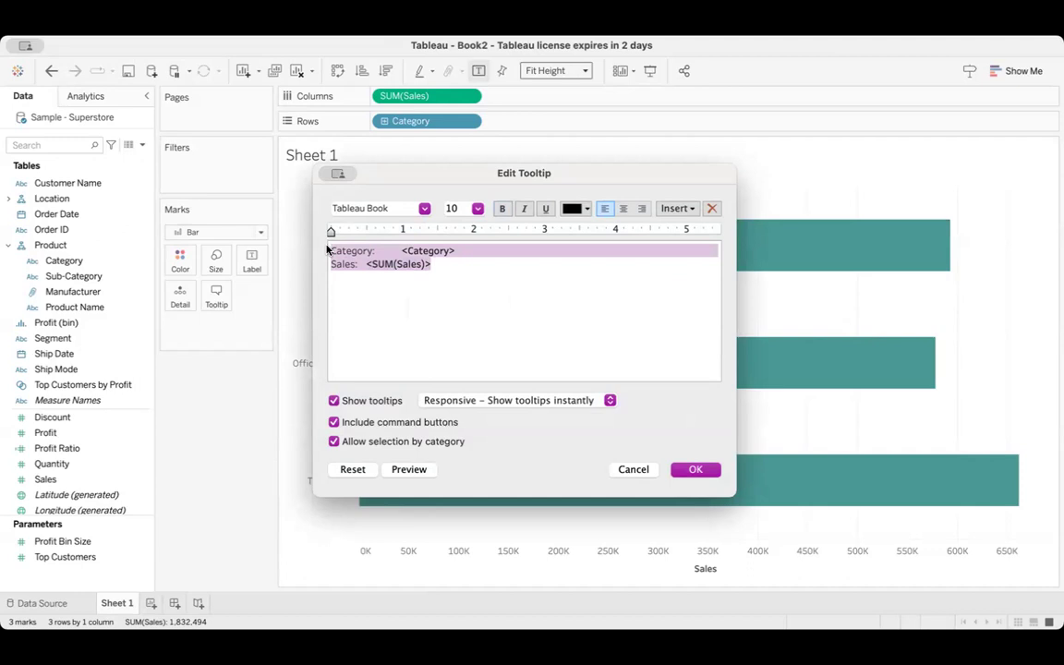
{"action": "left_click", "coordinate": [403, 251]}
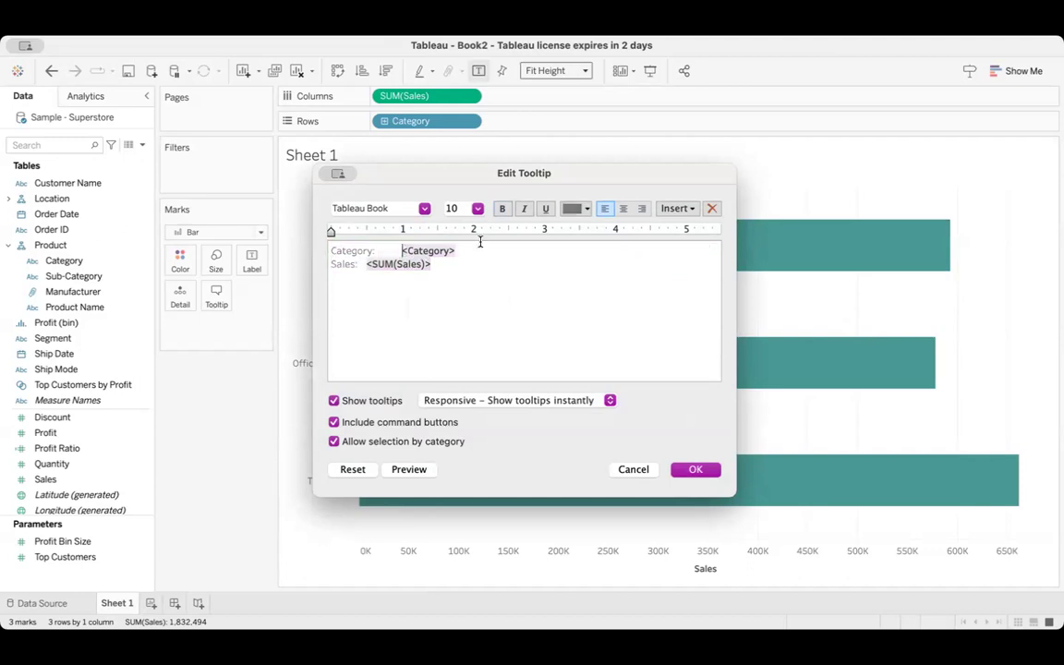
{"action": "left_click", "coordinate": [678, 208]}
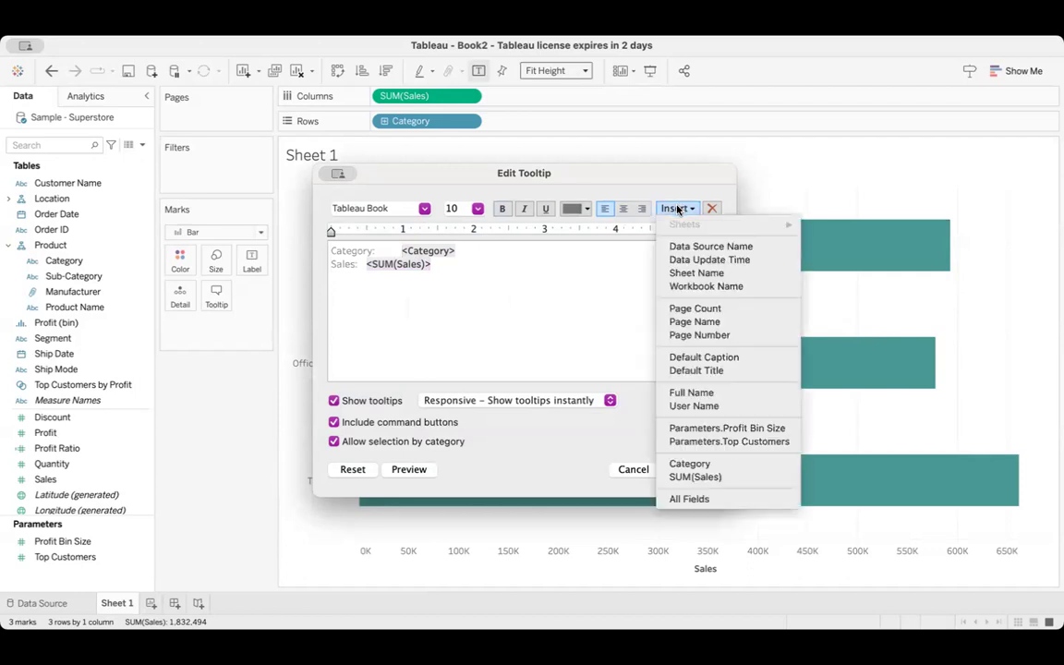
{"action": "left_click", "coordinate": [692, 273]}
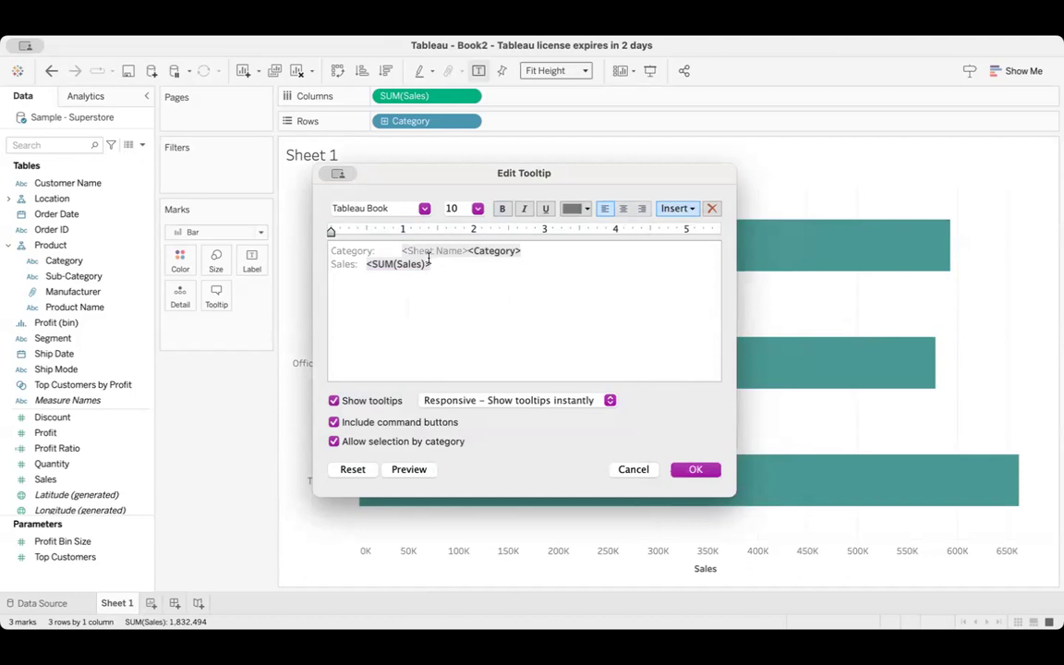
{"action": "left_click_drag", "start_coordinate": [402, 251], "coordinate": [467, 250]}
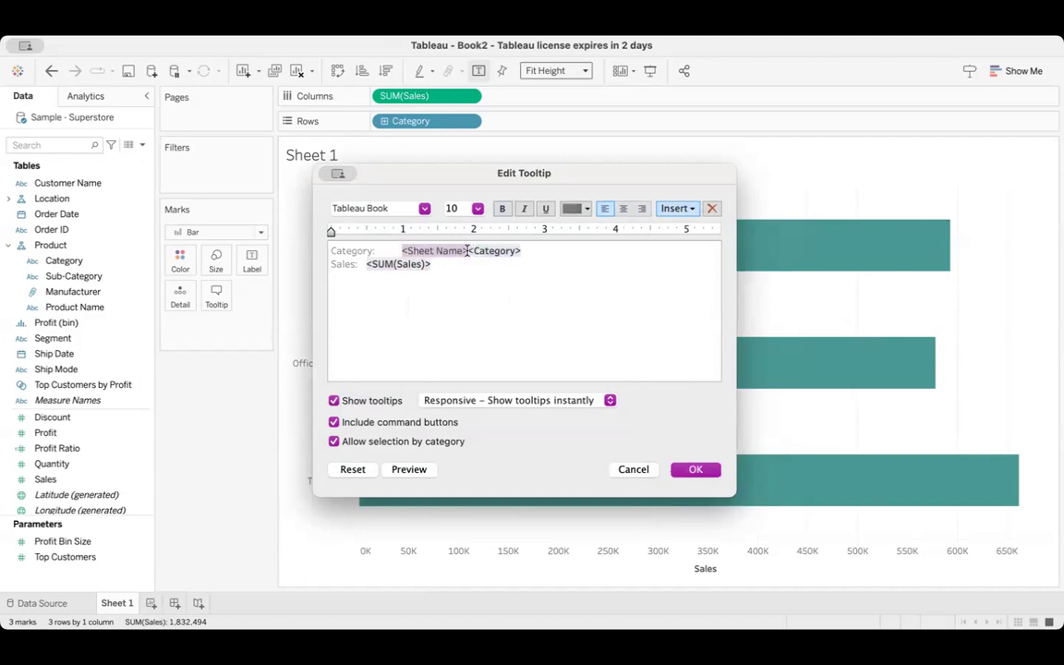
{"action": "key", "text": "BackSpace"}
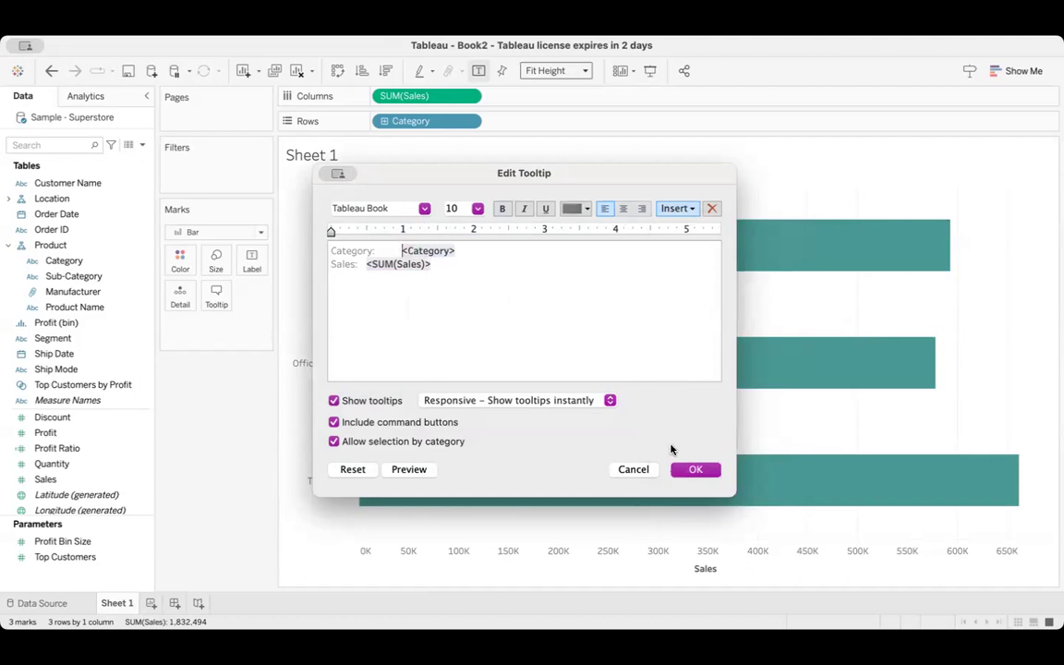
{"action": "left_click", "coordinate": [691, 469]}
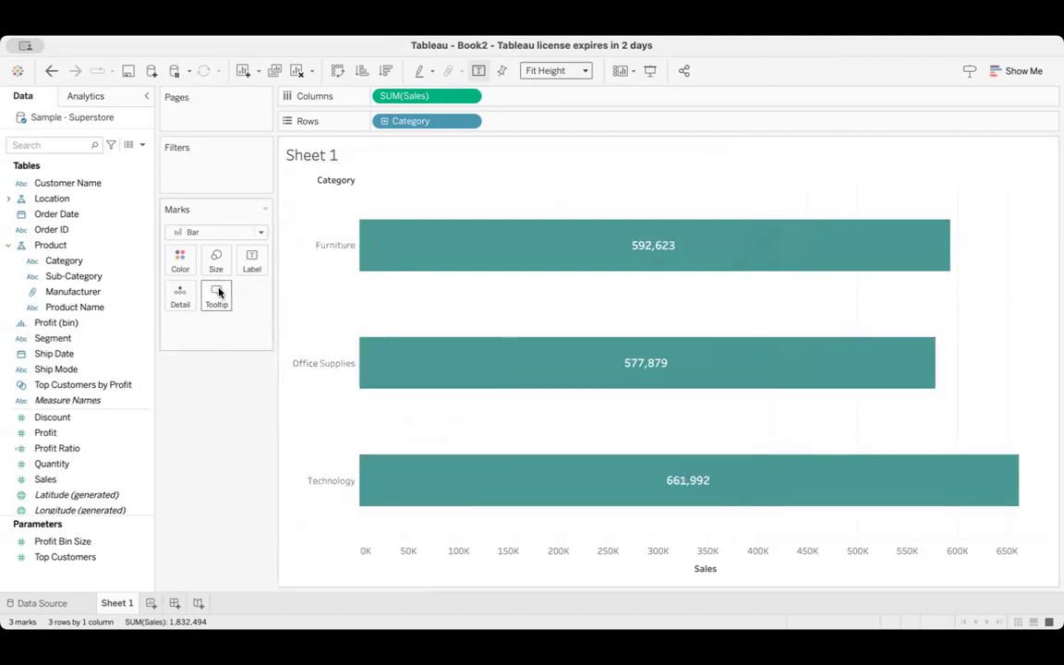
Break the category bars down by Ship Mode as a detail, and move Ship Mode to color the segments
{"action": "mouse_move", "coordinate": [528, 245]}
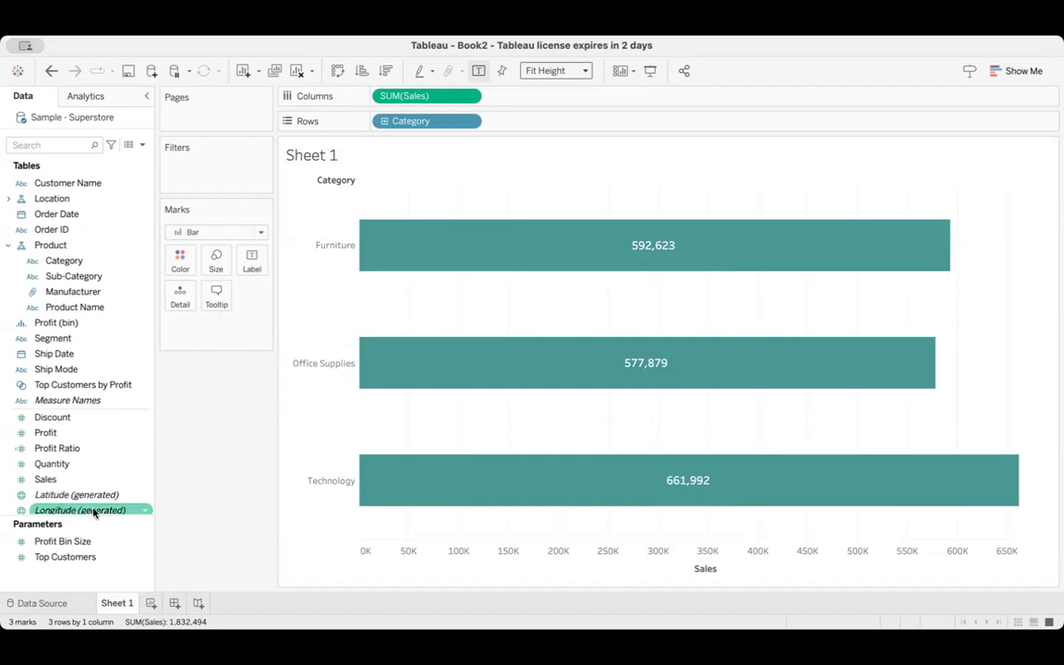
{"action": "left_click_drag", "start_coordinate": [84, 379], "coordinate": [182, 303]}
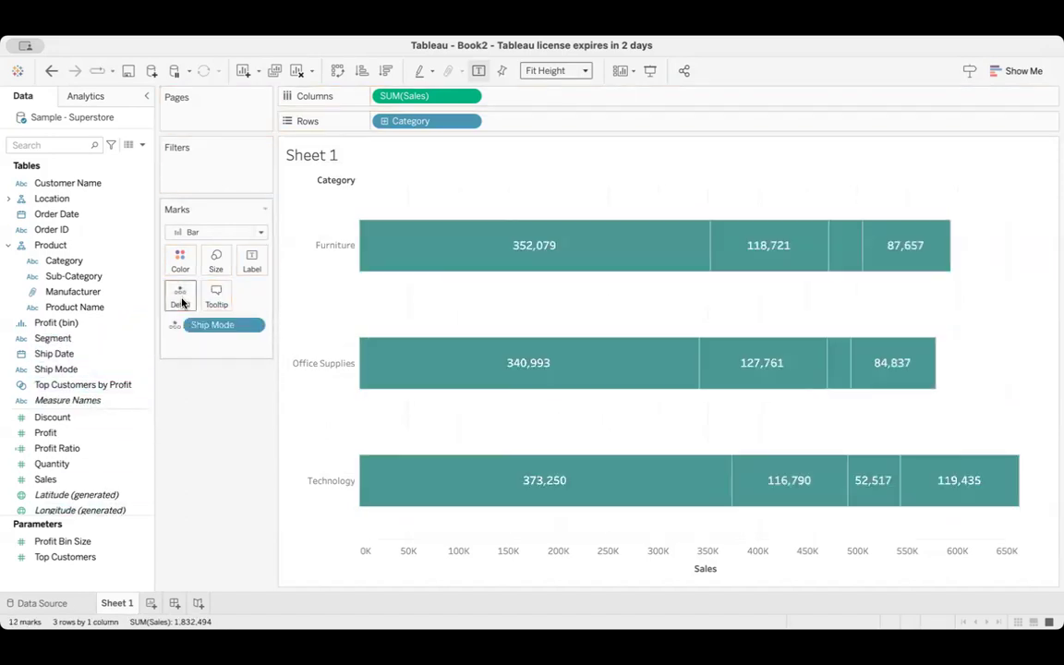
{"action": "mouse_move", "coordinate": [720, 240]}
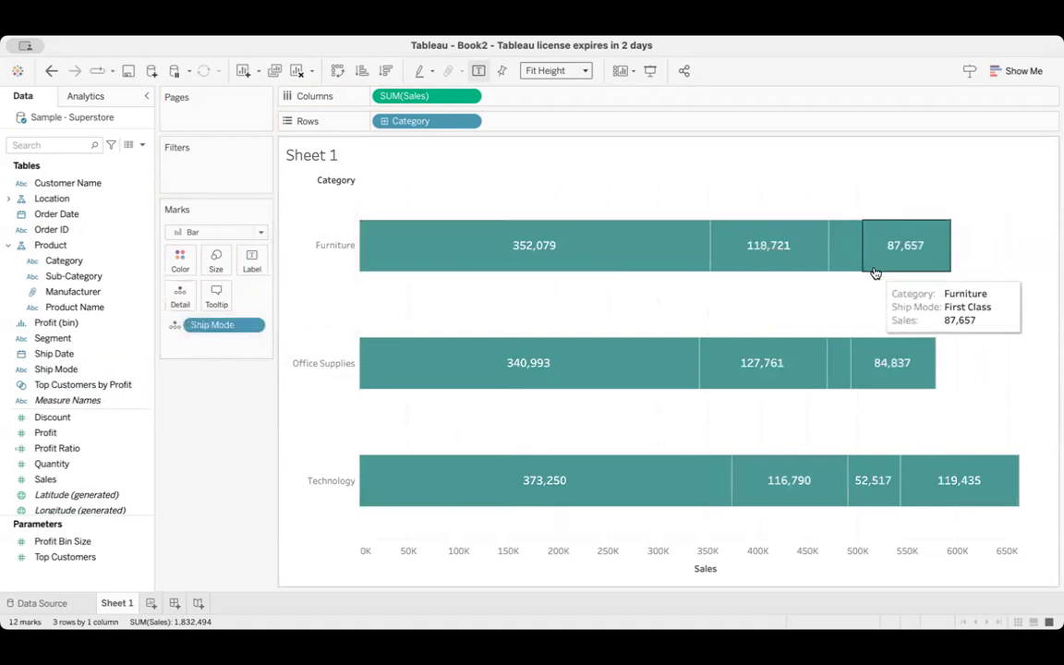
{"action": "mouse_move", "coordinate": [647, 251]}
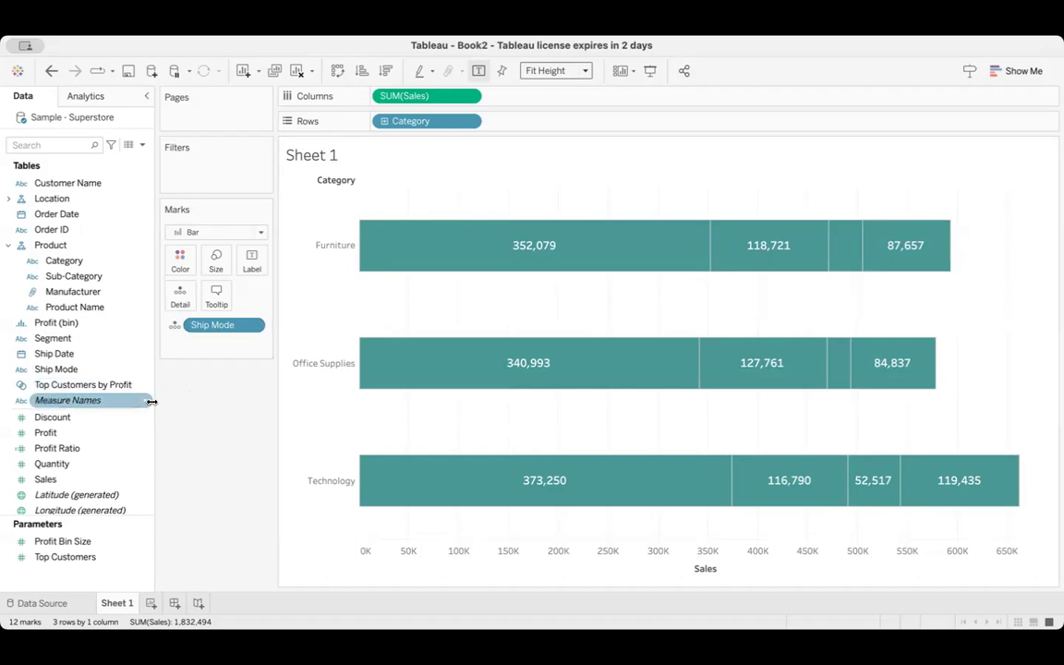
{"action": "left_click_drag", "start_coordinate": [222, 327], "coordinate": [188, 266]}
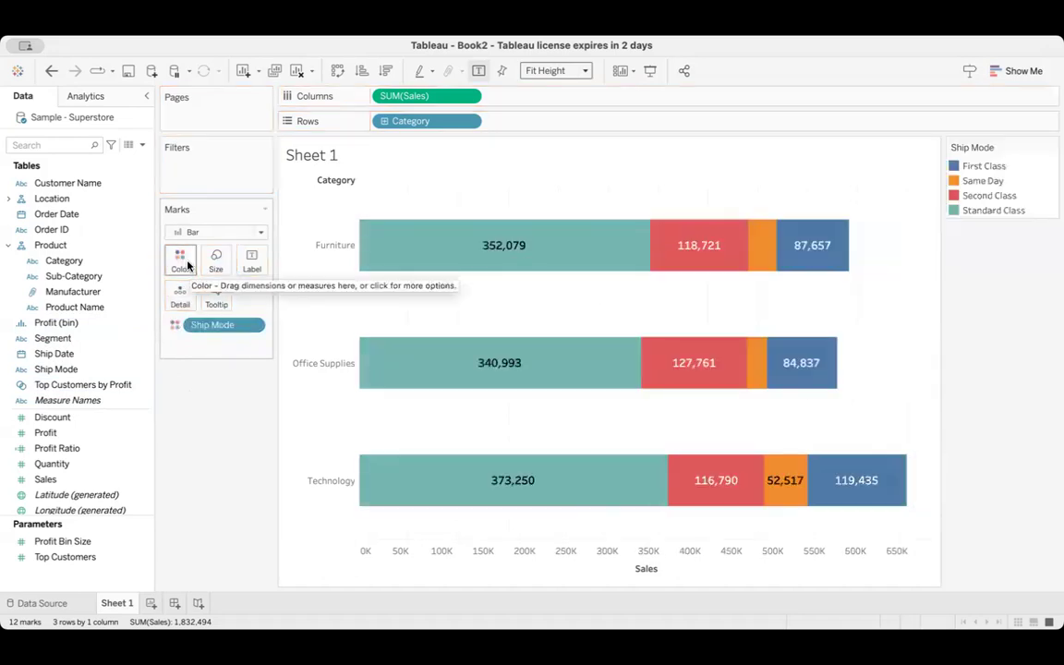
{"action": "mouse_move", "coordinate": [742, 254]}
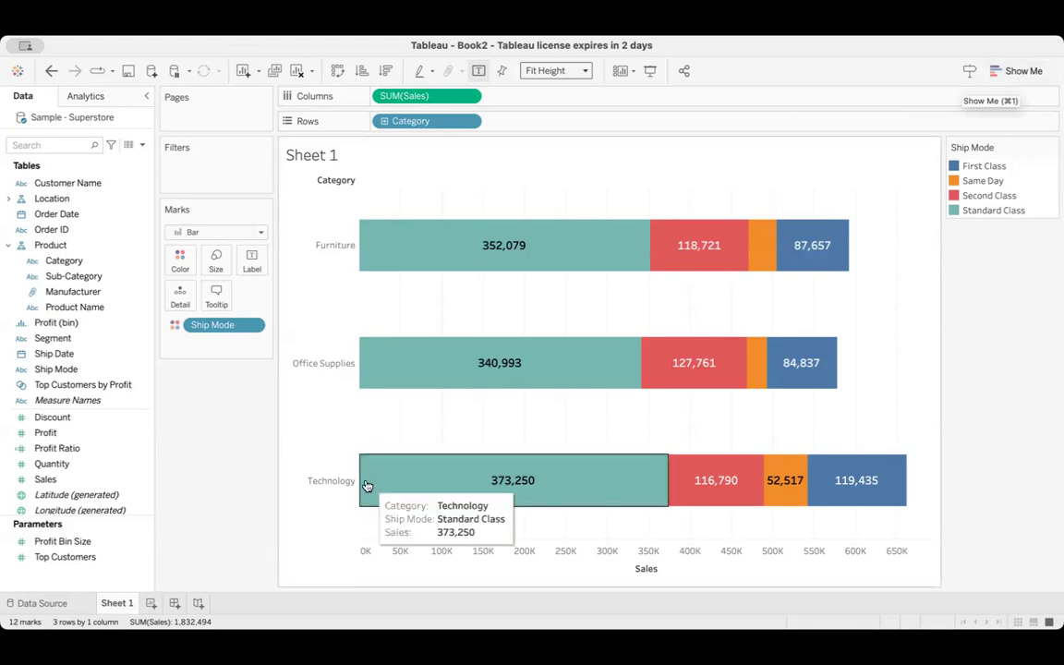
Add a new worksheet and build a treemap of Sales by Category with Show Me
{"action": "left_click", "coordinate": [150, 600]}
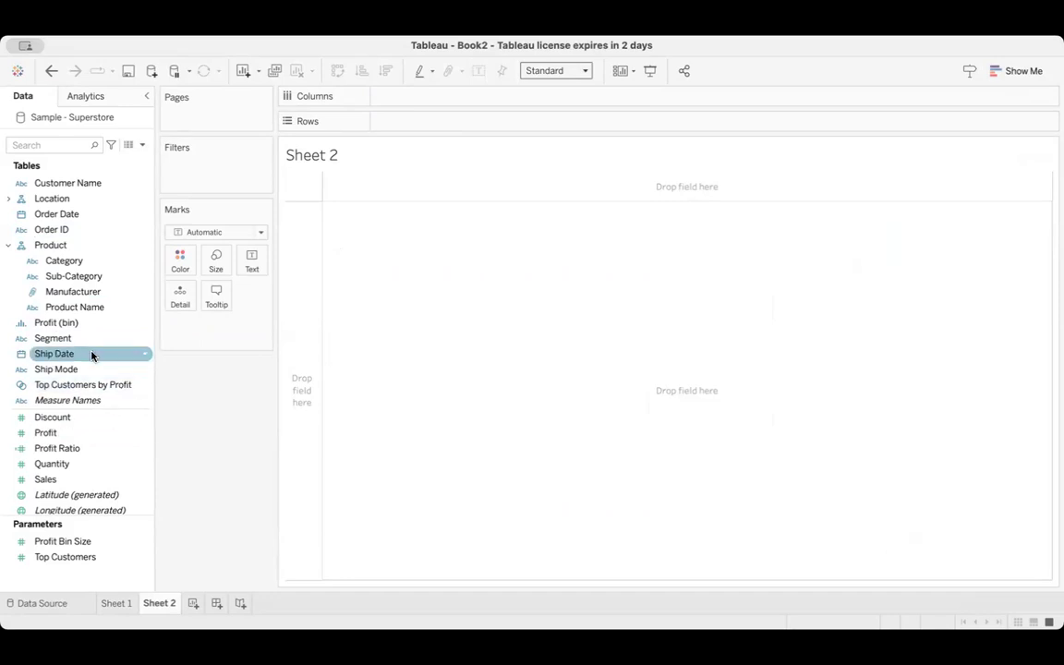
{"action": "left_click", "coordinate": [67, 262]}
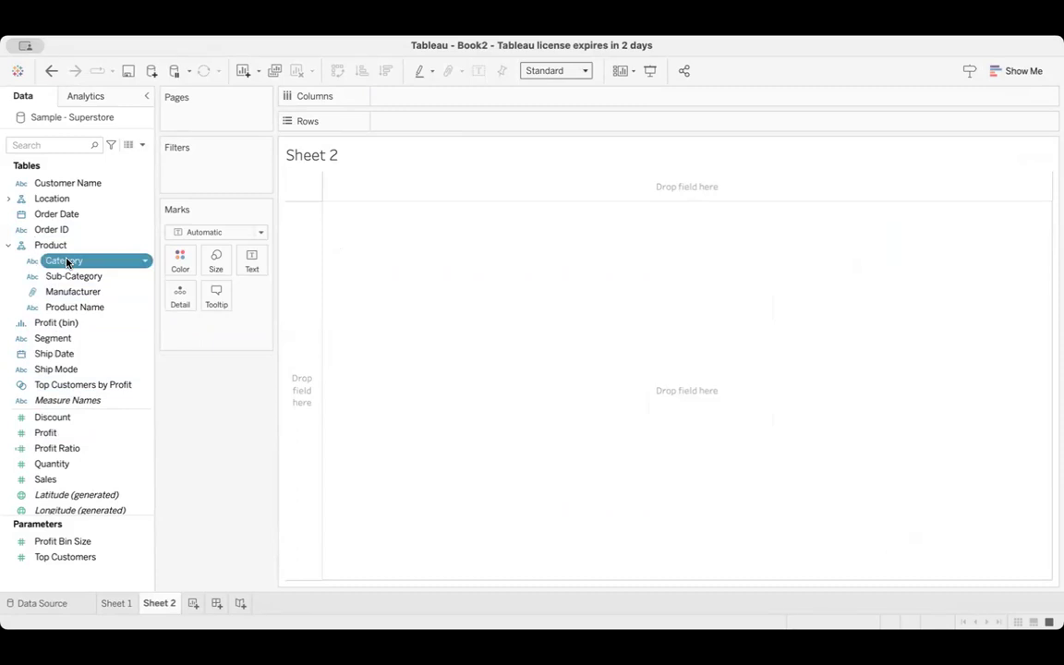
{"action": "left_click", "coordinate": [56, 481], "text": "shift"}
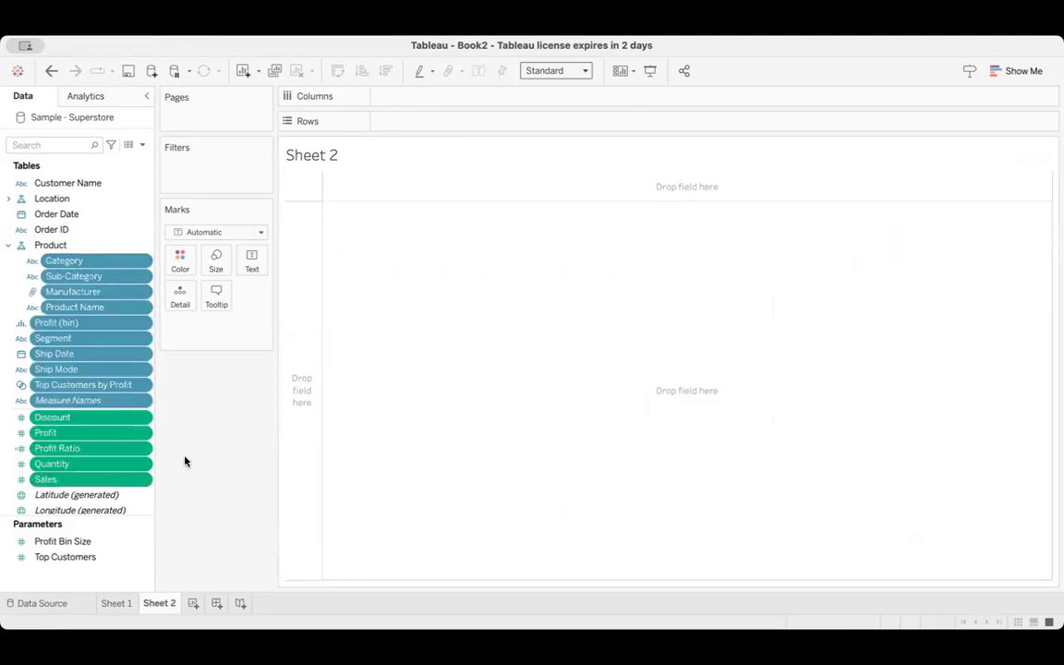
{"action": "left_click", "coordinate": [86, 264]}
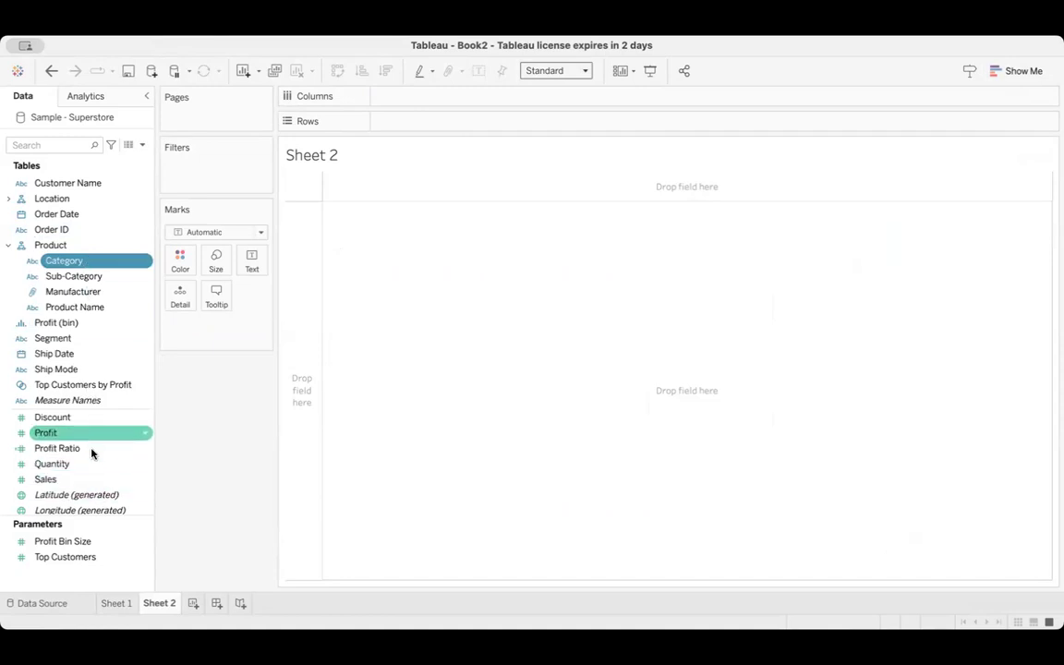
{"action": "left_click", "coordinate": [89, 481], "text": "super"}
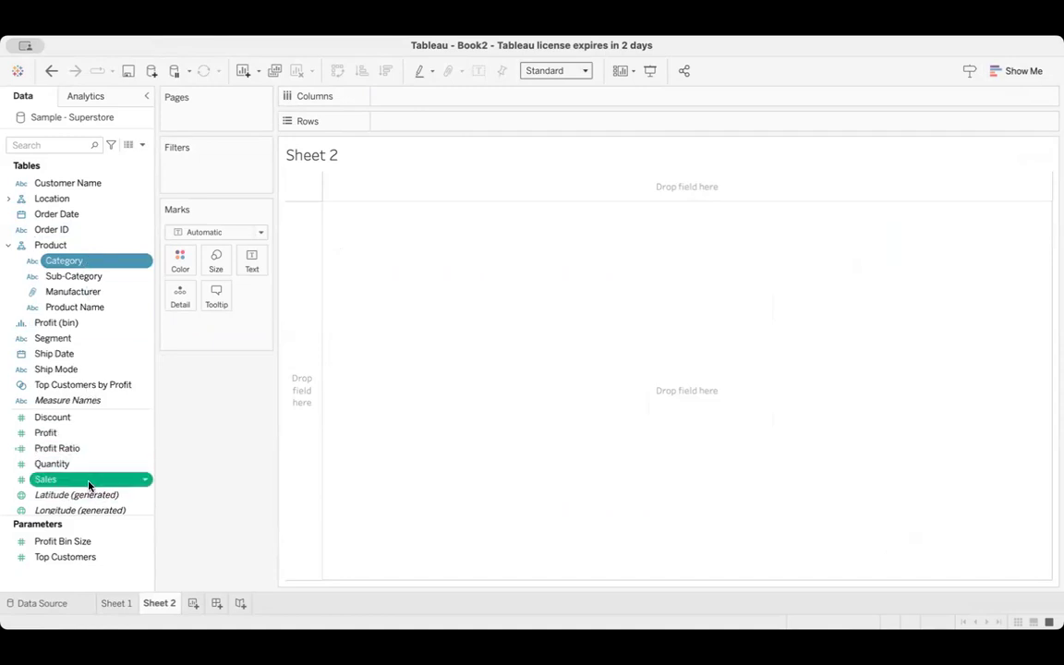
{"action": "left_click", "coordinate": [1020, 73]}
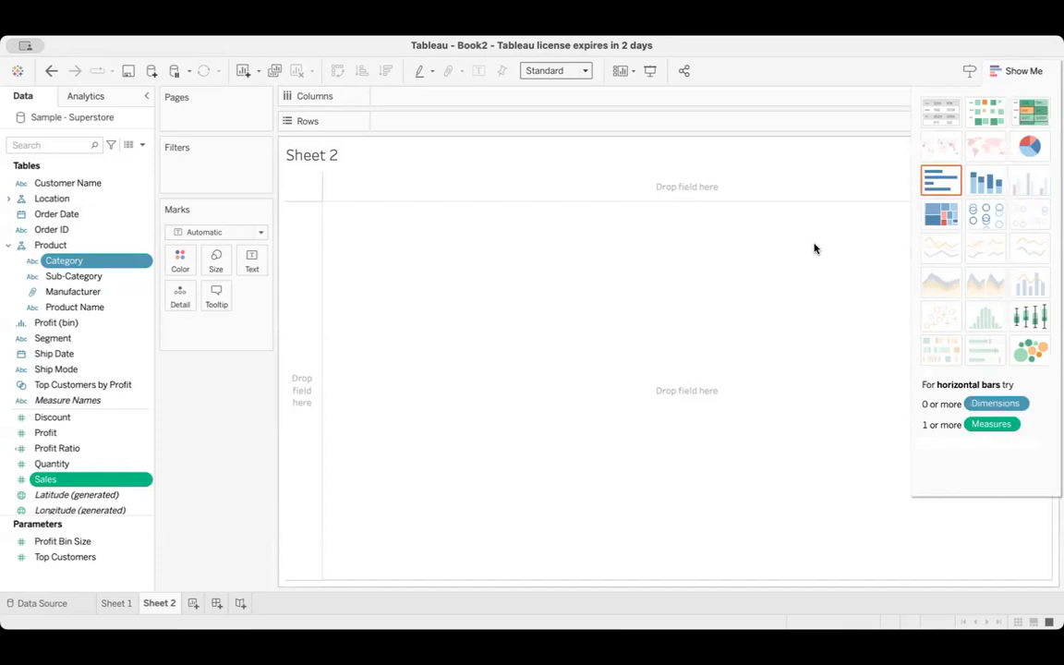
{"action": "left_click", "coordinate": [941, 216]}
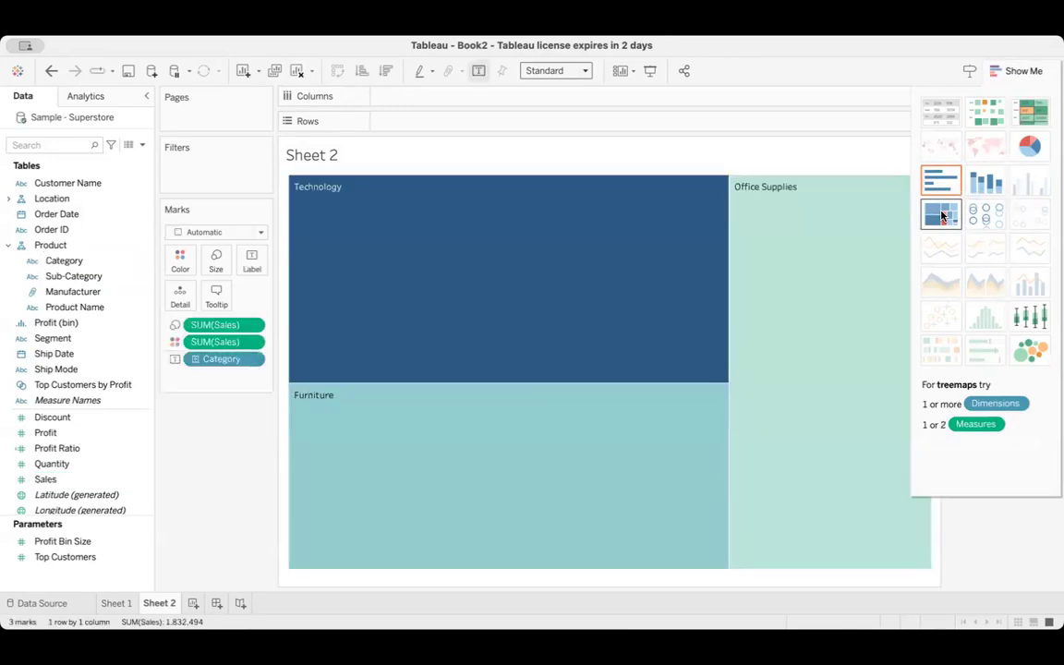
{"action": "left_click", "coordinate": [1027, 73]}
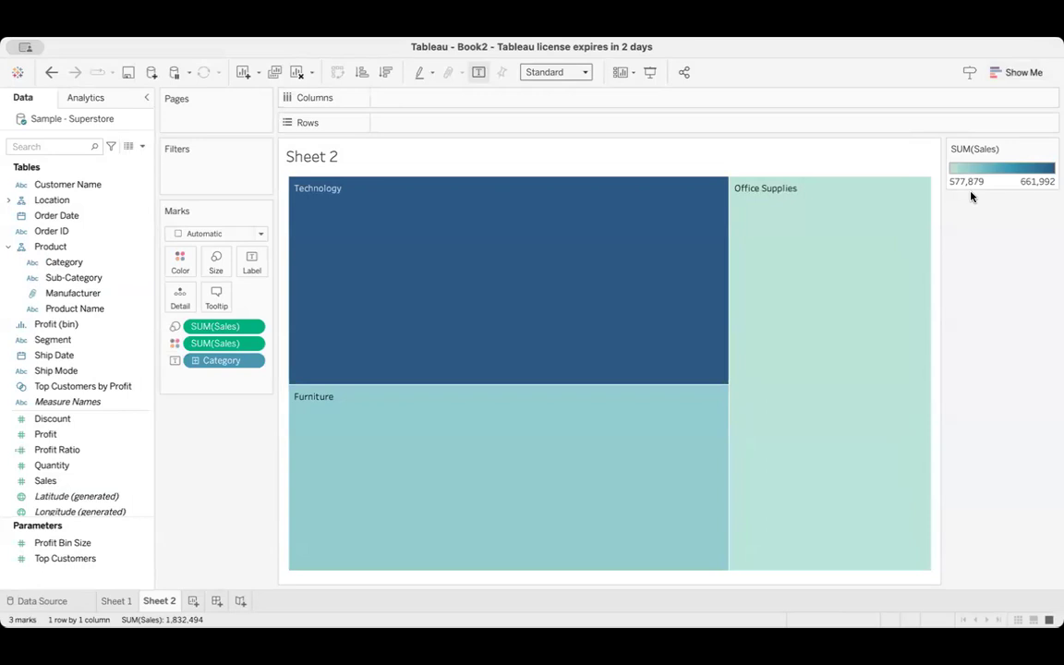
Add Sales to the treemap's mark labels alongside the category names
{"action": "mouse_move", "coordinate": [600, 328]}
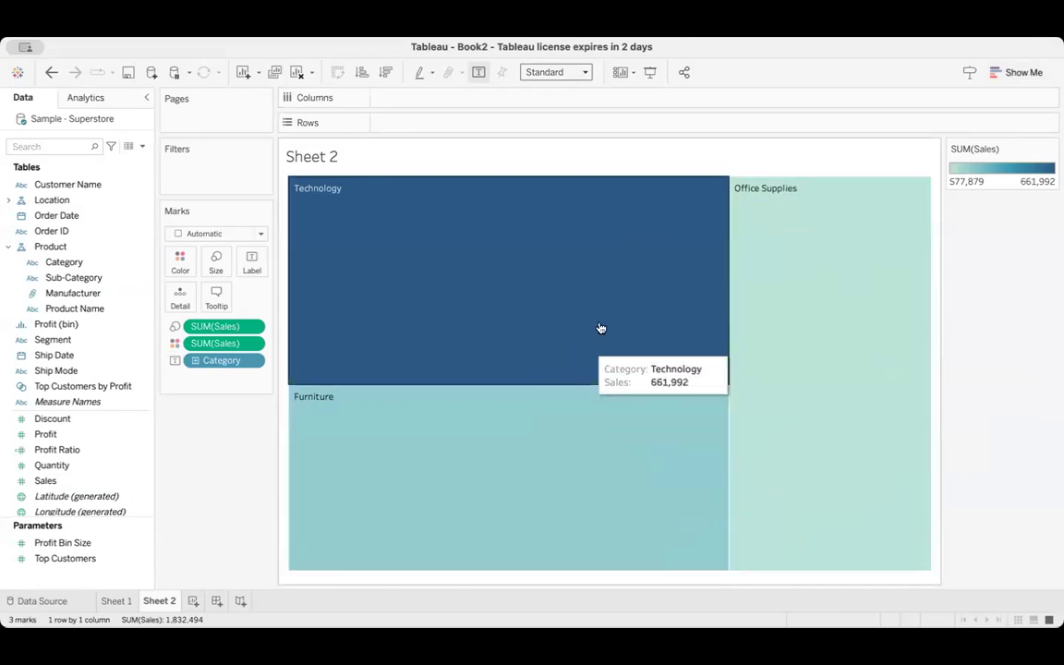
{"action": "mouse_move", "coordinate": [578, 465]}
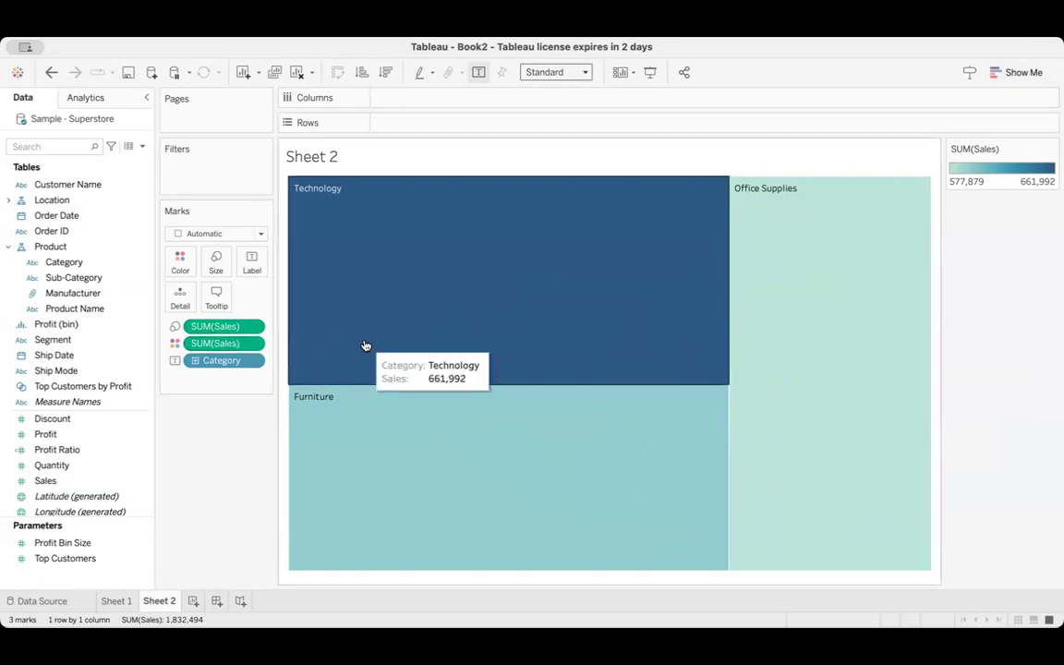
{"action": "left_click", "coordinate": [253, 266]}
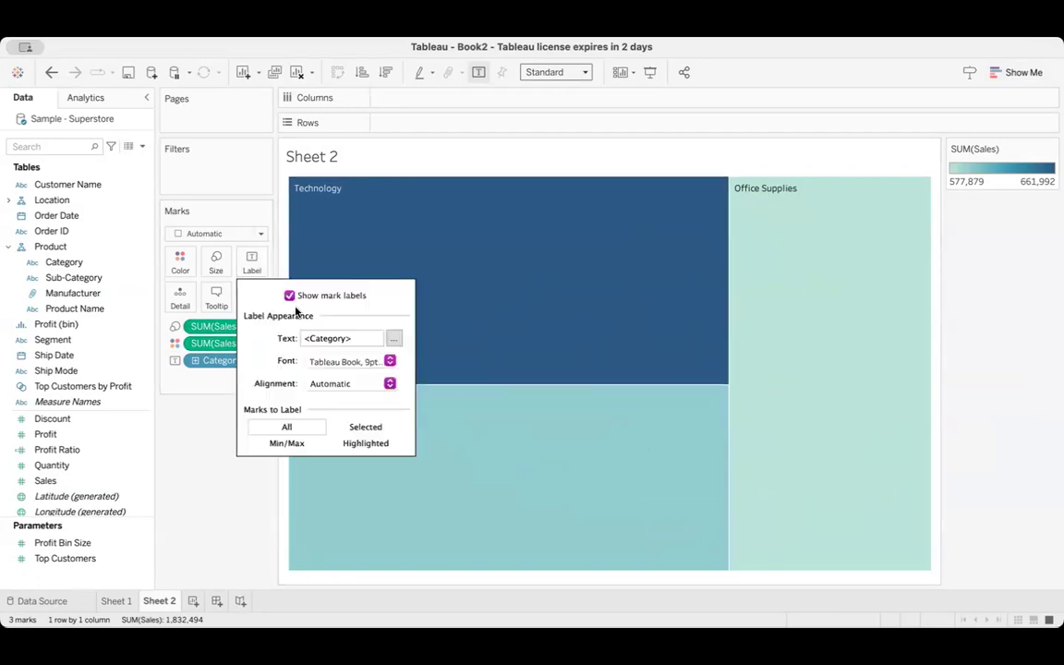
{"action": "left_click", "coordinate": [426, 233]}
{"action": "left_click", "coordinate": [426, 233]}
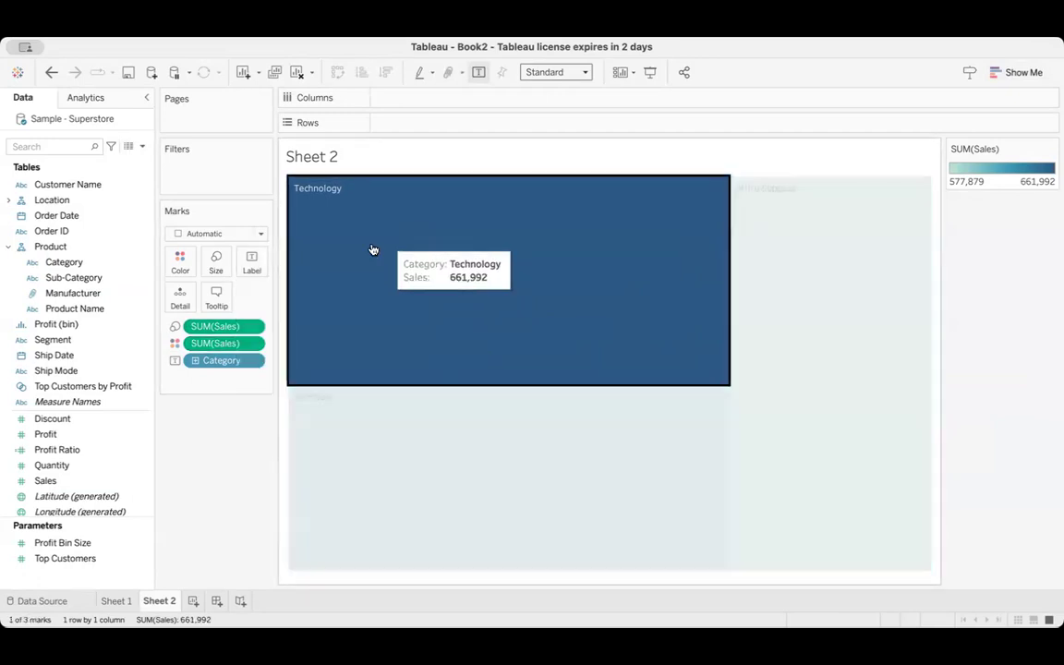
{"action": "left_click", "coordinate": [403, 259]}
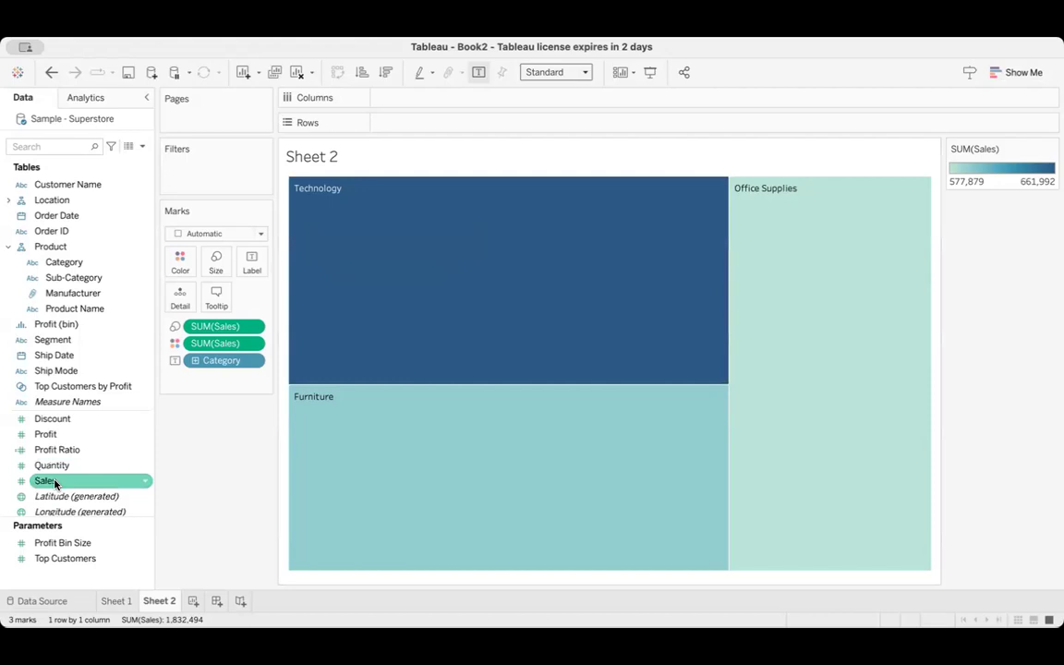
{"action": "left_click_drag", "start_coordinate": [56, 483], "coordinate": [251, 268]}
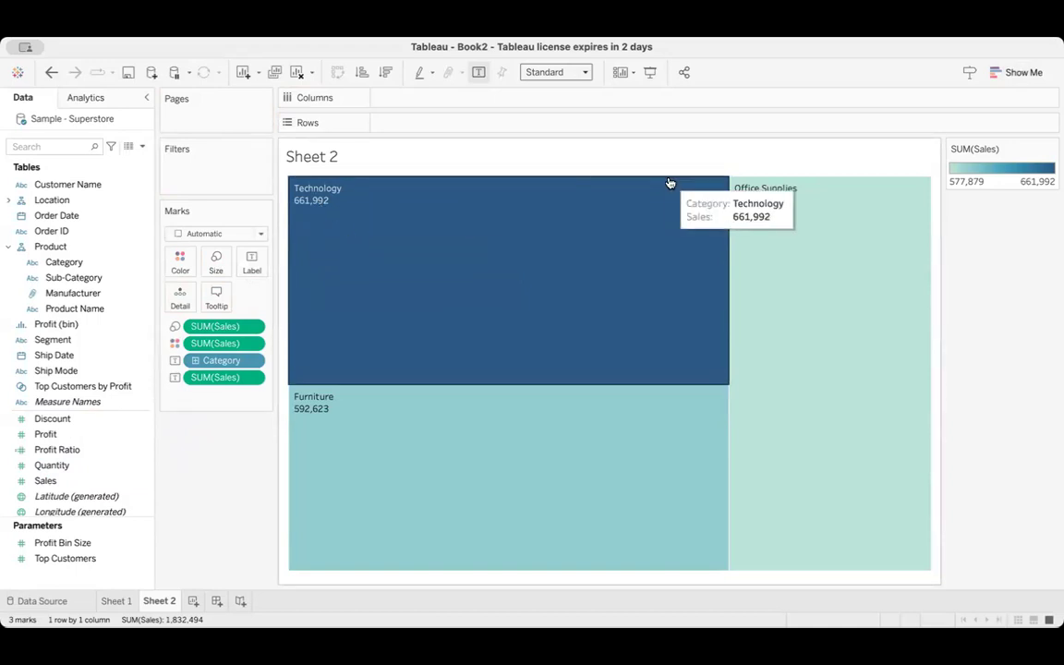
{"action": "left_click", "coordinate": [1024, 72]}
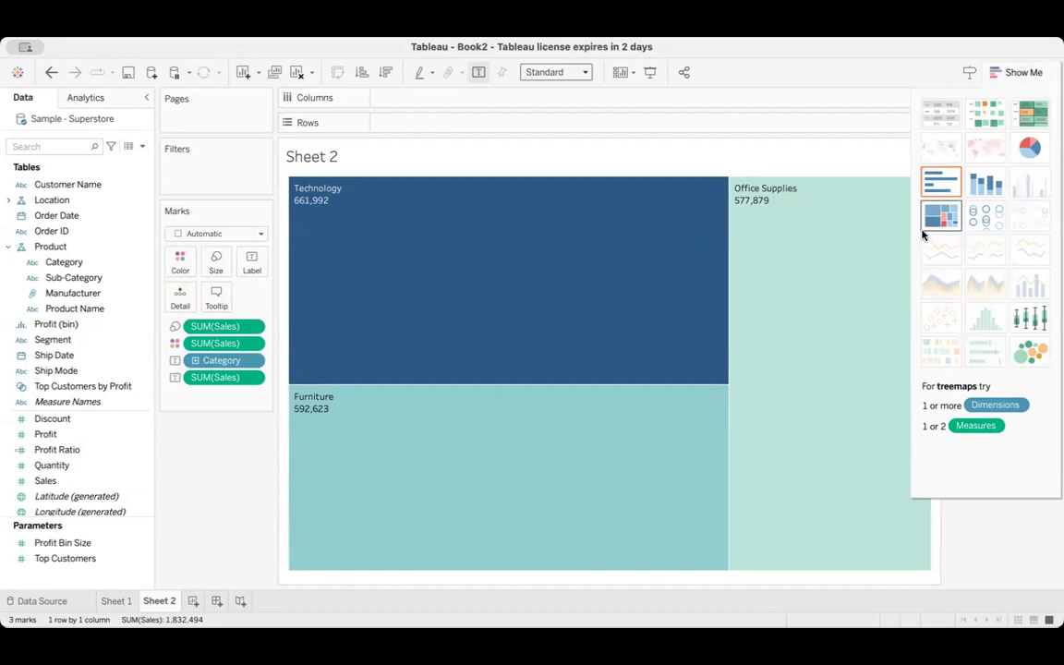
{"action": "left_click", "coordinate": [1010, 74]}
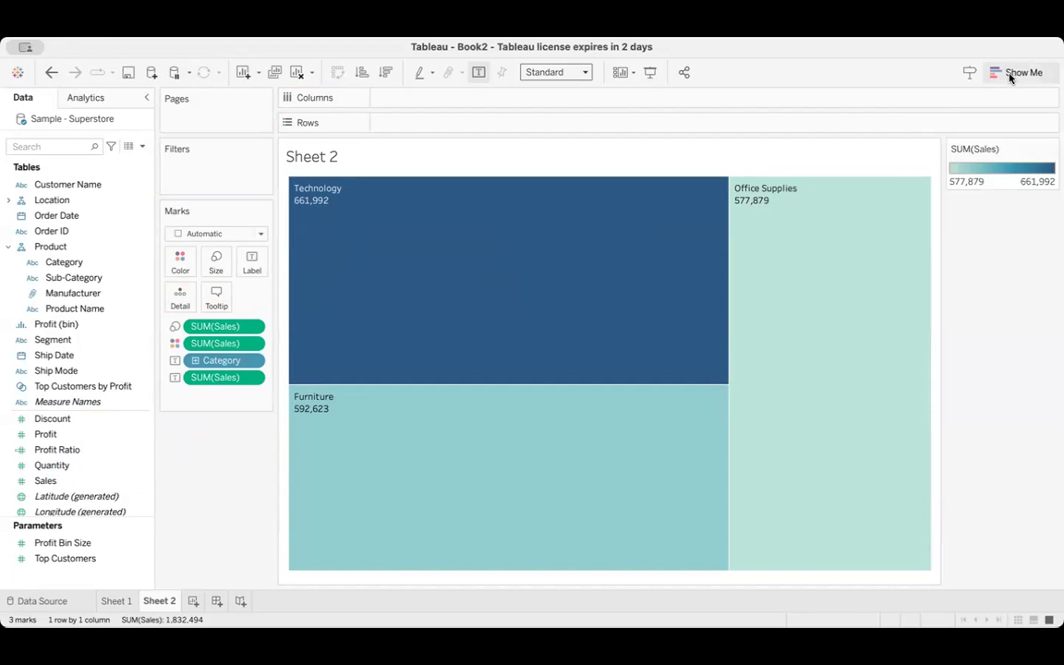
{"action": "left_click", "coordinate": [1010, 74]}
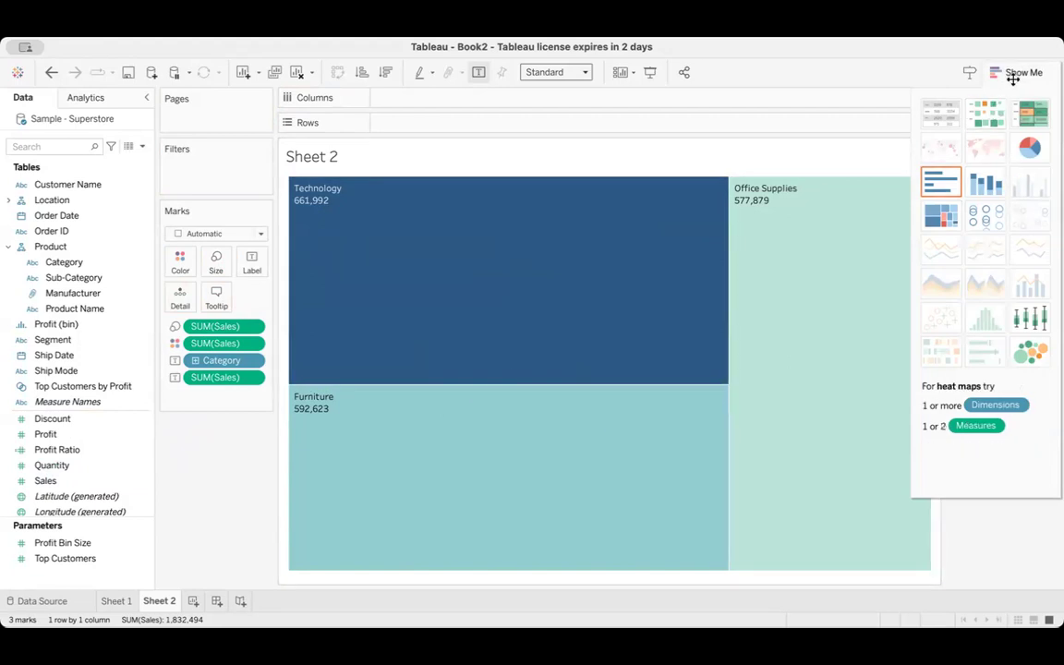
{"action": "left_click", "coordinate": [1012, 74]}
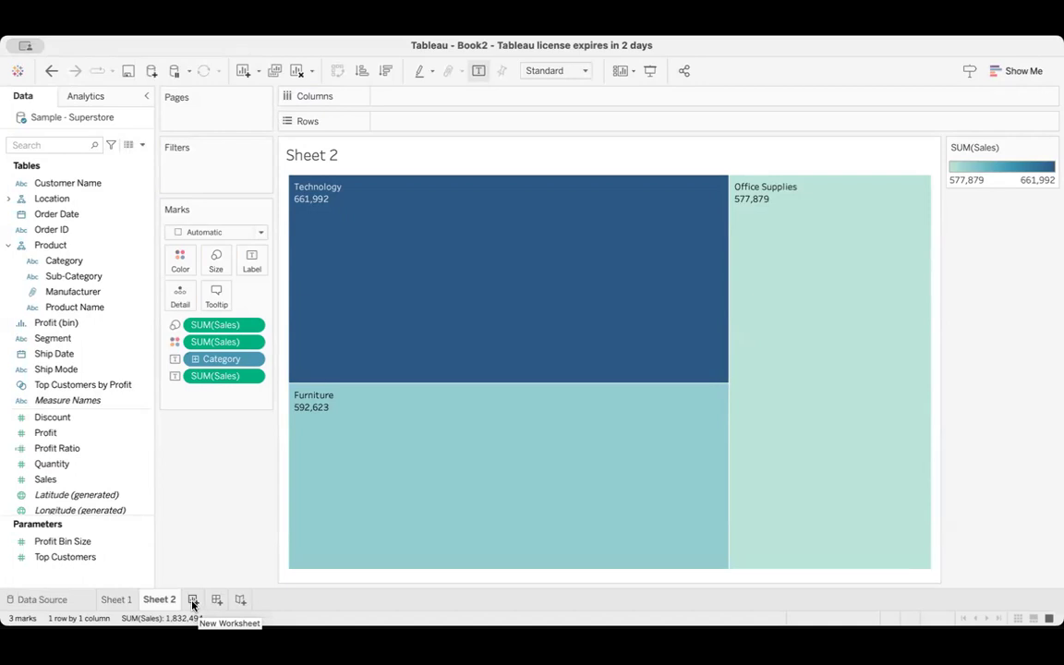
Add a third worksheet and return to the treemap on Sheet 2
{"action": "left_click", "coordinate": [193, 601]}
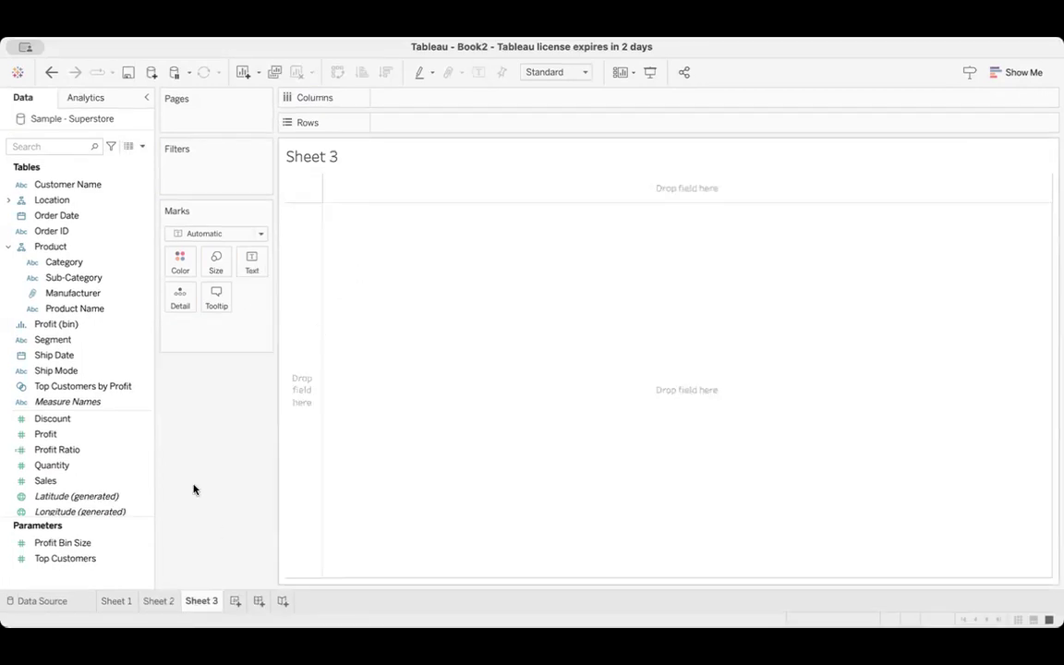
{"action": "left_click", "coordinate": [149, 601]}
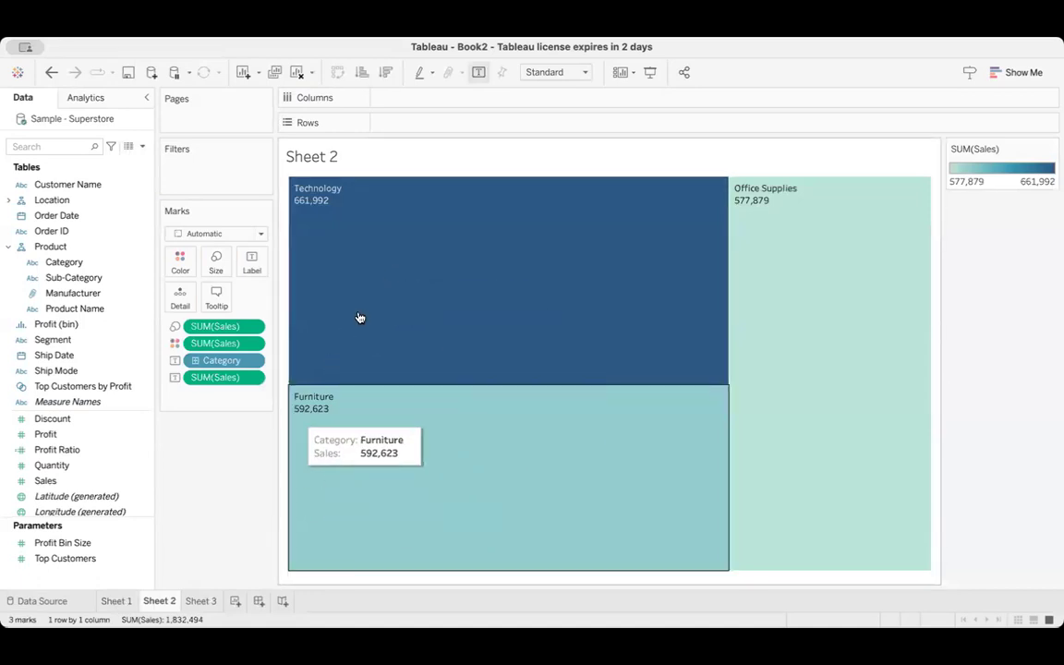
Create a new dashboard and place the Sheet 1 bar chart and the Sheet 2 treemap on it
{"action": "mouse_move", "coordinate": [473, 391]}
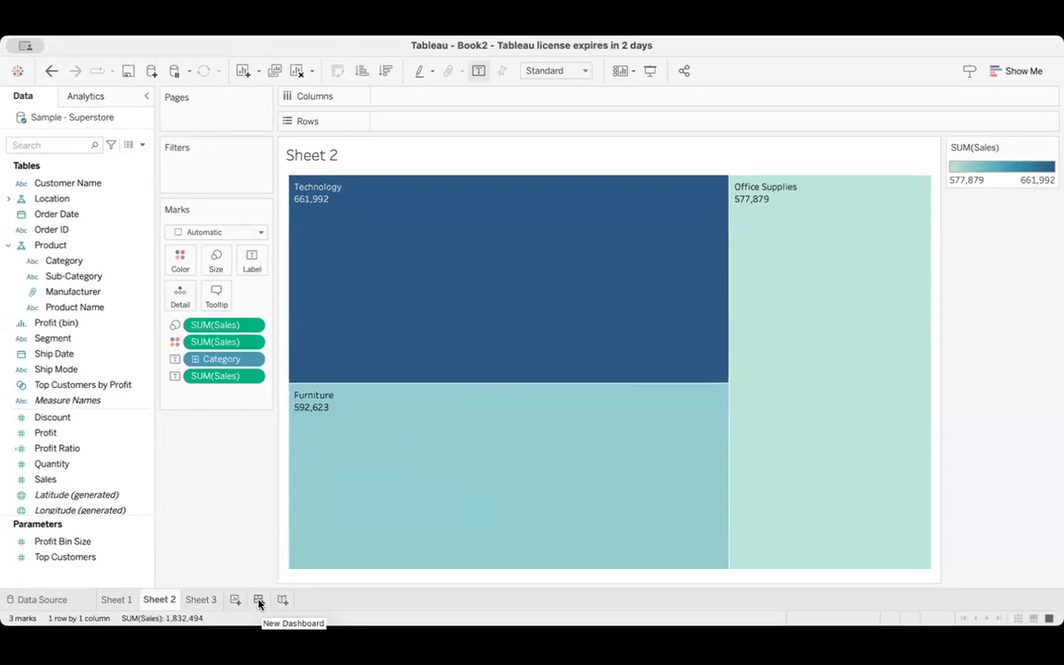
{"action": "left_click", "coordinate": [259, 601]}
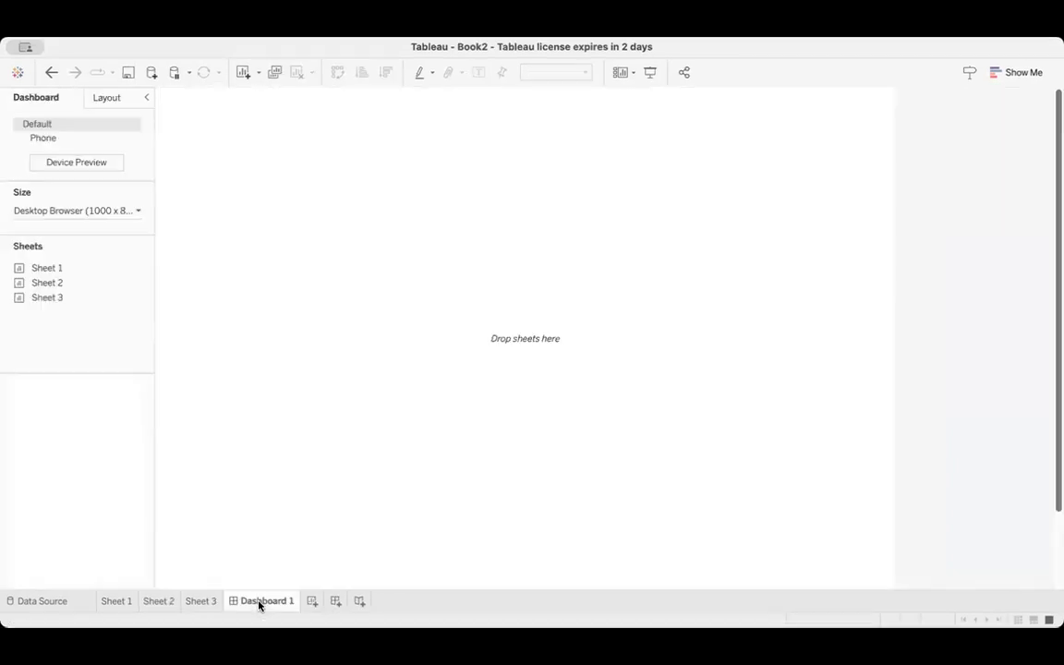
{"action": "double_click", "coordinate": [76, 268]}
{"action": "double_click", "coordinate": [76, 282]}
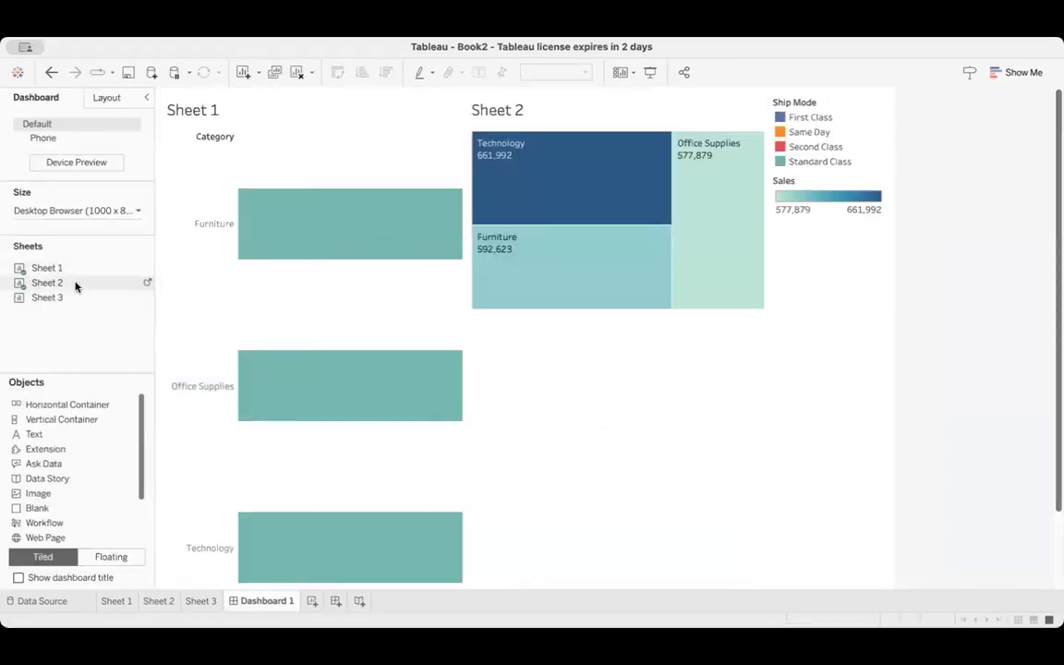
{"action": "left_click", "coordinate": [437, 104]}
{"action": "left_click", "coordinate": [586, 107]}
{"action": "left_click", "coordinate": [437, 112]}
{"action": "left_click", "coordinate": [571, 105]}
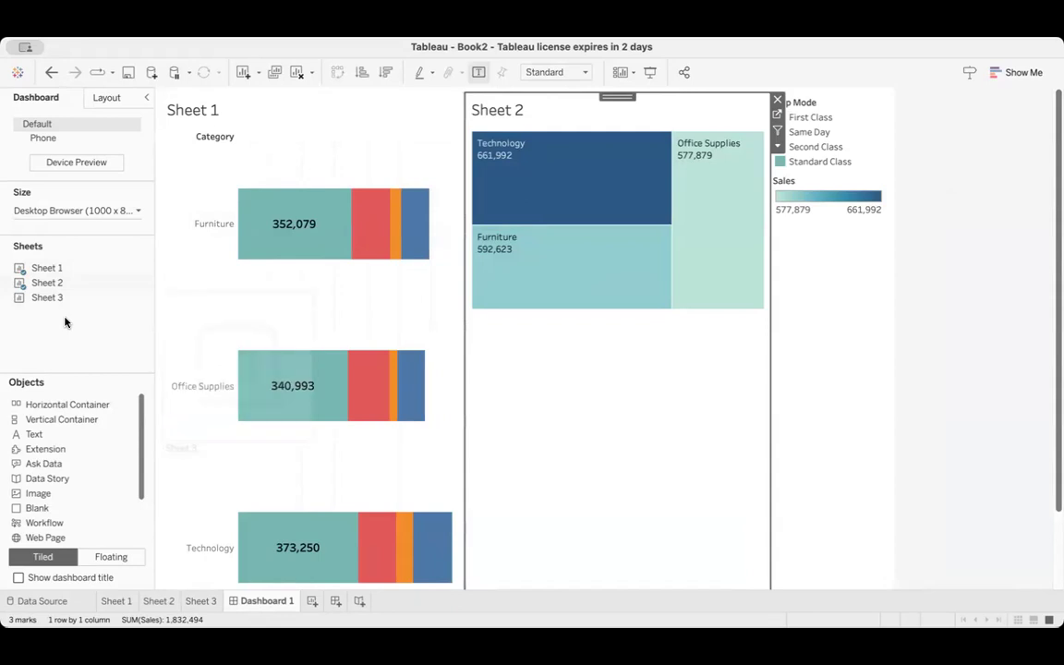
Build a new two-point story with Dashboard 1 in the first story point and Sheet 3 in the second
{"action": "left_click", "coordinate": [359, 602]}
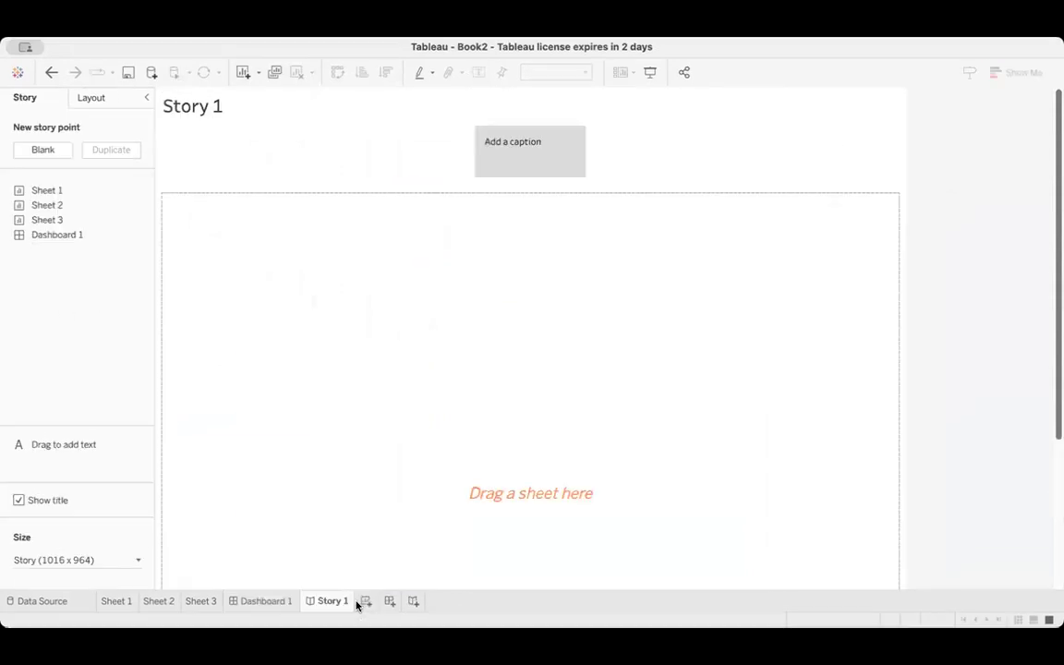
{"action": "left_click", "coordinate": [57, 152]}
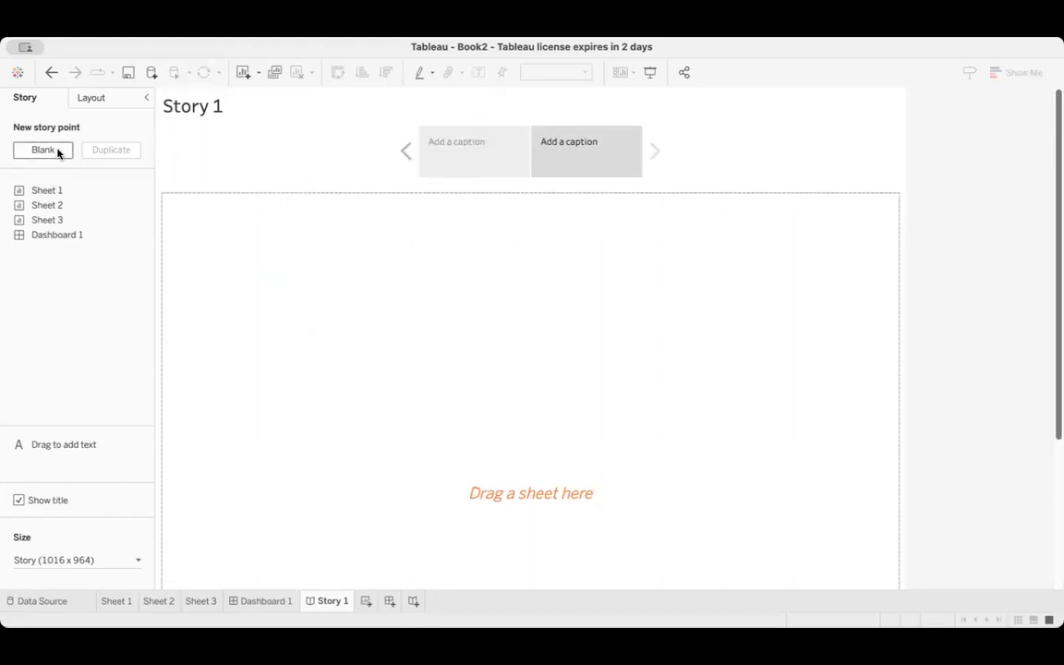
{"action": "left_click", "coordinate": [492, 143]}
{"action": "left_click", "coordinate": [488, 144]}
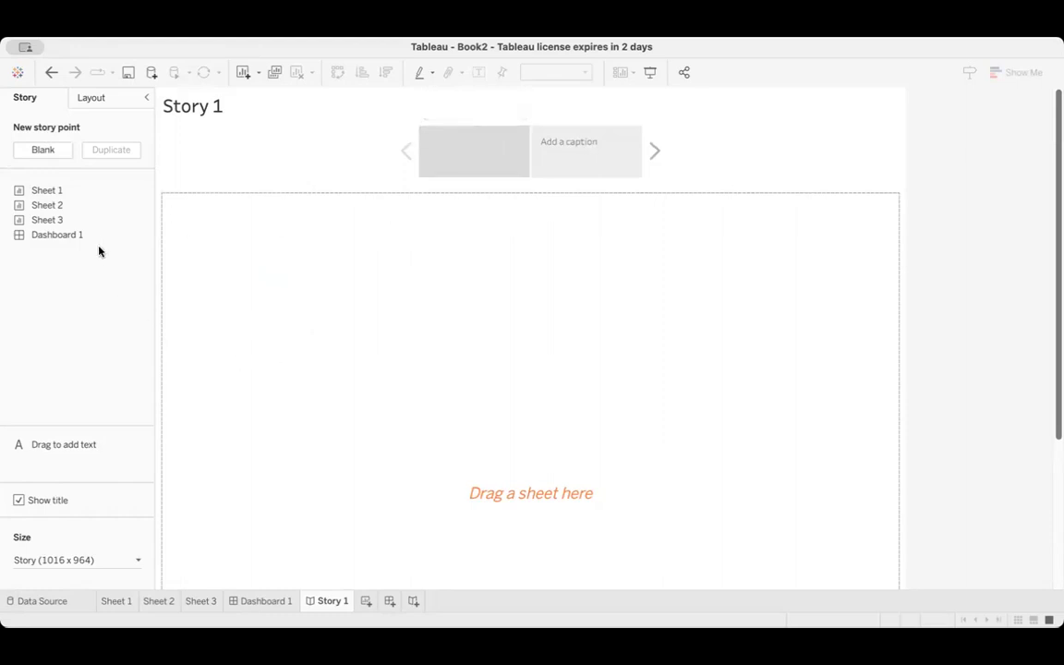
{"action": "left_click_drag", "start_coordinate": [97, 239], "coordinate": [364, 307]}
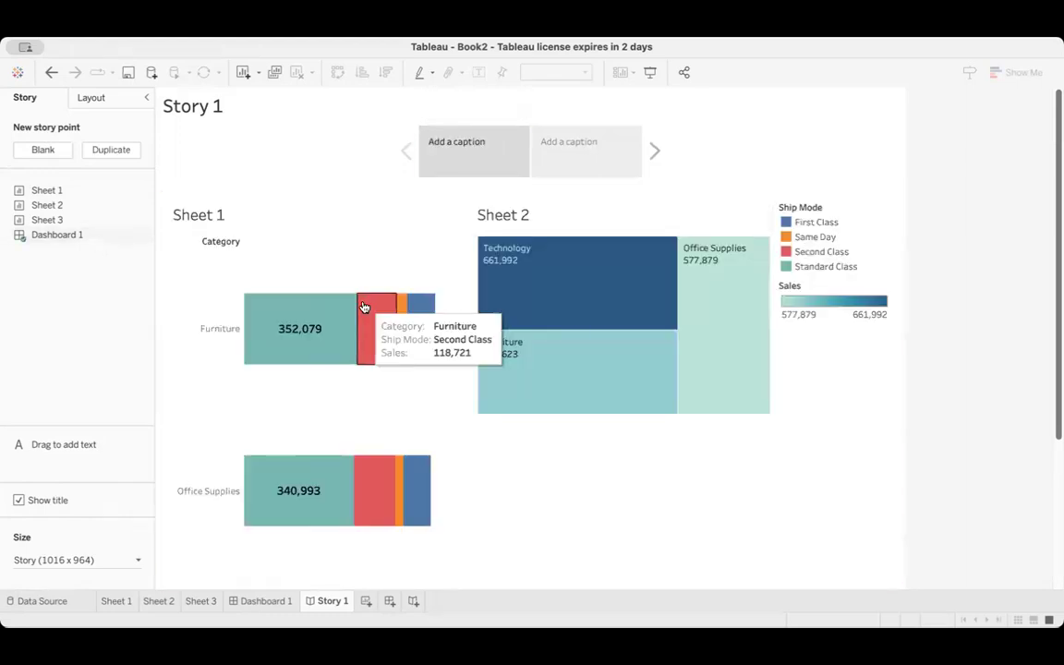
{"action": "left_click", "coordinate": [600, 155]}
{"action": "left_click_drag", "start_coordinate": [41, 220], "coordinate": [395, 318]}
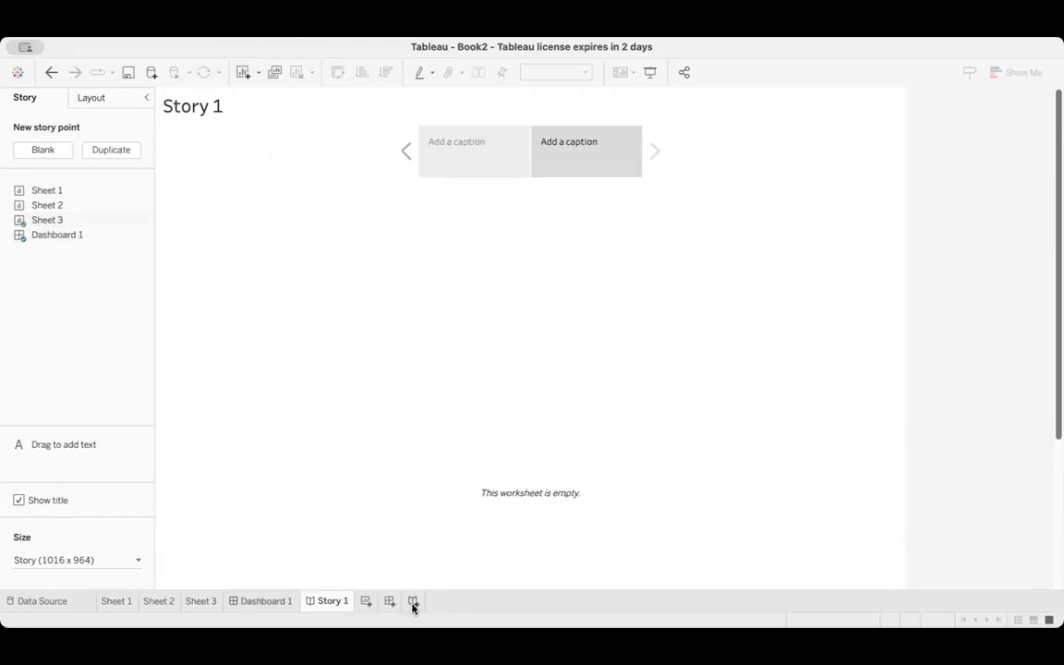
Return to Dashboard 1 to review its charts, and add a fourth worksheet to the workbook
{"action": "mouse_move", "coordinate": [275, 602]}
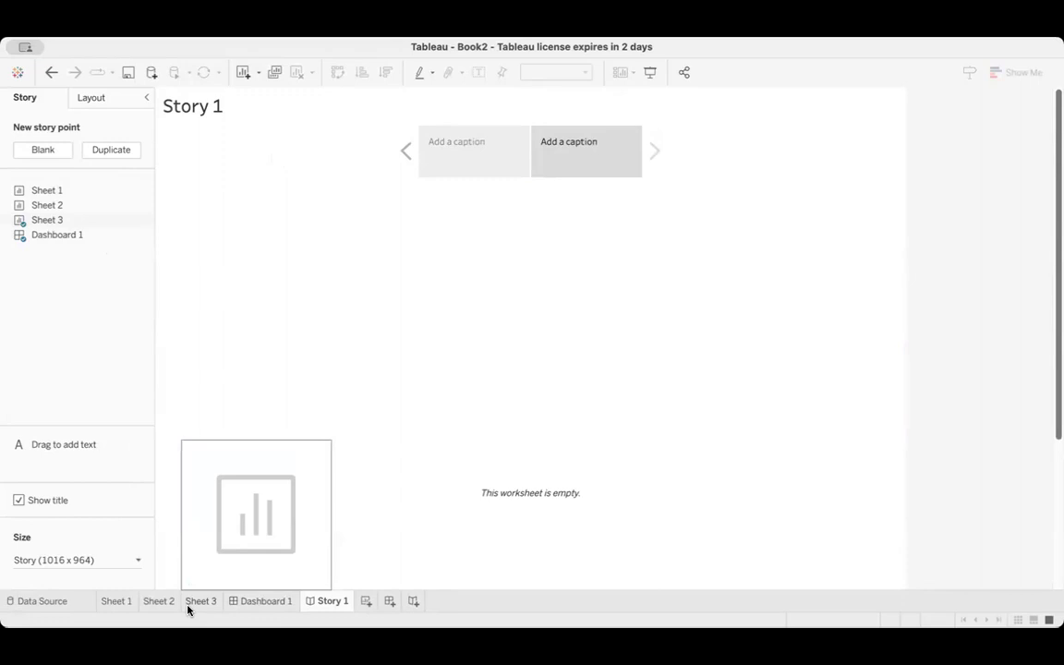
{"action": "left_click", "coordinate": [250, 602]}
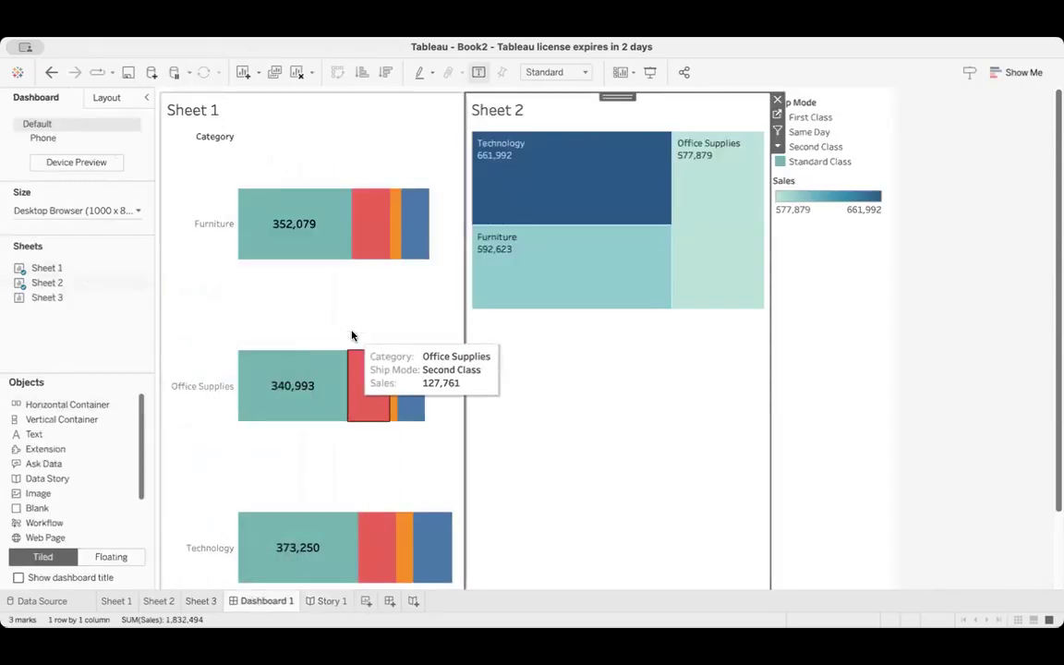
{"action": "mouse_move", "coordinate": [284, 380]}
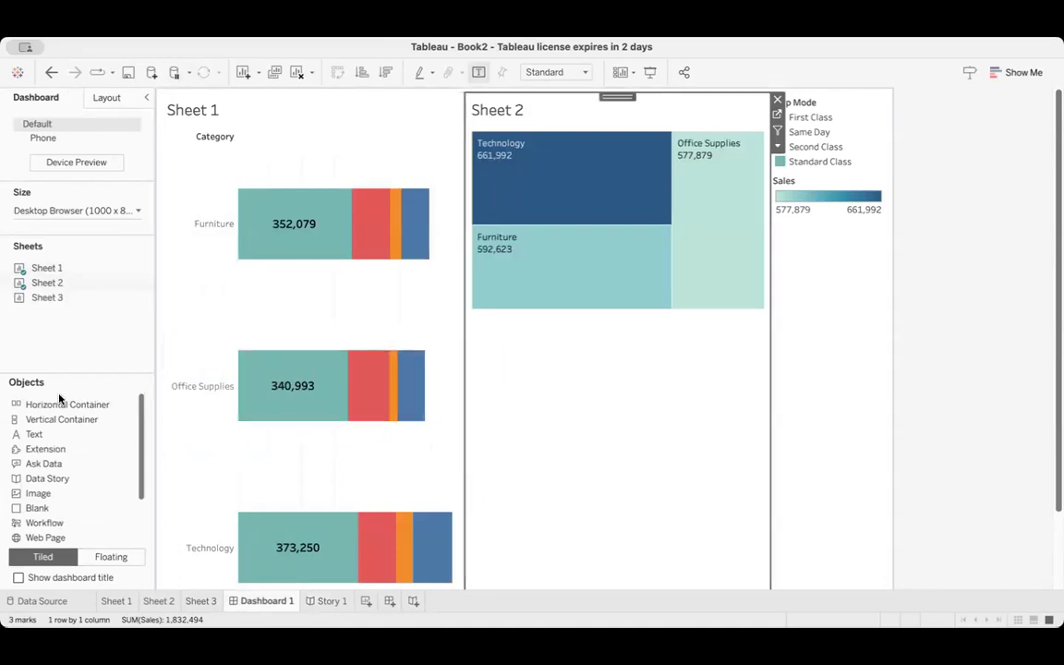
{"action": "left_click", "coordinate": [374, 602]}
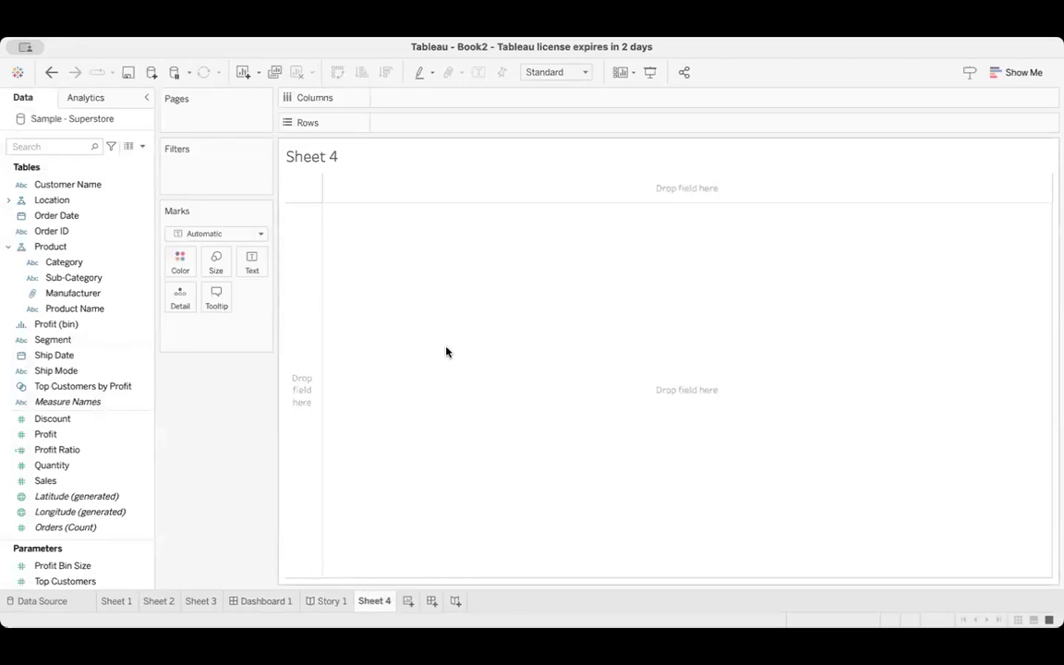
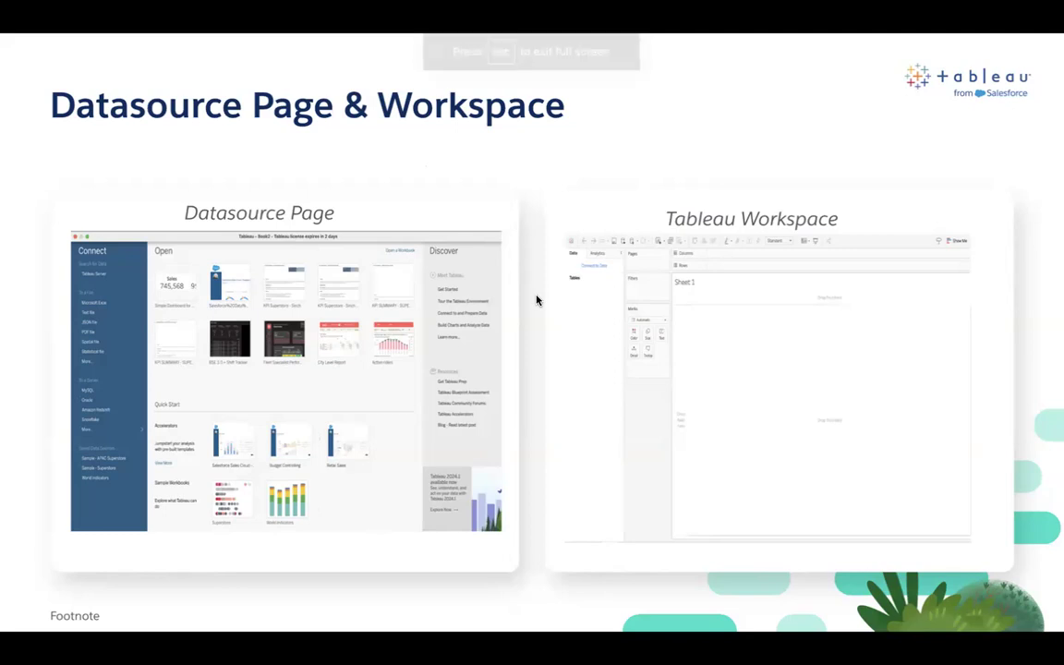
{"action": "key", "text": "Right"}
{"action": "key", "text": "Right"}
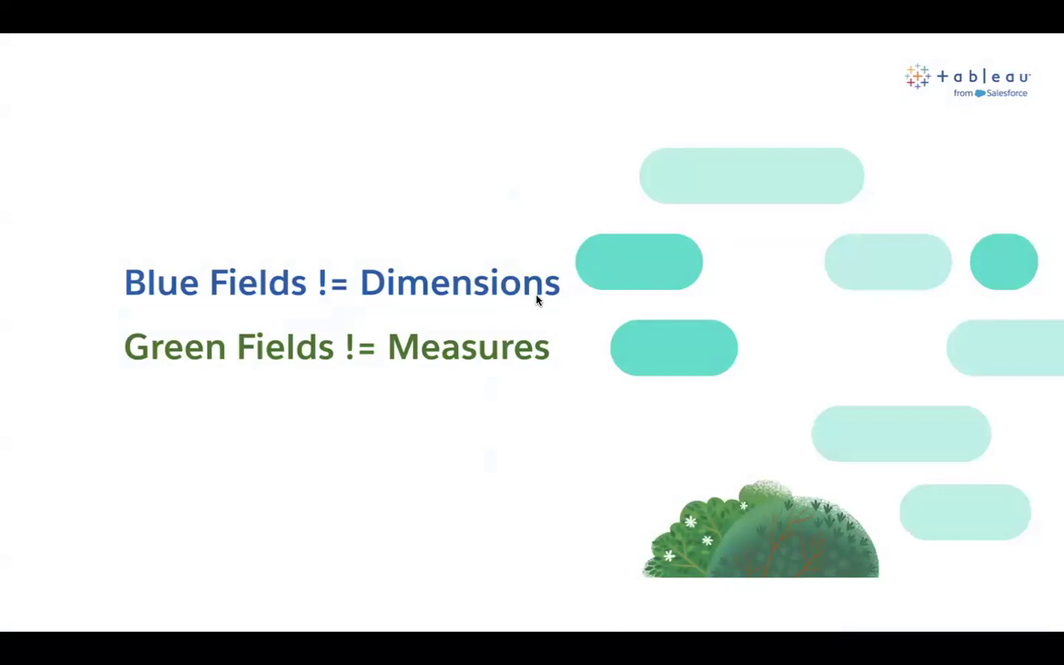
Switch from the slides to Tableau and examine the blue and green fields of Sample - Superstore on the empty Sheet 4
{"action": "key", "text": "super+Tab"}
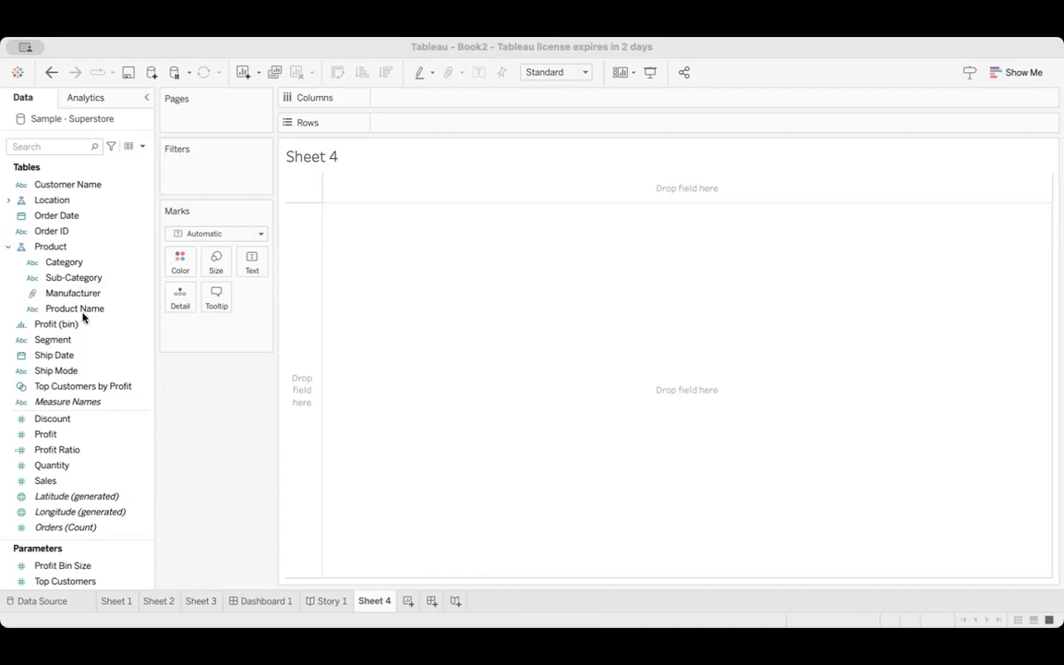
{"action": "left_click", "coordinate": [196, 426]}
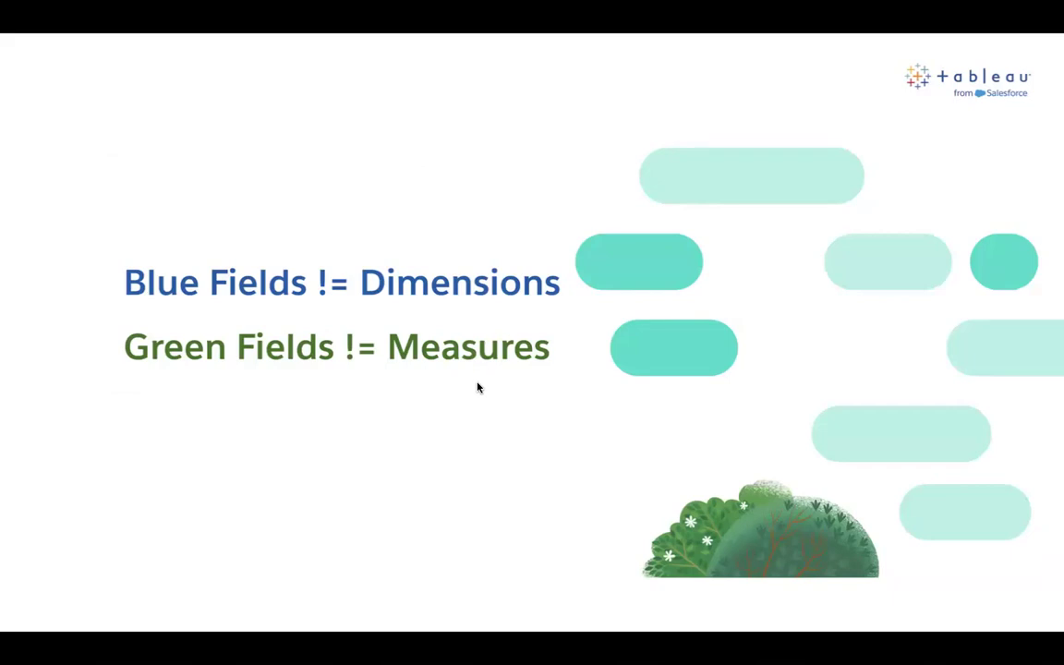
{"action": "left_click", "coordinate": [477, 387]}
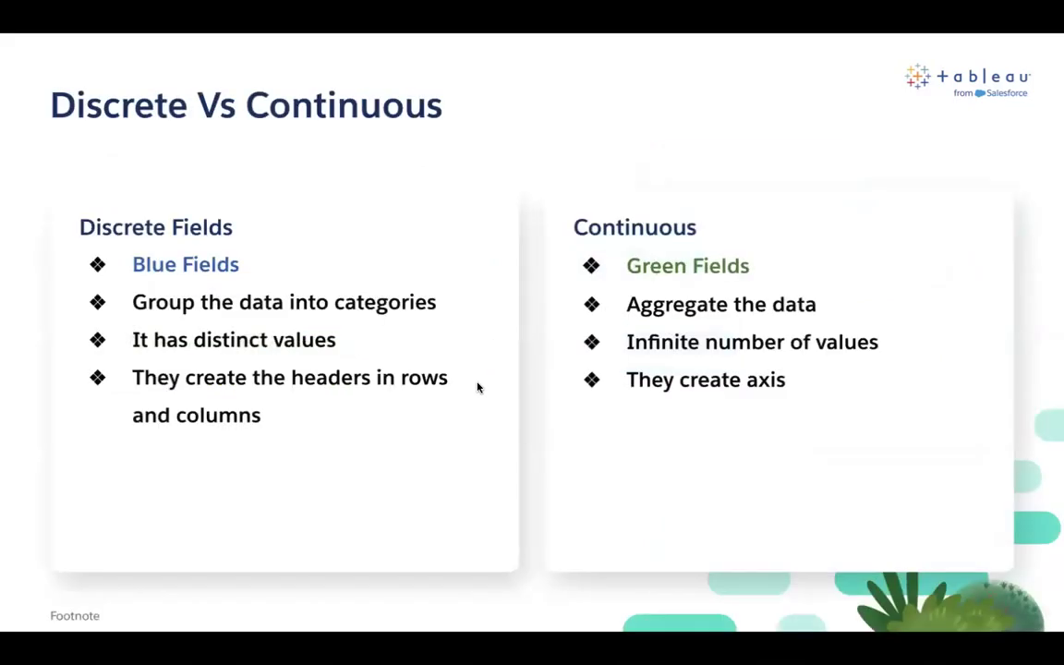
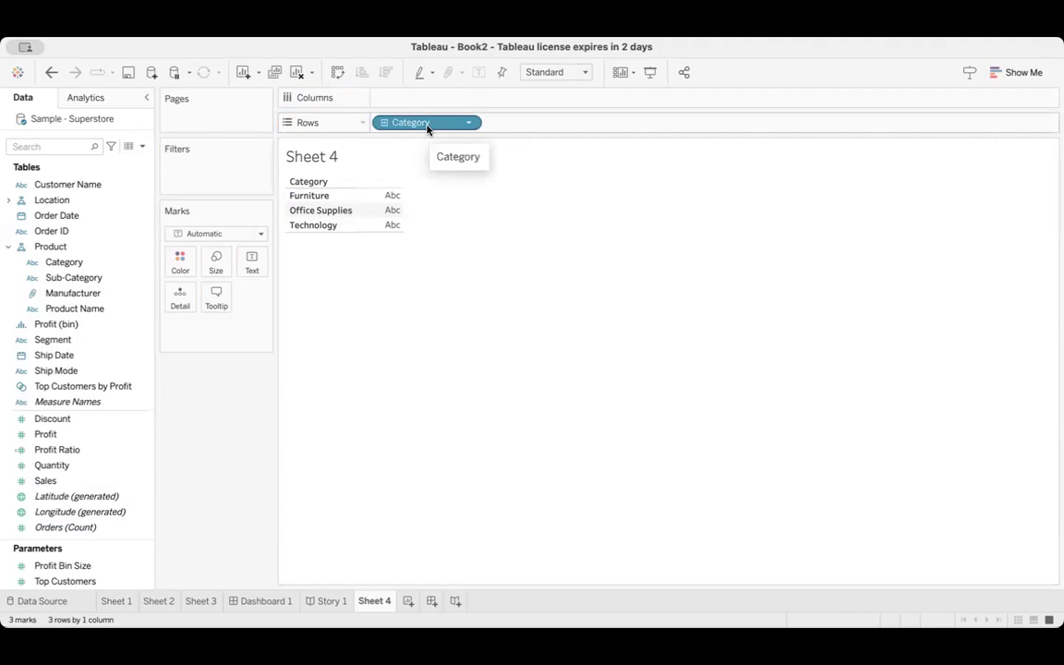
Replace the Category field on Rows with the Sales measure to show total sales as one bar
{"action": "left_click_drag", "start_coordinate": [426, 130], "coordinate": [88, 332]}
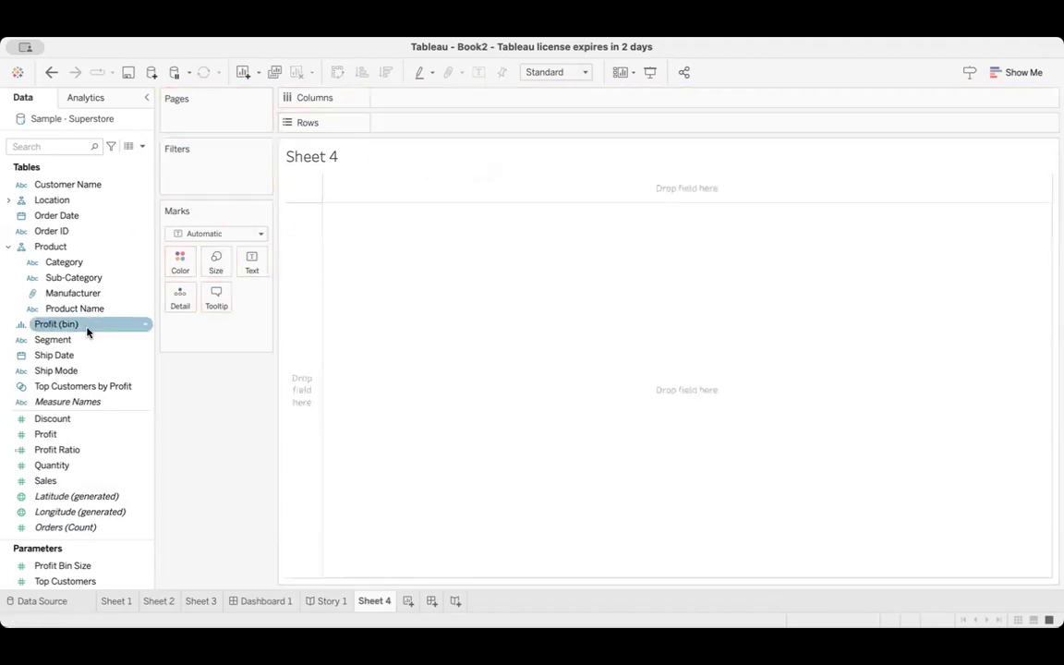
{"action": "left_click_drag", "start_coordinate": [71, 482], "coordinate": [423, 130]}
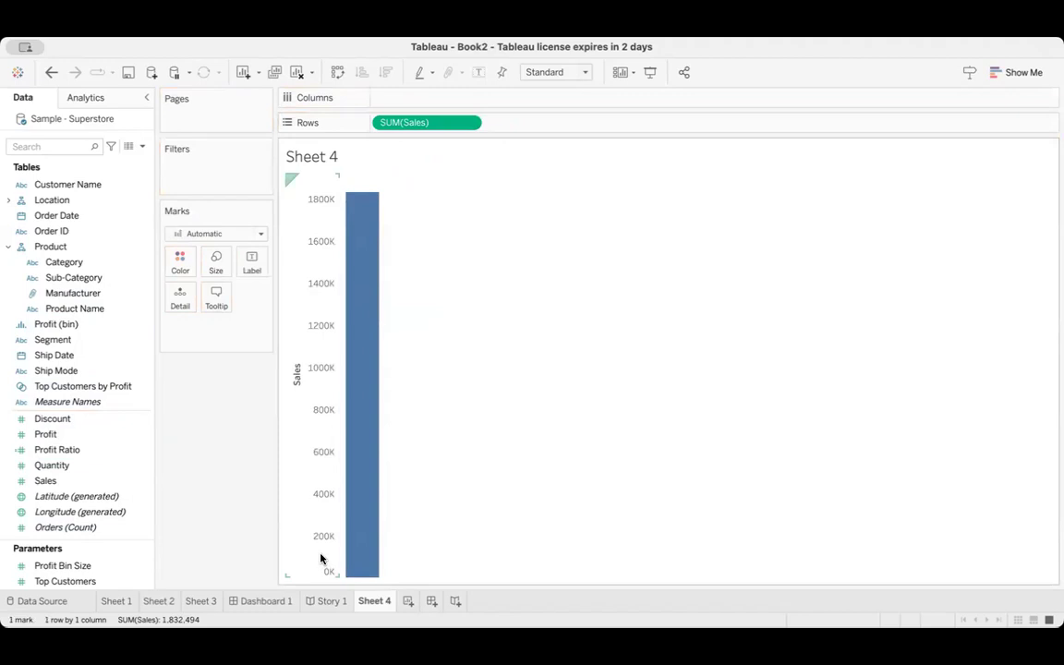
{"action": "mouse_move", "coordinate": [344, 212]}
Convert the Sales field on Rows from an aggregated measure to a dimension and inspect individual sales marks along the axis
{"action": "left_click", "coordinate": [469, 126]}
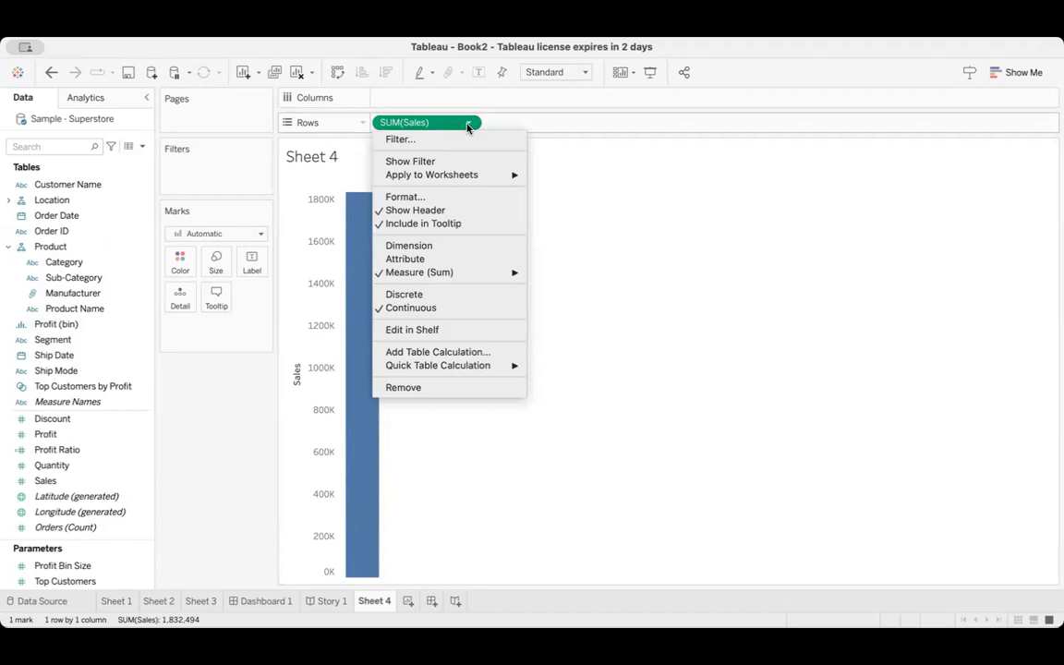
{"action": "mouse_move", "coordinate": [483, 272]}
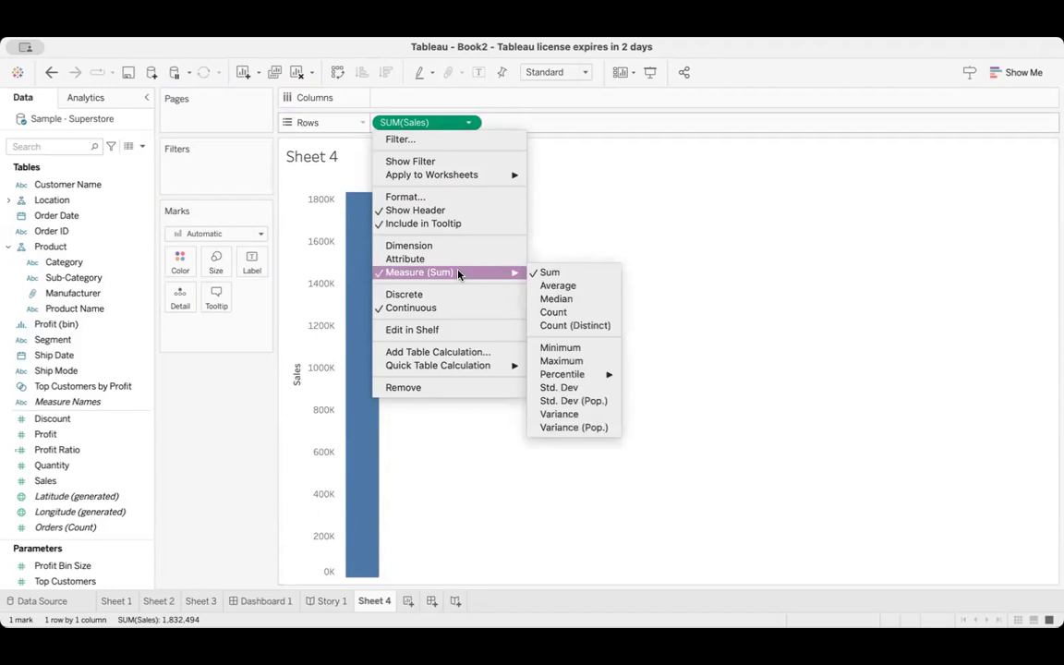
{"action": "left_click", "coordinate": [455, 248]}
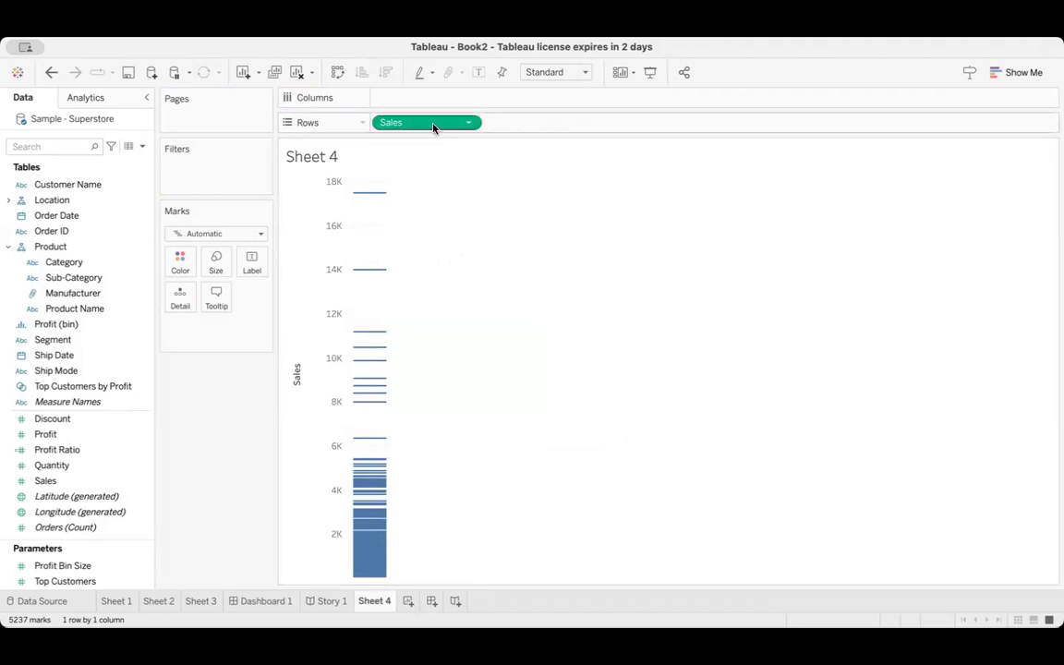
{"action": "mouse_move", "coordinate": [381, 200]}
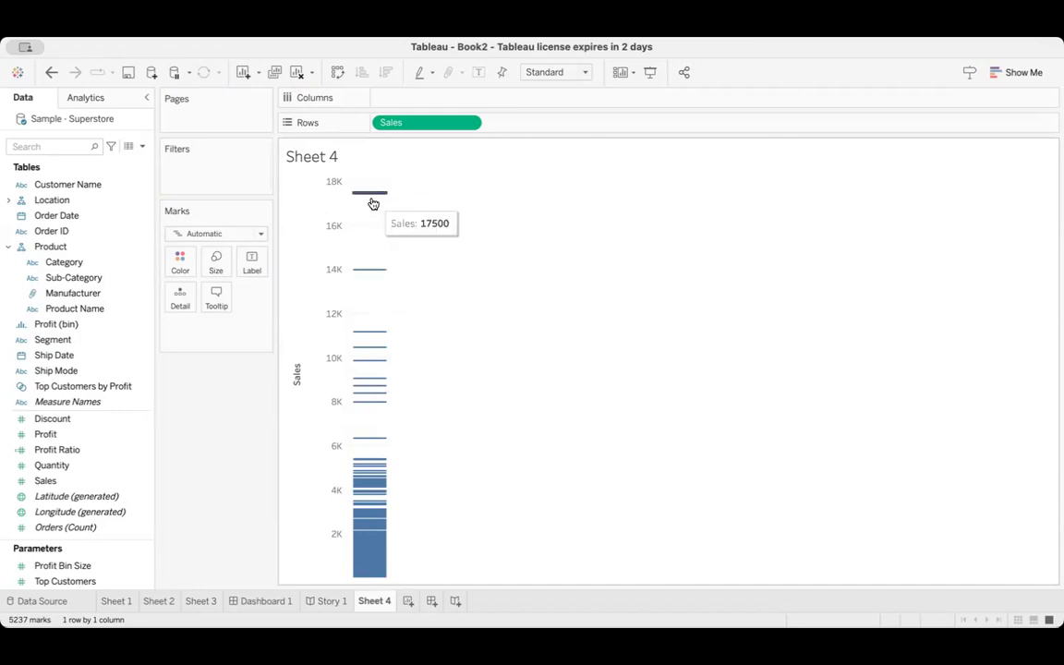
{"action": "mouse_move", "coordinate": [366, 330]}
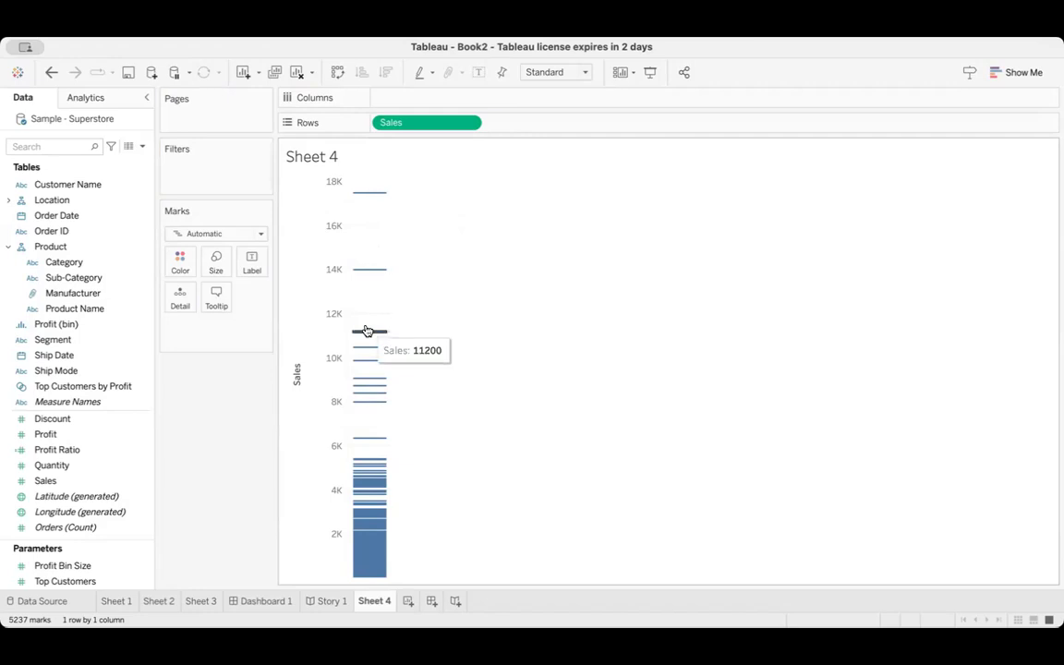
{"action": "mouse_move", "coordinate": [369, 367]}
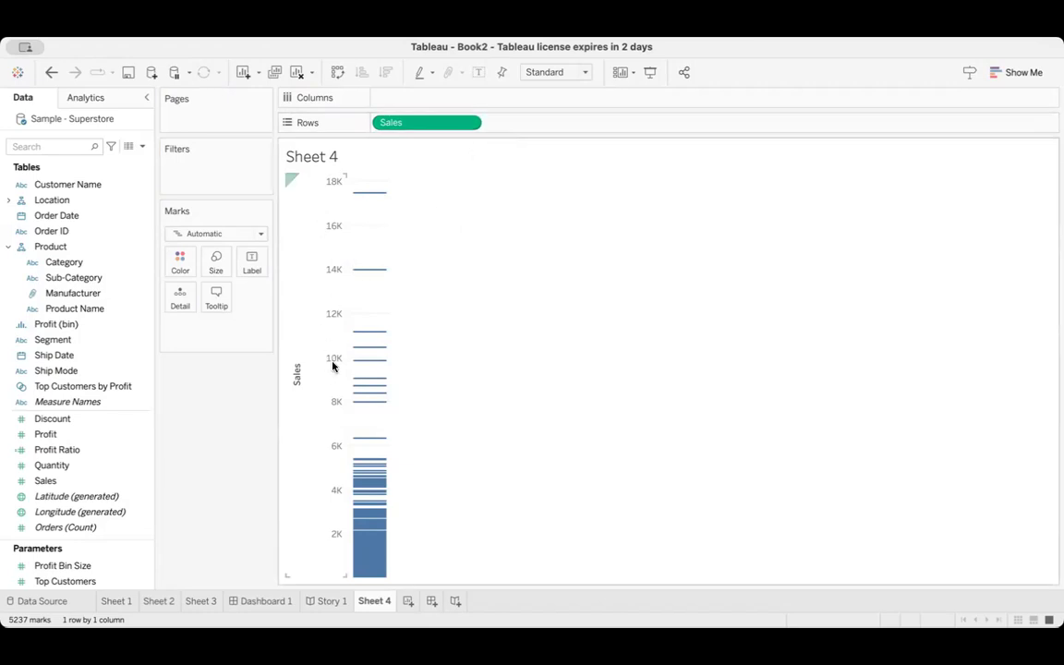
Switch the Sales dimension on Rows from continuous to discrete
{"action": "left_click", "coordinate": [470, 123]}
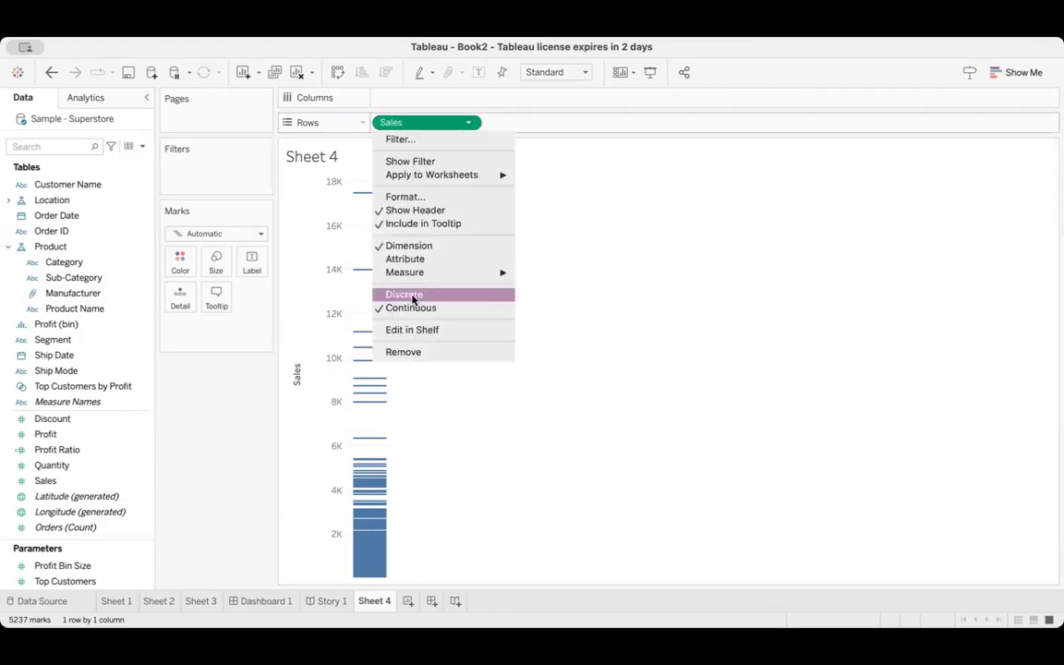
{"action": "left_click", "coordinate": [412, 296]}
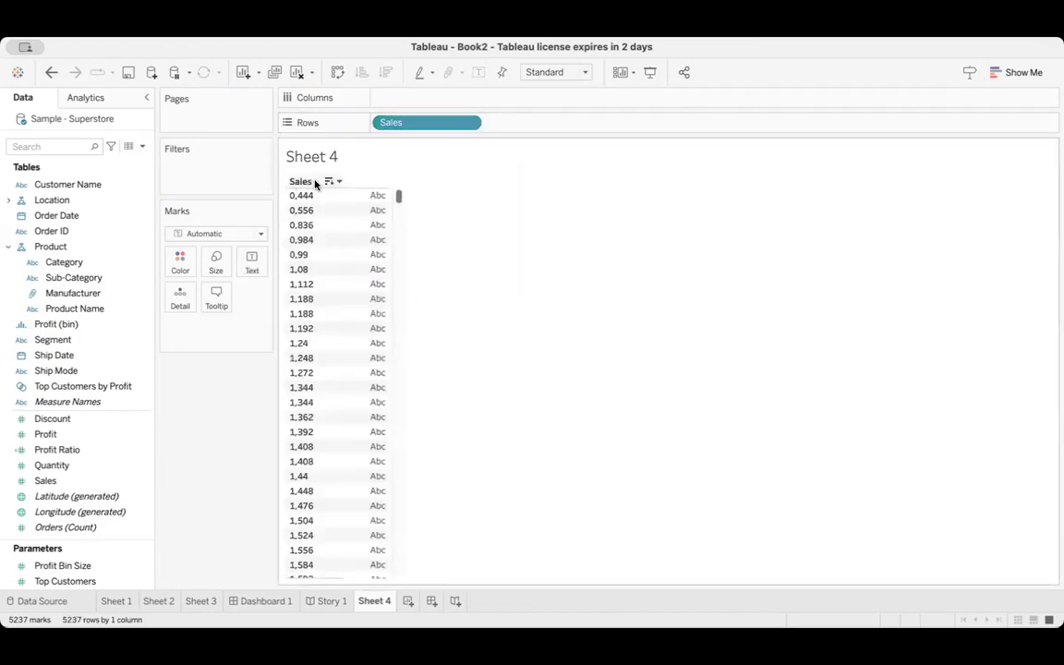